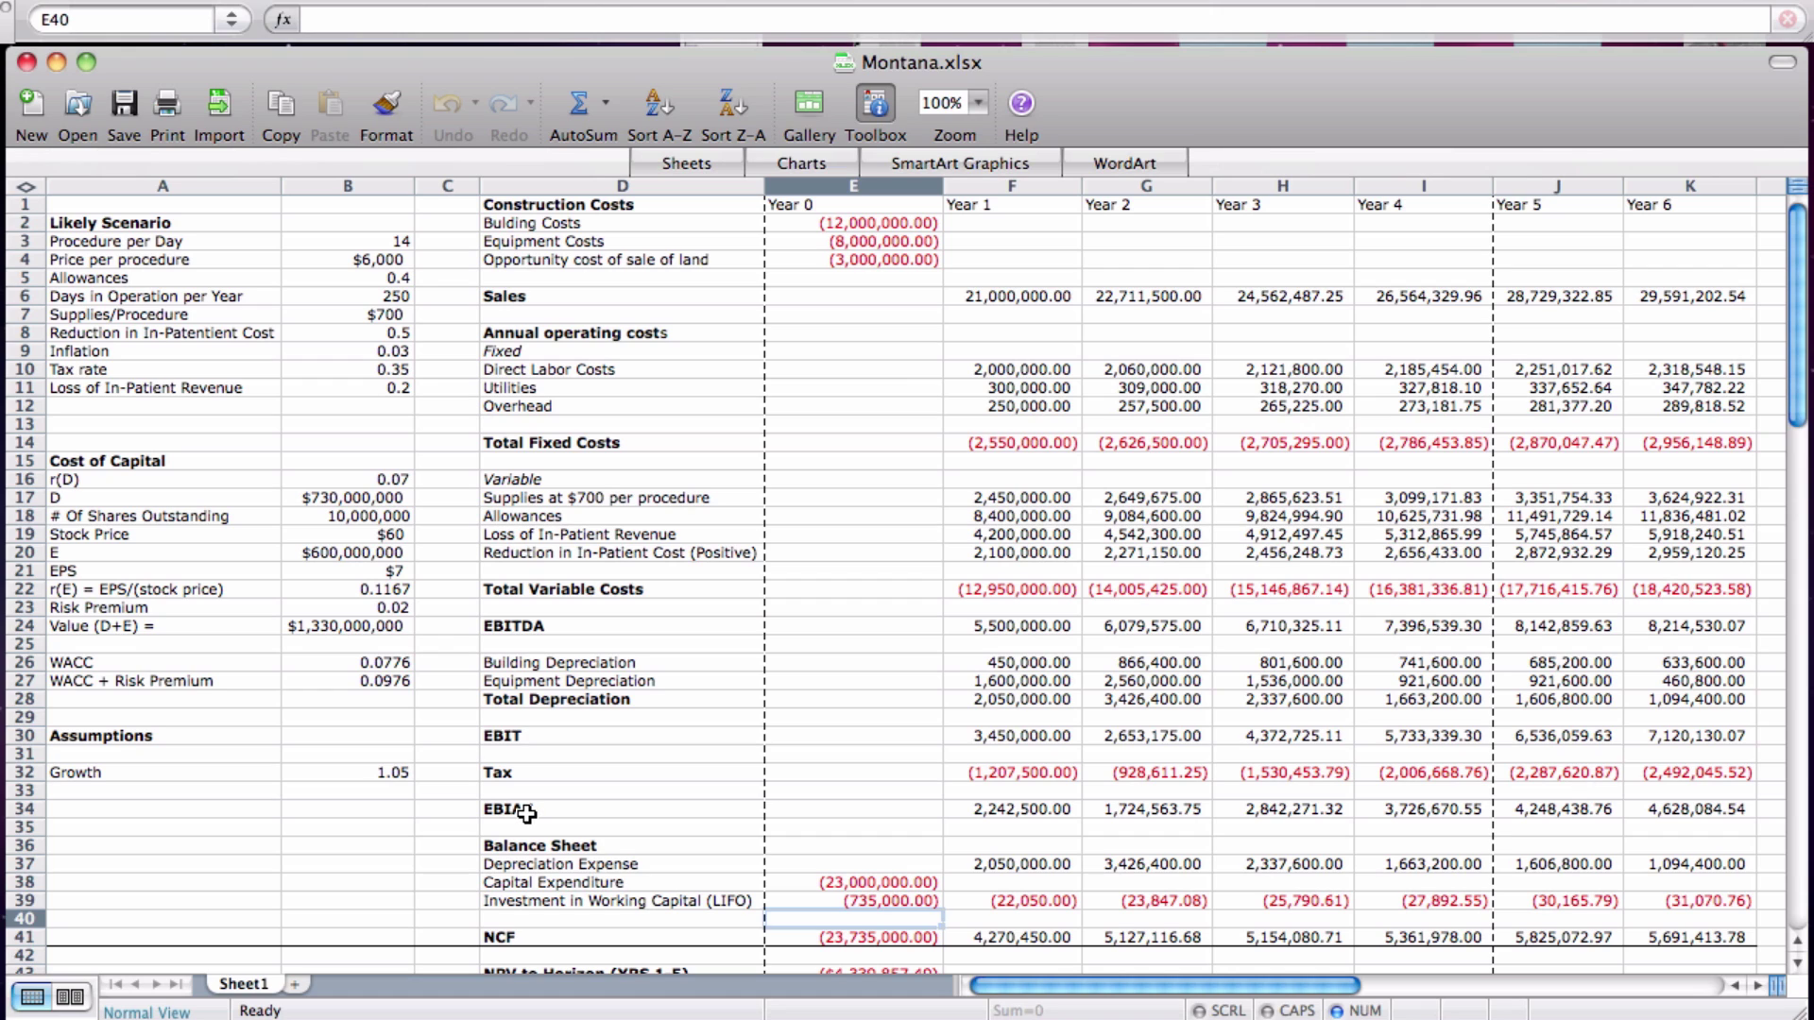
# - Switch focus away from the Montana workbook with Cmd+Tab so the desktop comes forward
pyautogui.press('super+Tab')
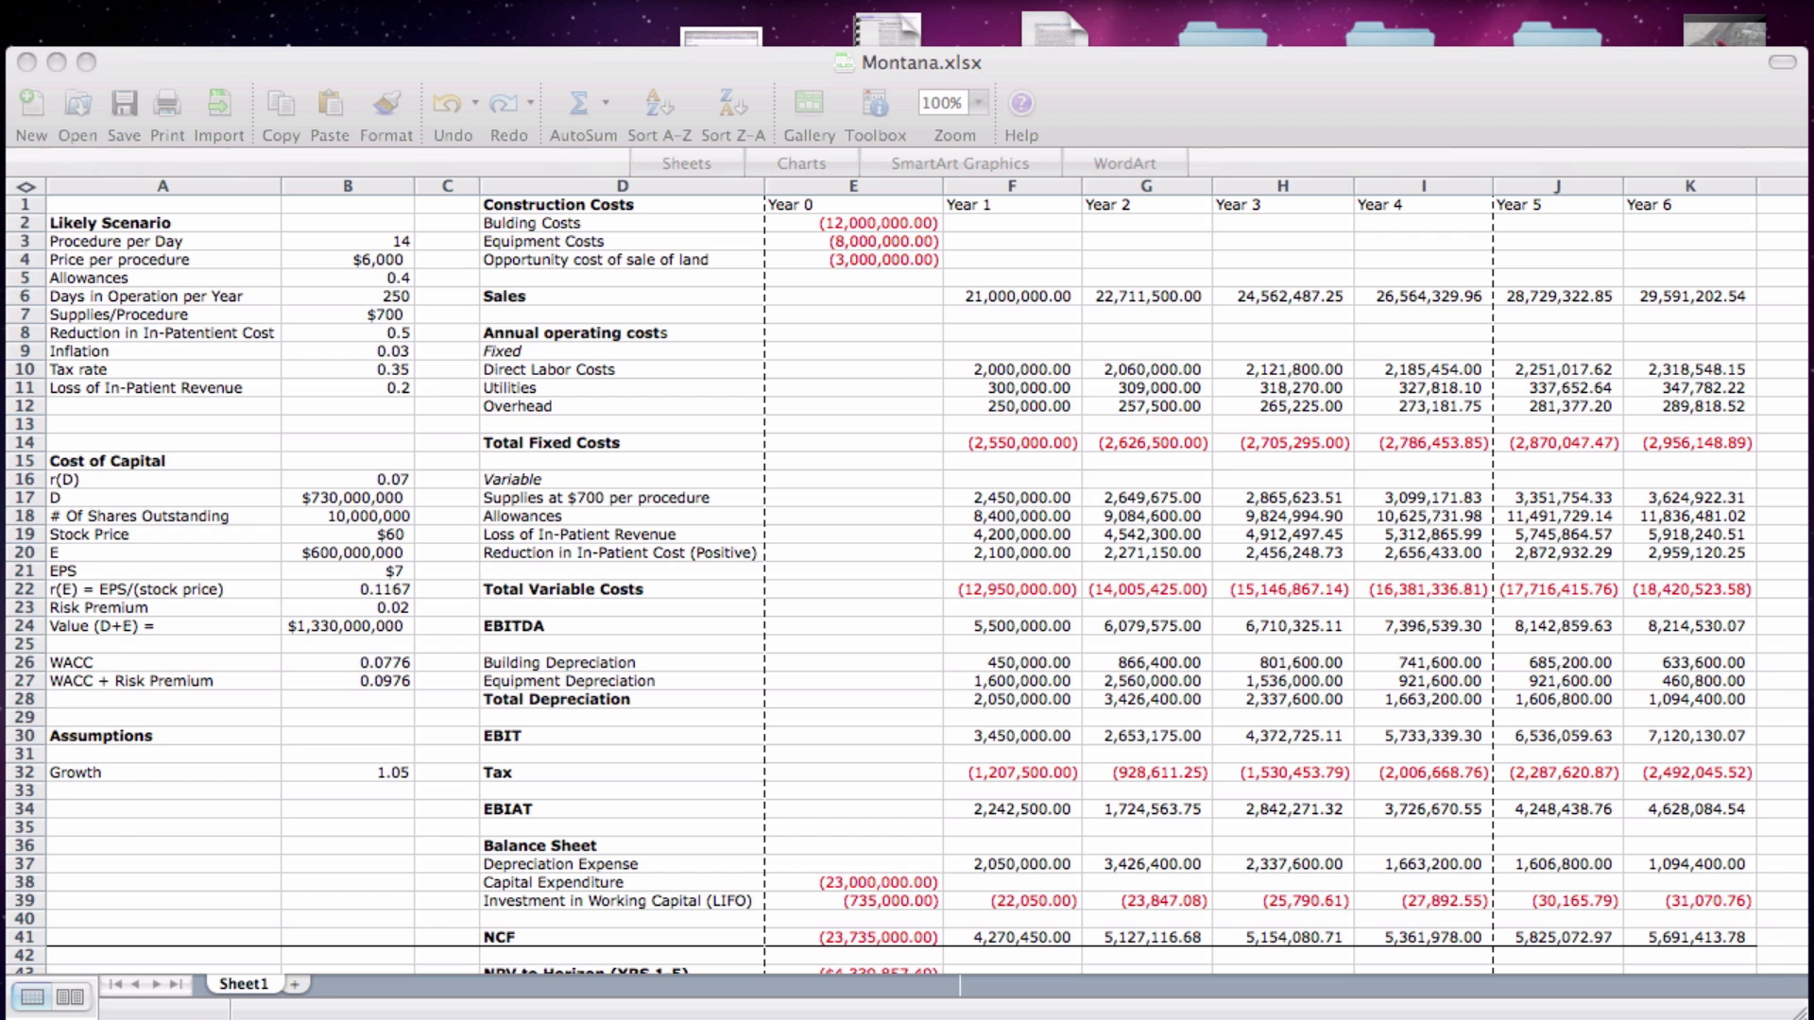
# - View the valuation-rules slide, move it back off-screen, and reactivate the Montana workbook
pyautogui.moveTo(4, 168); pyautogui.dragTo(943, 172)
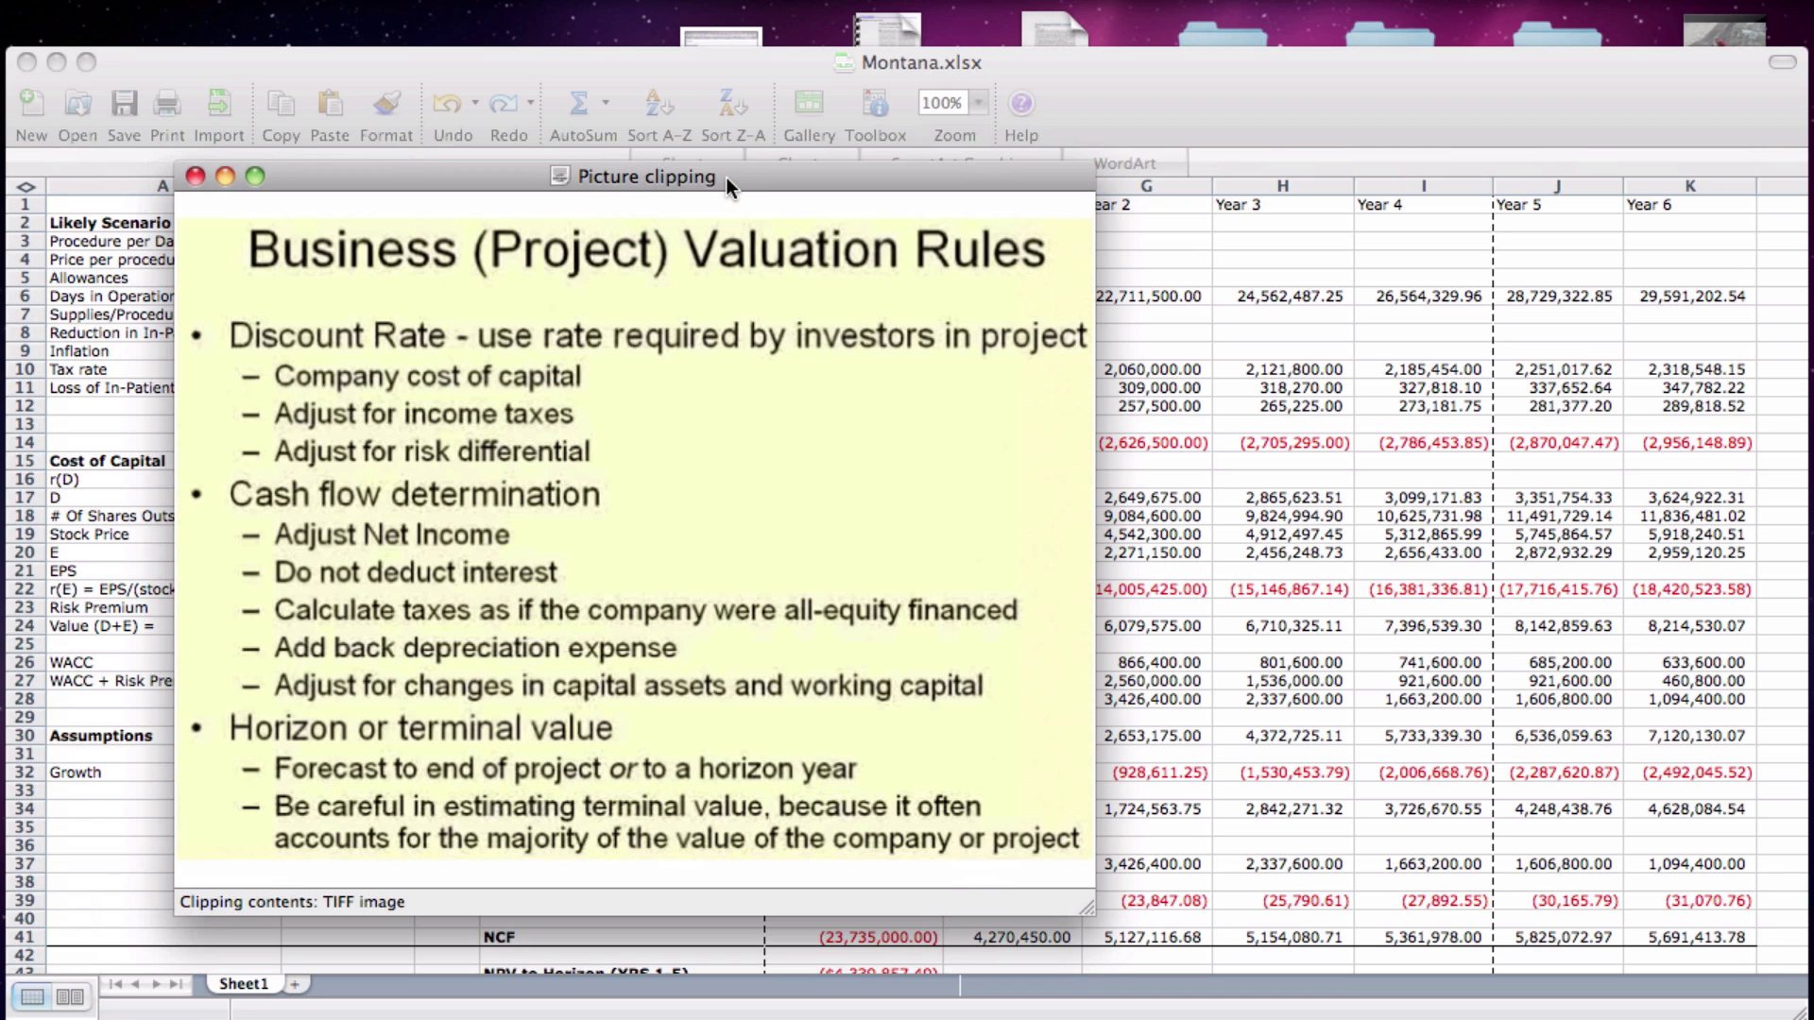
pyautogui.moveTo(726, 178); pyautogui.dragTo(0, 174)
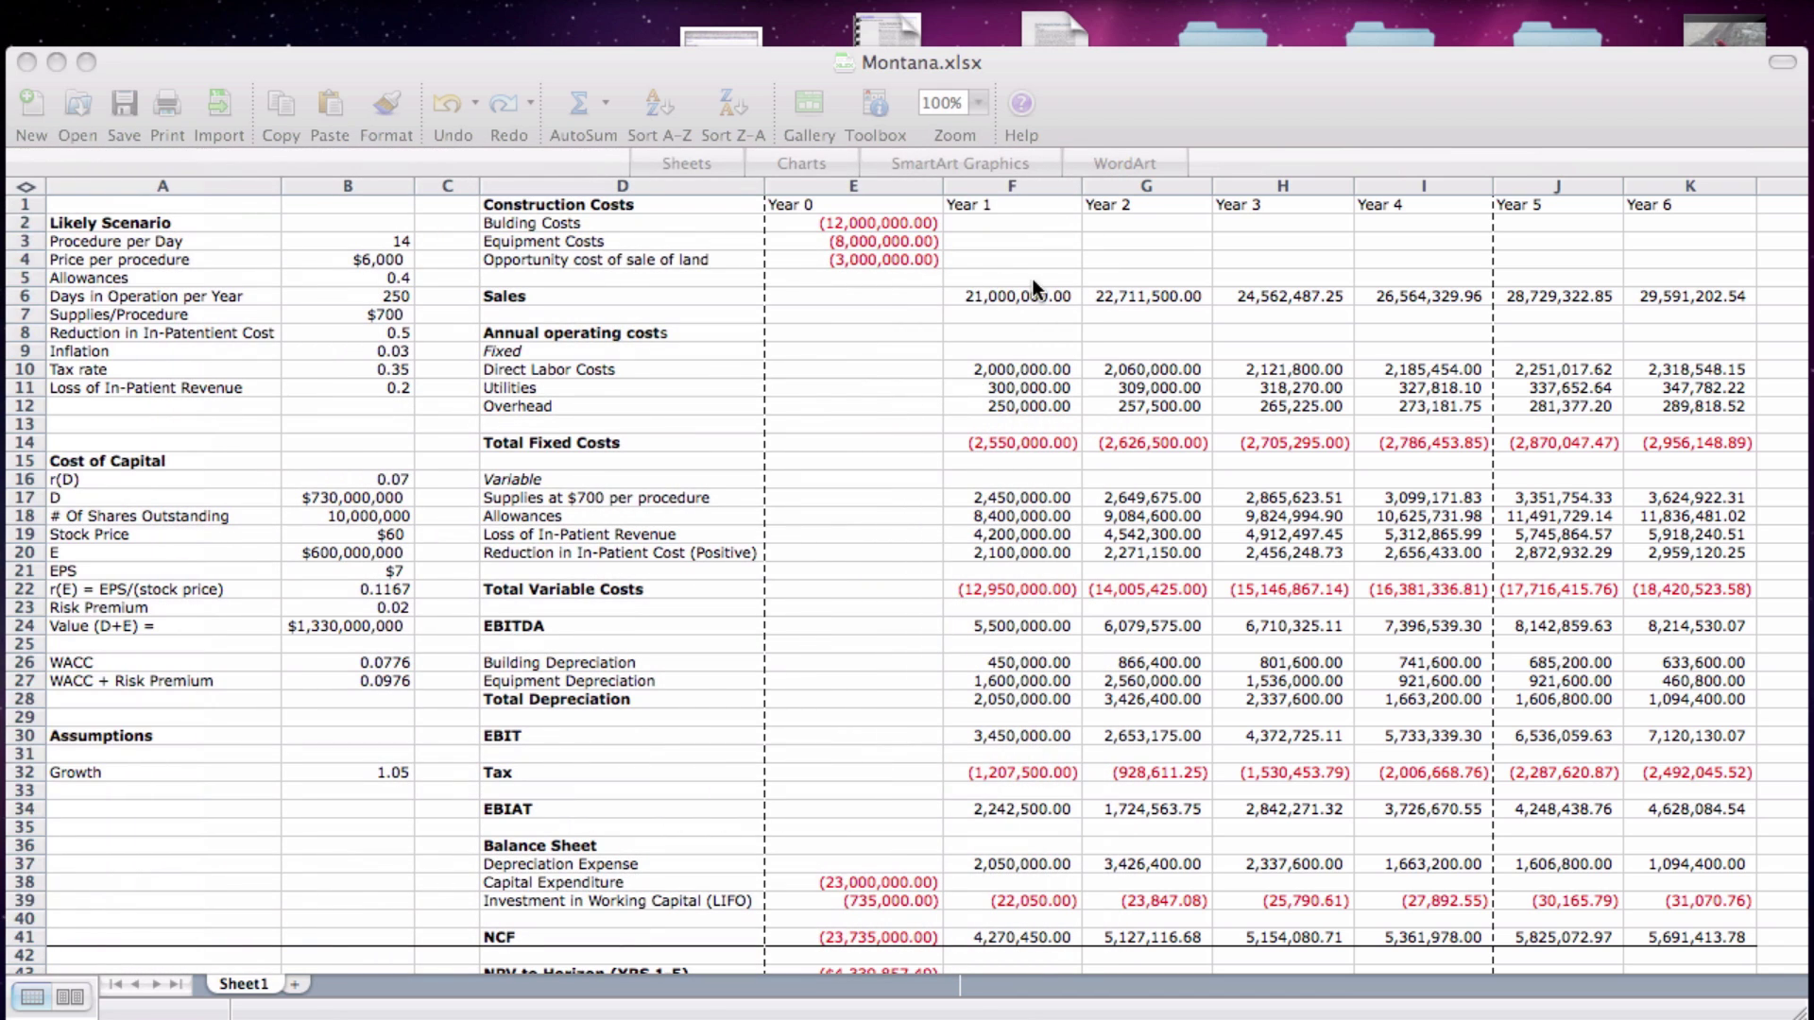
pyautogui.click(1219, 101)
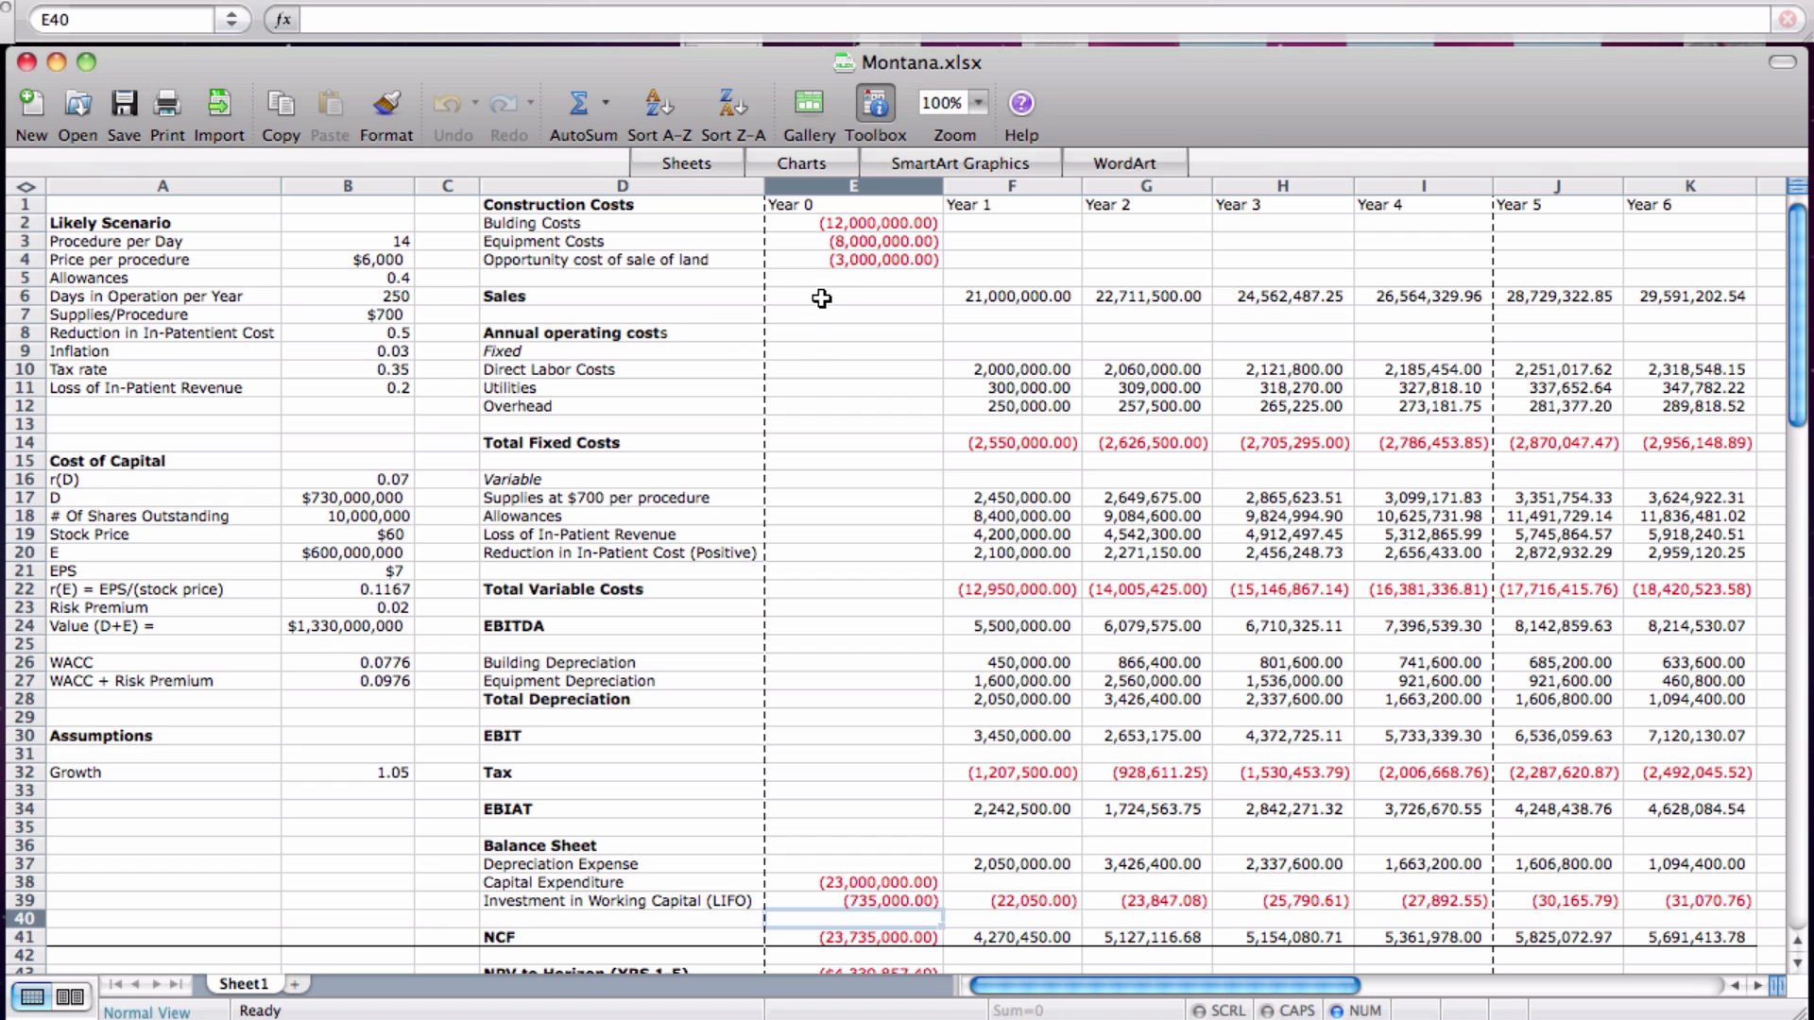
# - Enter Year 0 capital expenditure in E38 as =E2+E3+E4 and confirm E39's working capital =-F17*0.3
pyautogui.scroll(-5, 821, 299)
pyautogui.scroll(4, 821, 298)
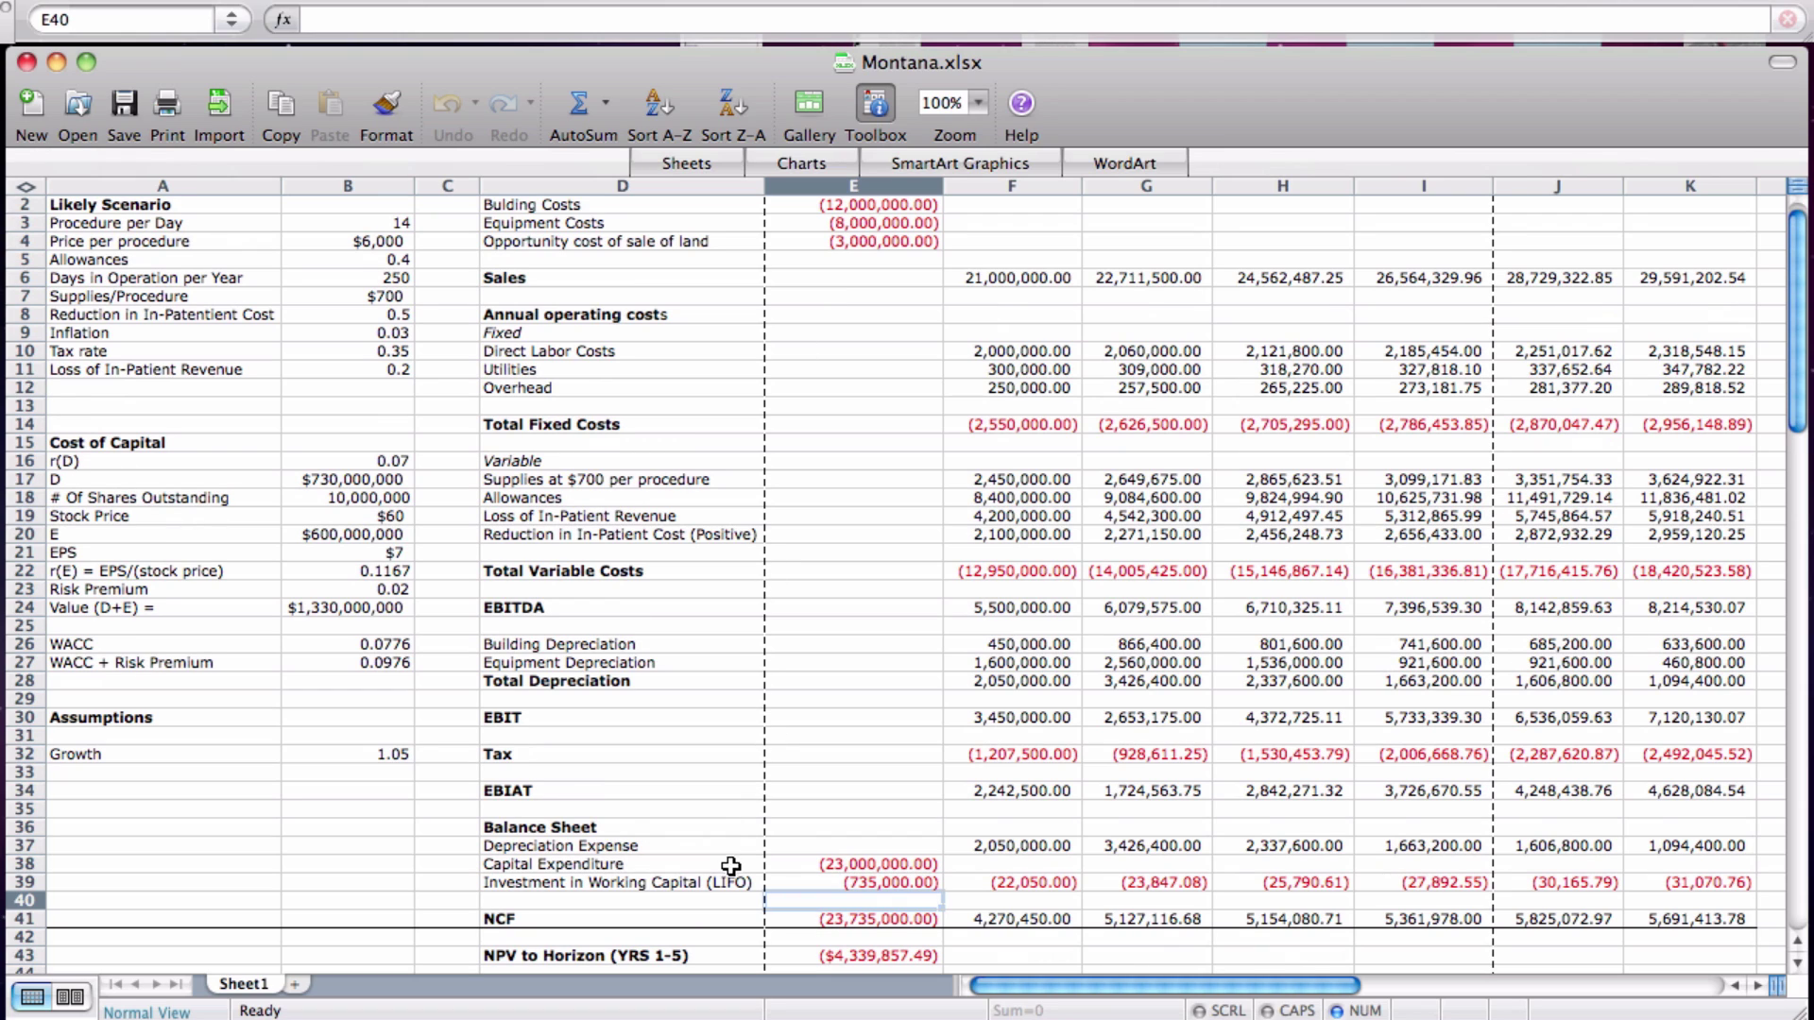
pyautogui.click(876, 865)
pyautogui.write('=E2+E3+E4')
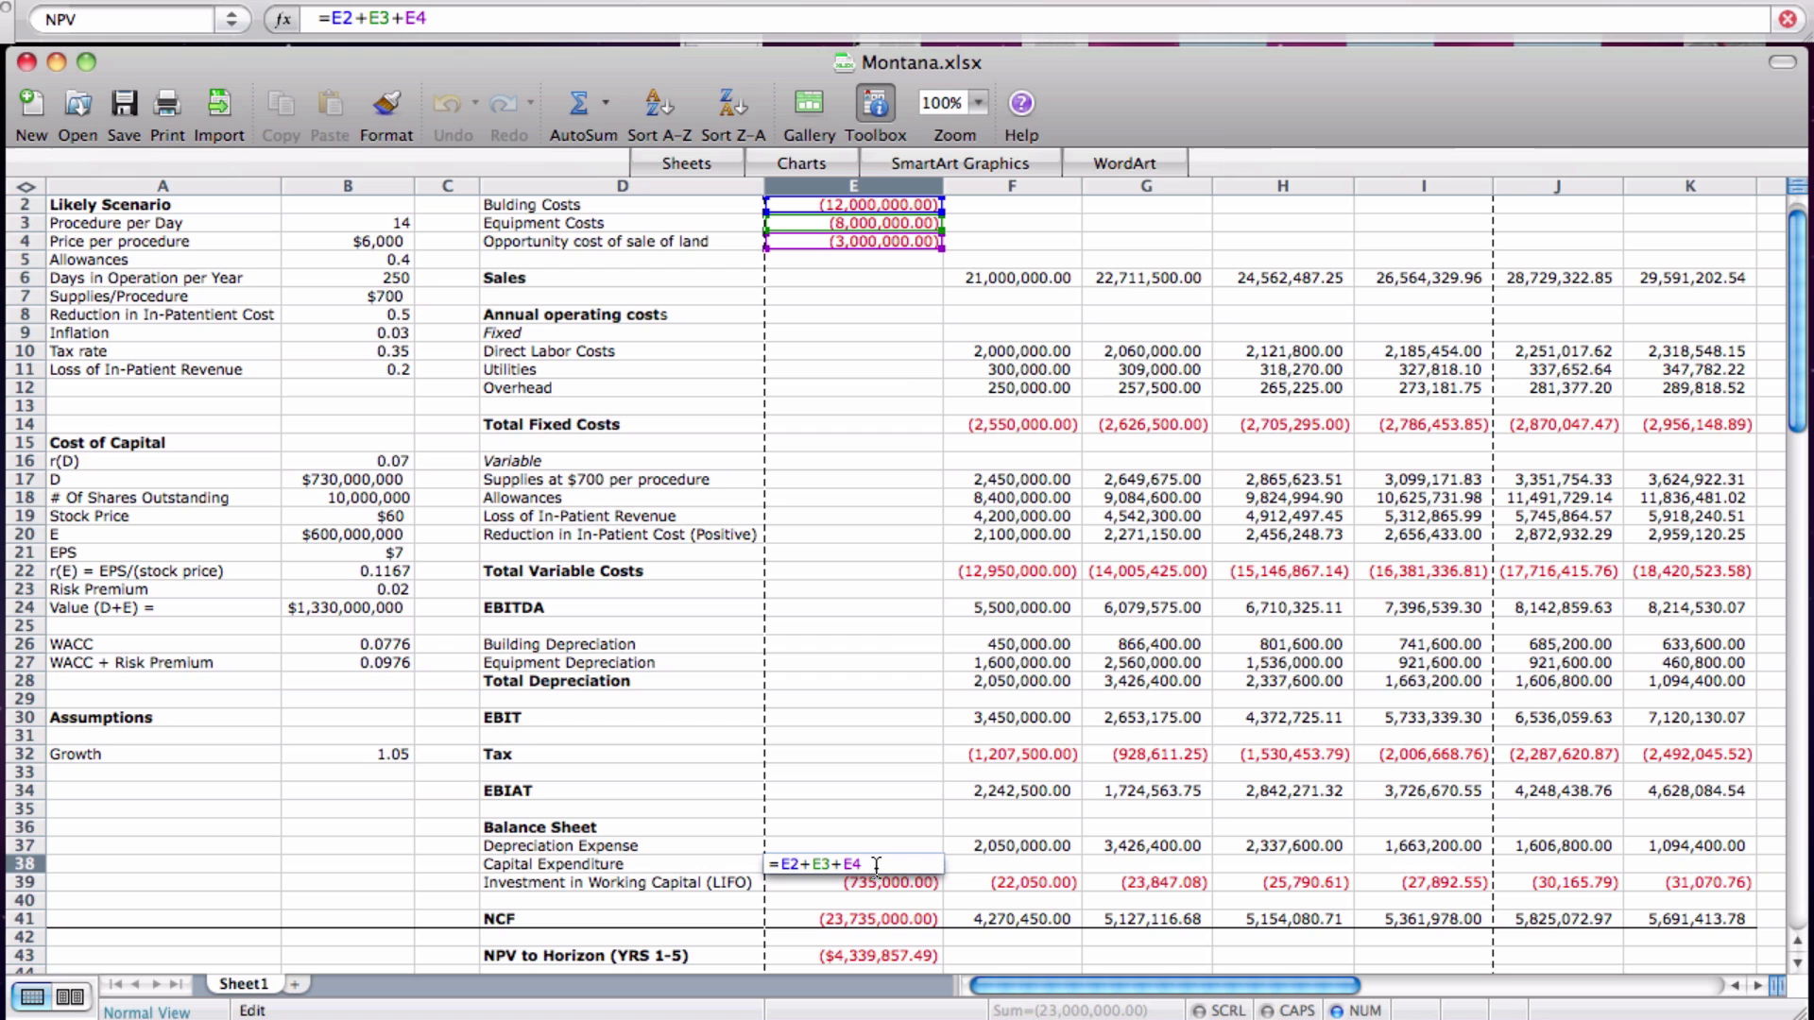
pyautogui.press('Return')
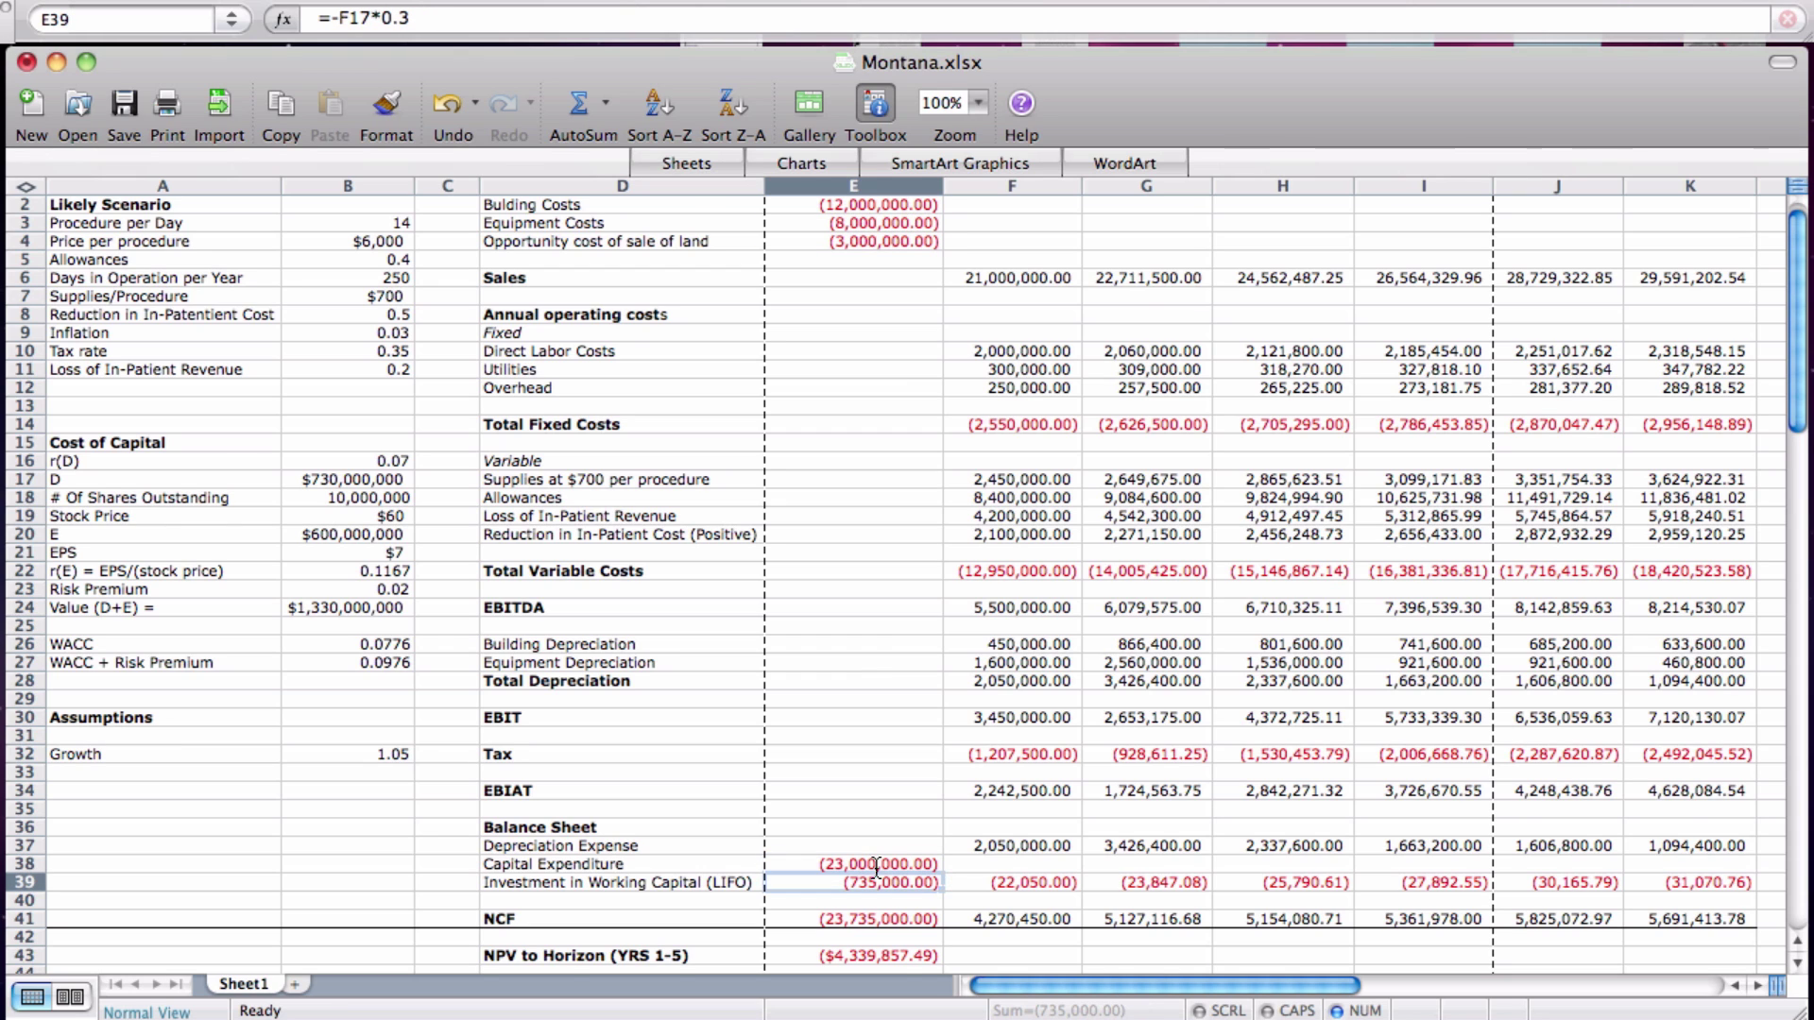
pyautogui.scroll(1, 877, 864)
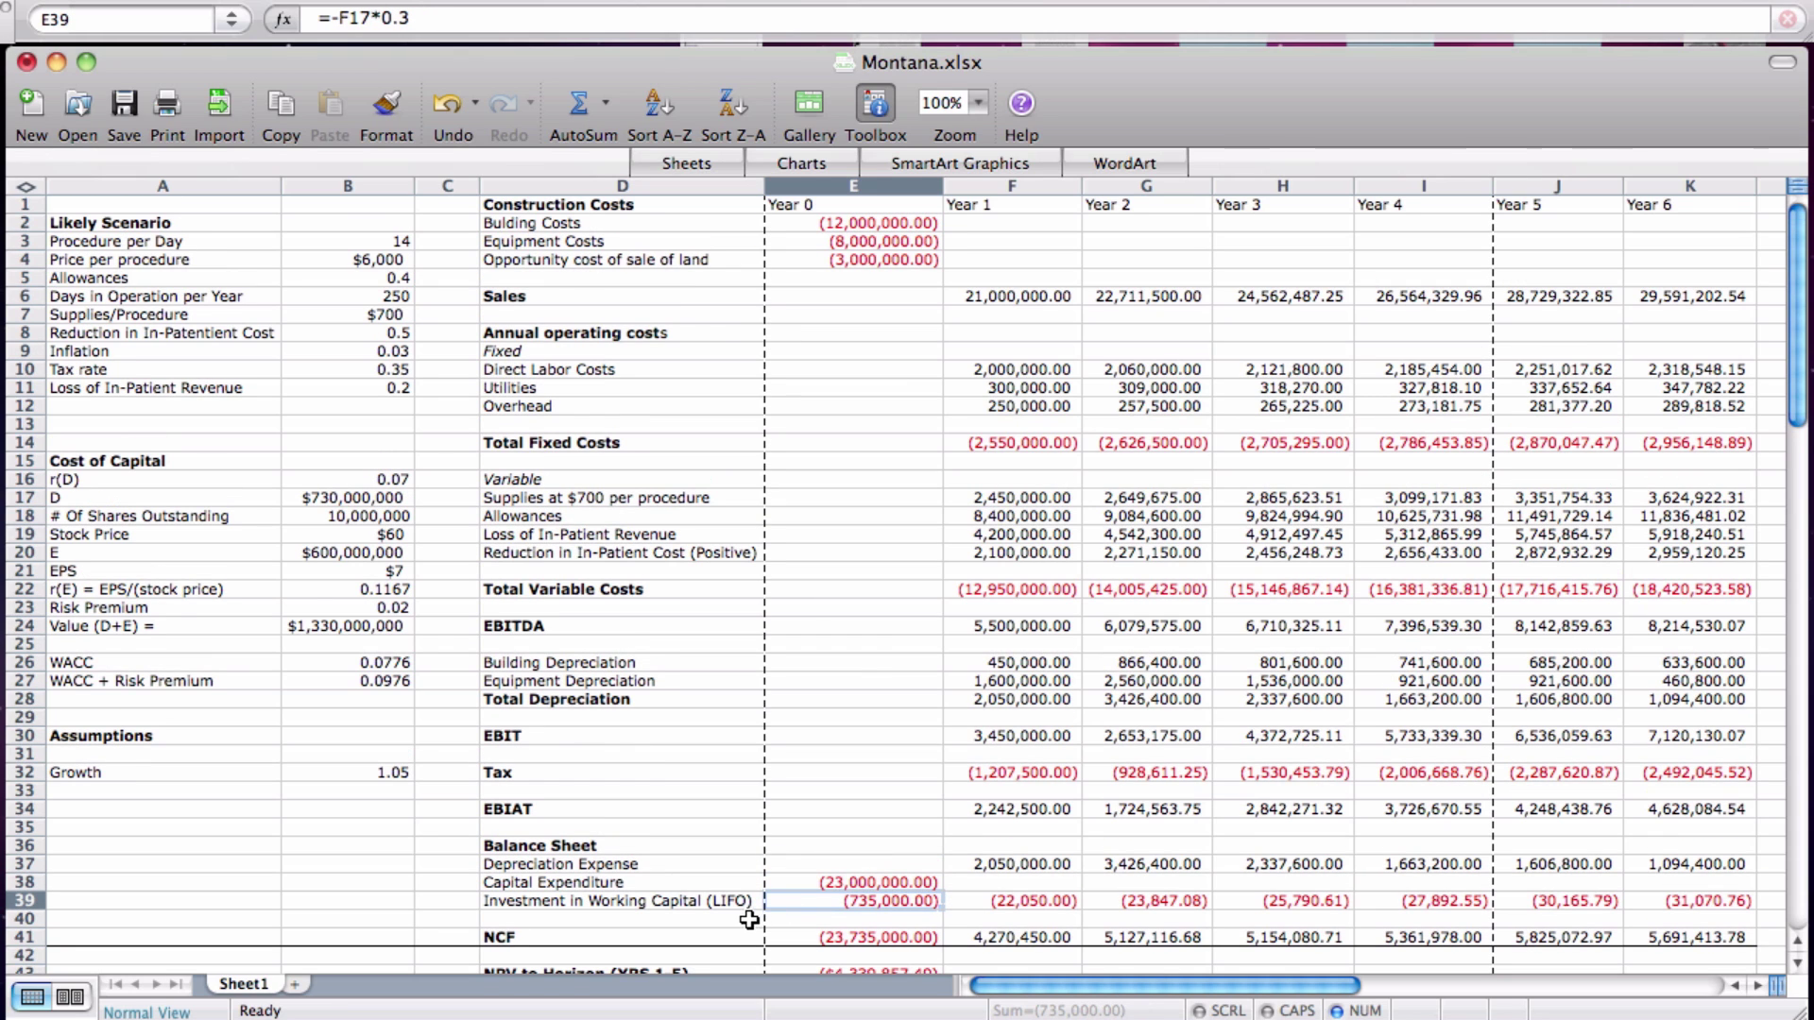
pyautogui.doubleClick(881, 900)
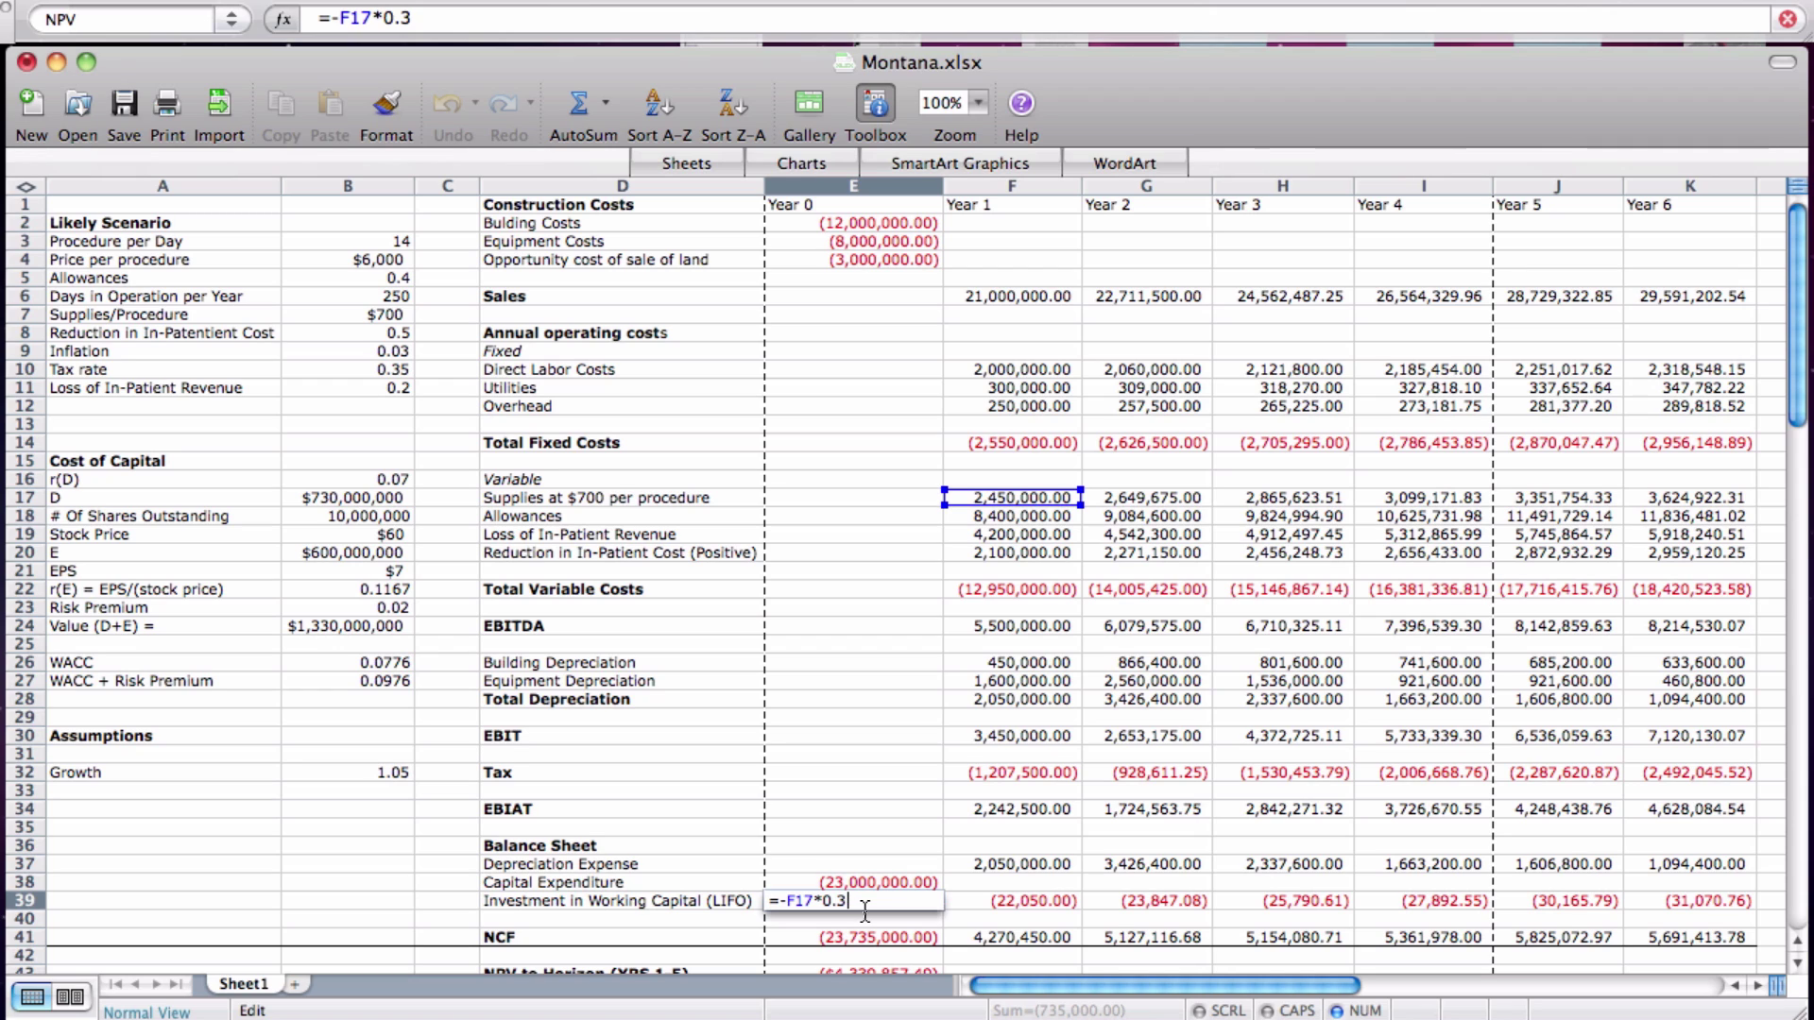
pyautogui.press('Return')
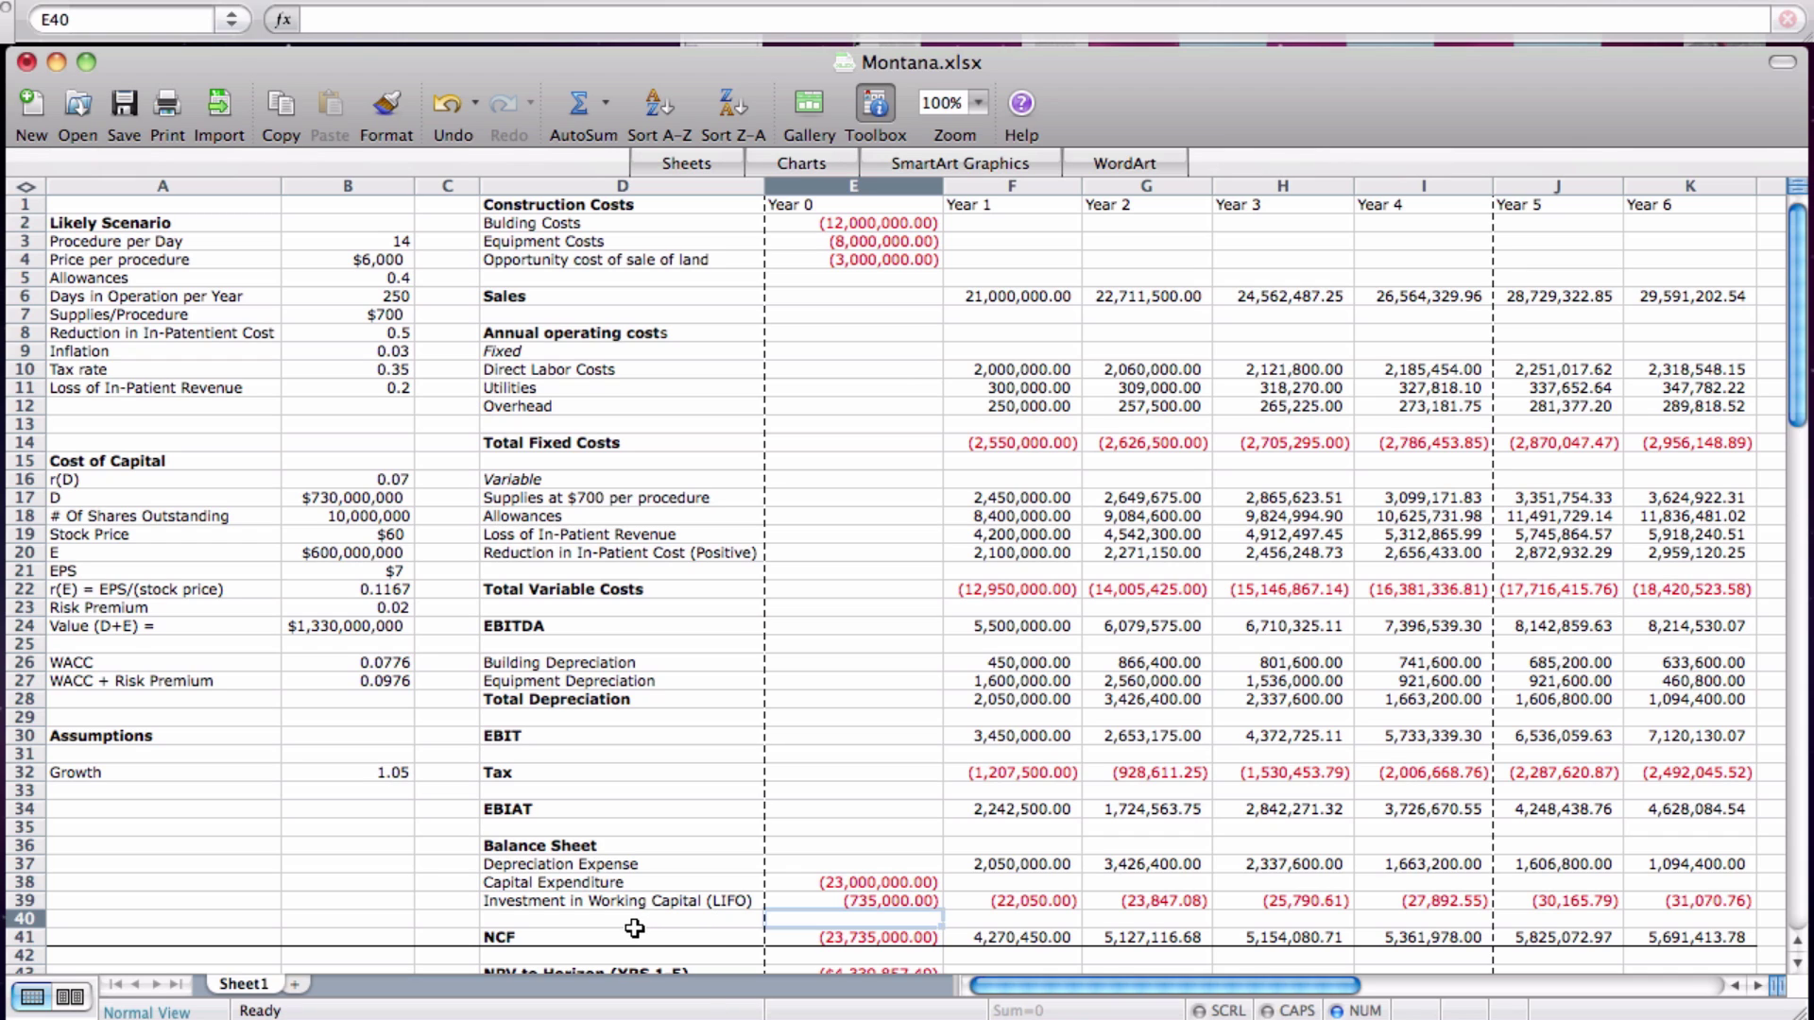
# - Enter Year 0 NCF in E41 as =E38+E39, giving (23,735,000.00)
pyautogui.click(818, 935)
pyautogui.write('=E38+E39')
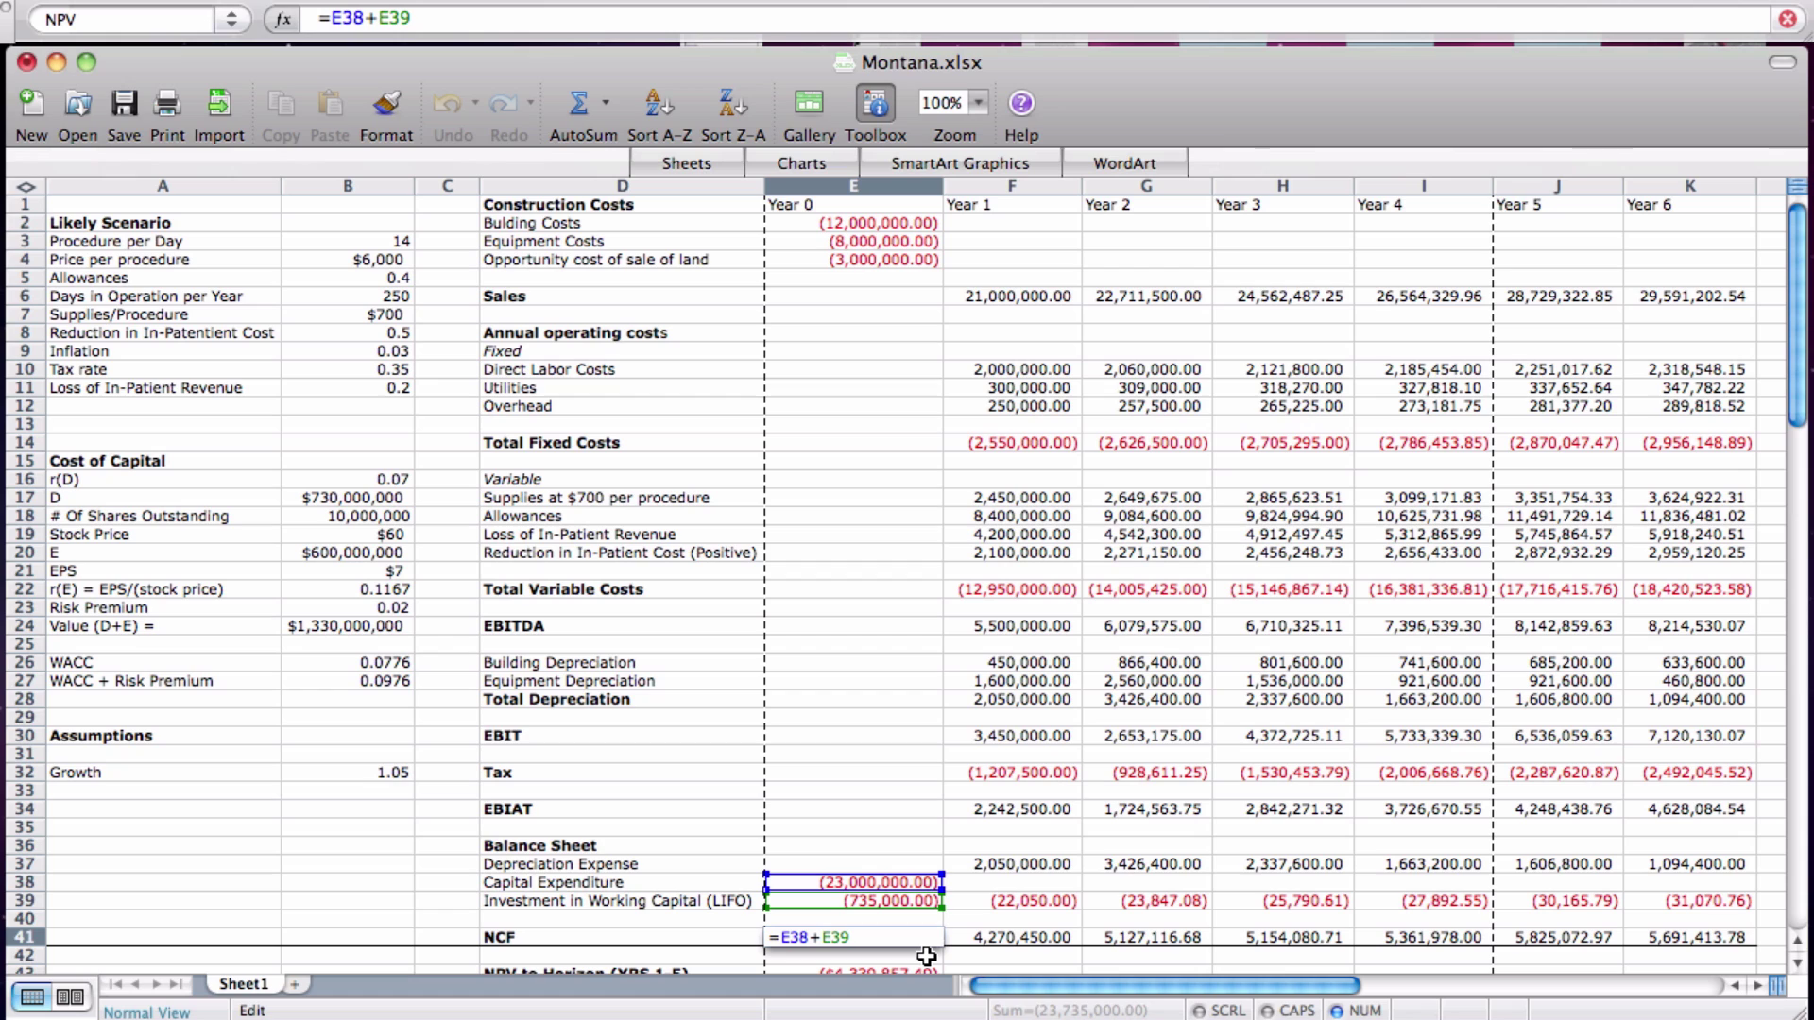
pyautogui.press('Return')
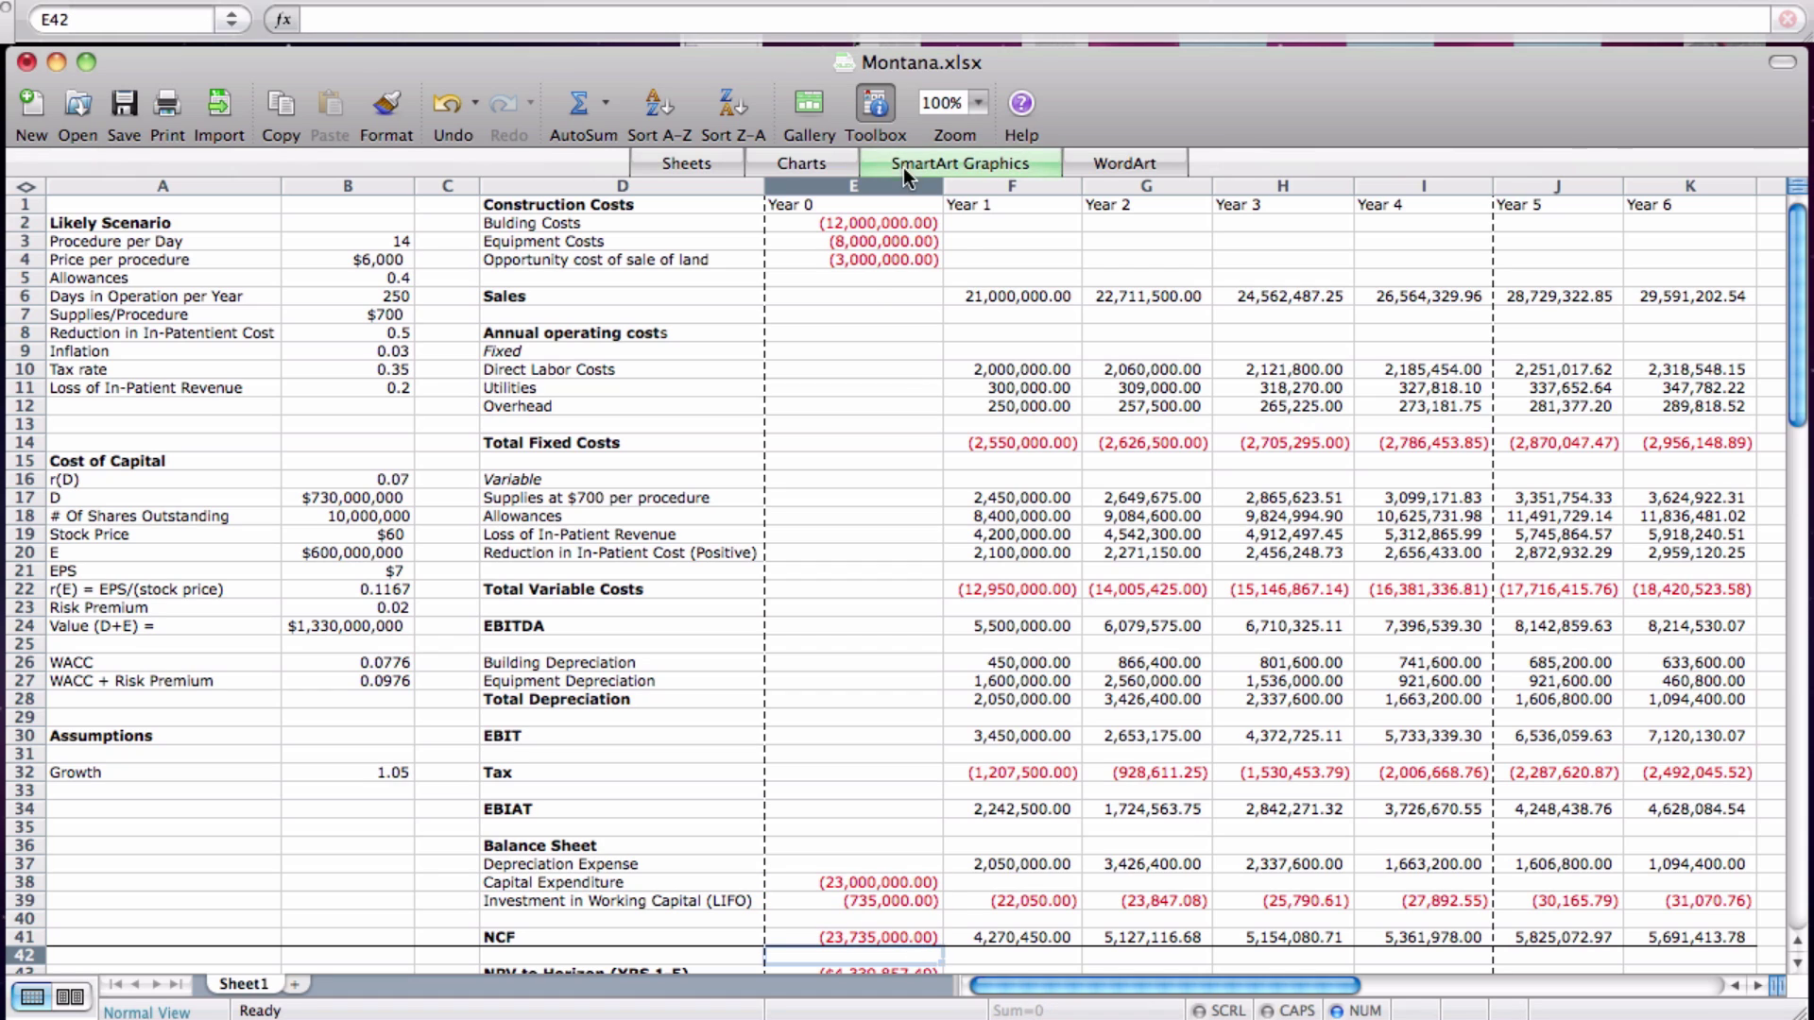
pyautogui.doubleClick(993, 297)
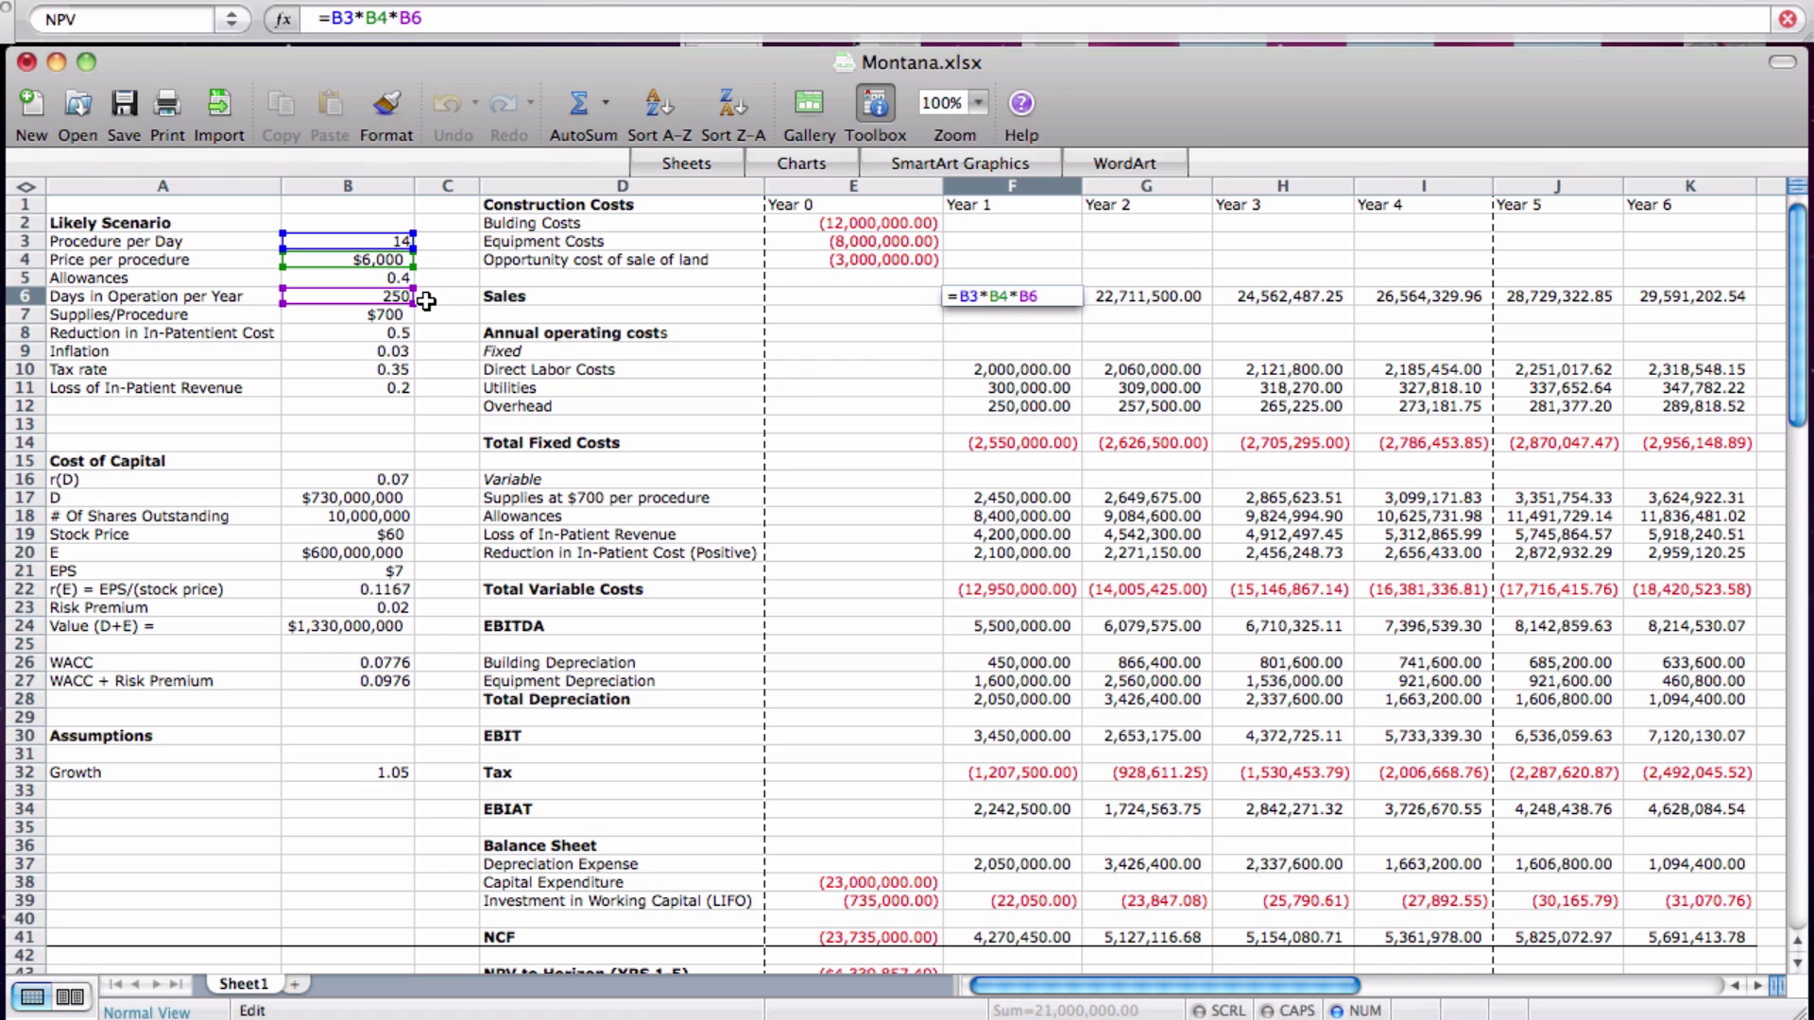
pyautogui.press('Return')
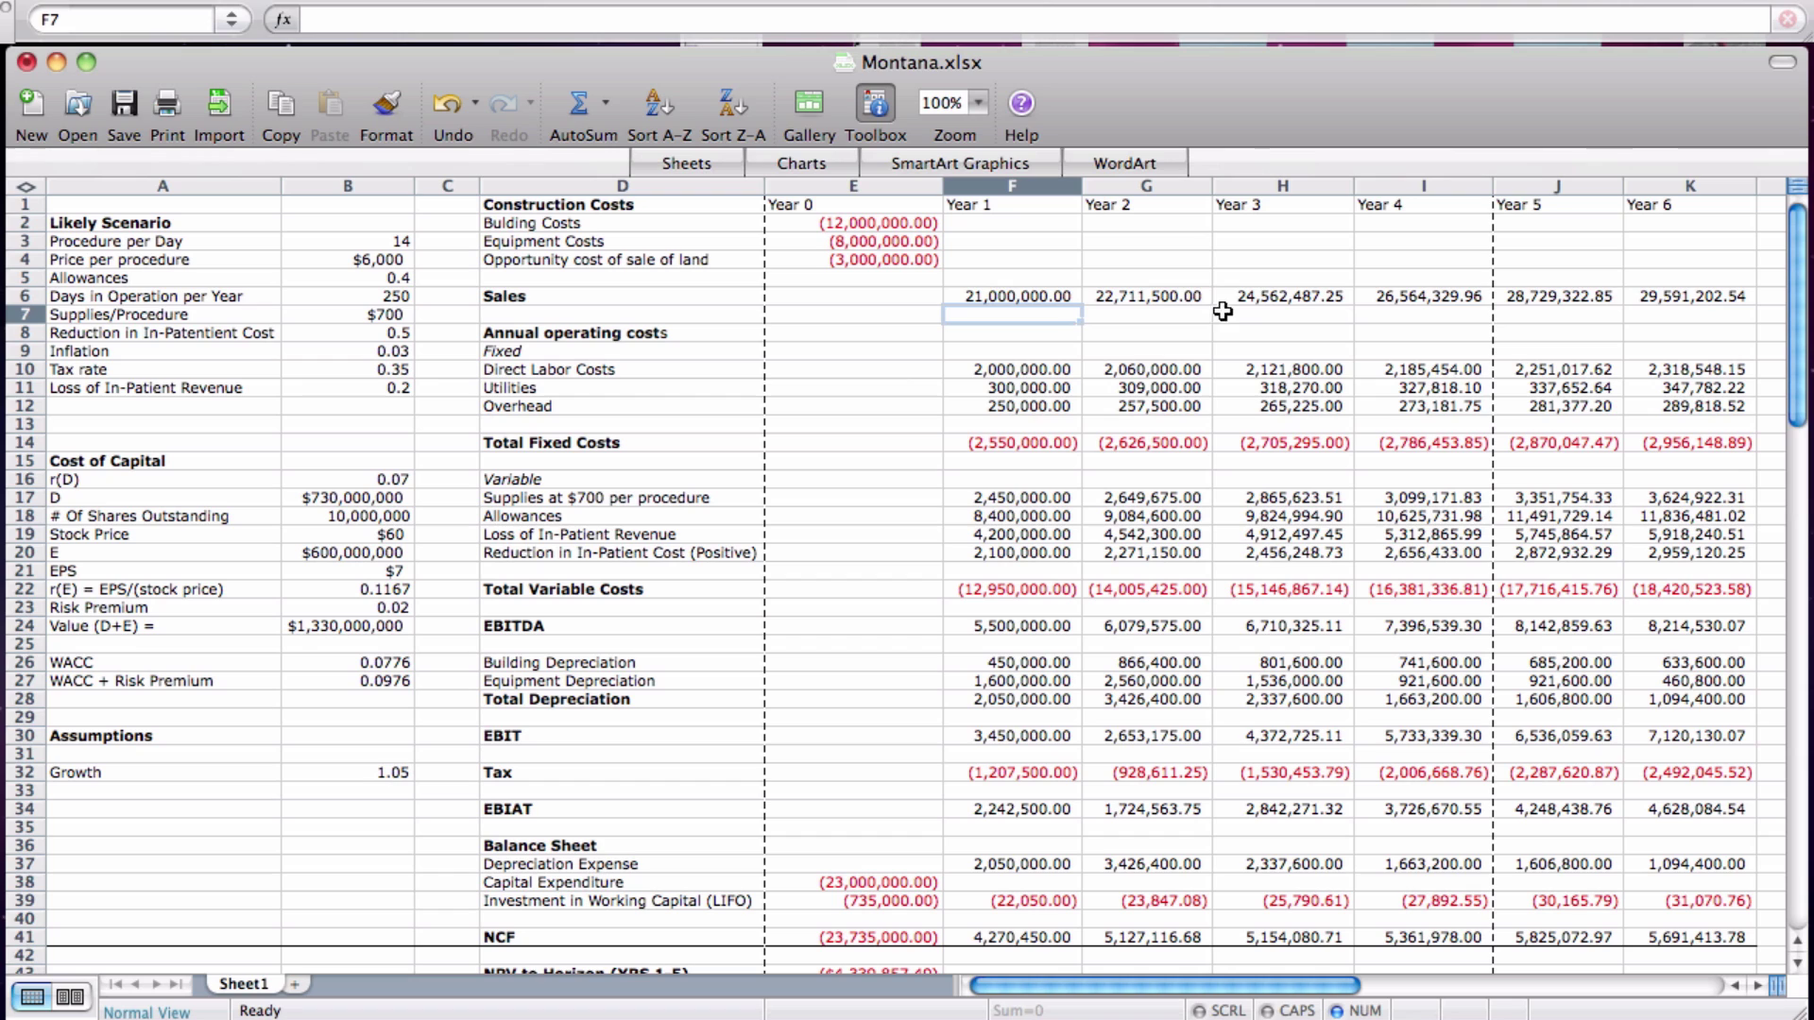
pyautogui.doubleClick(1169, 299)
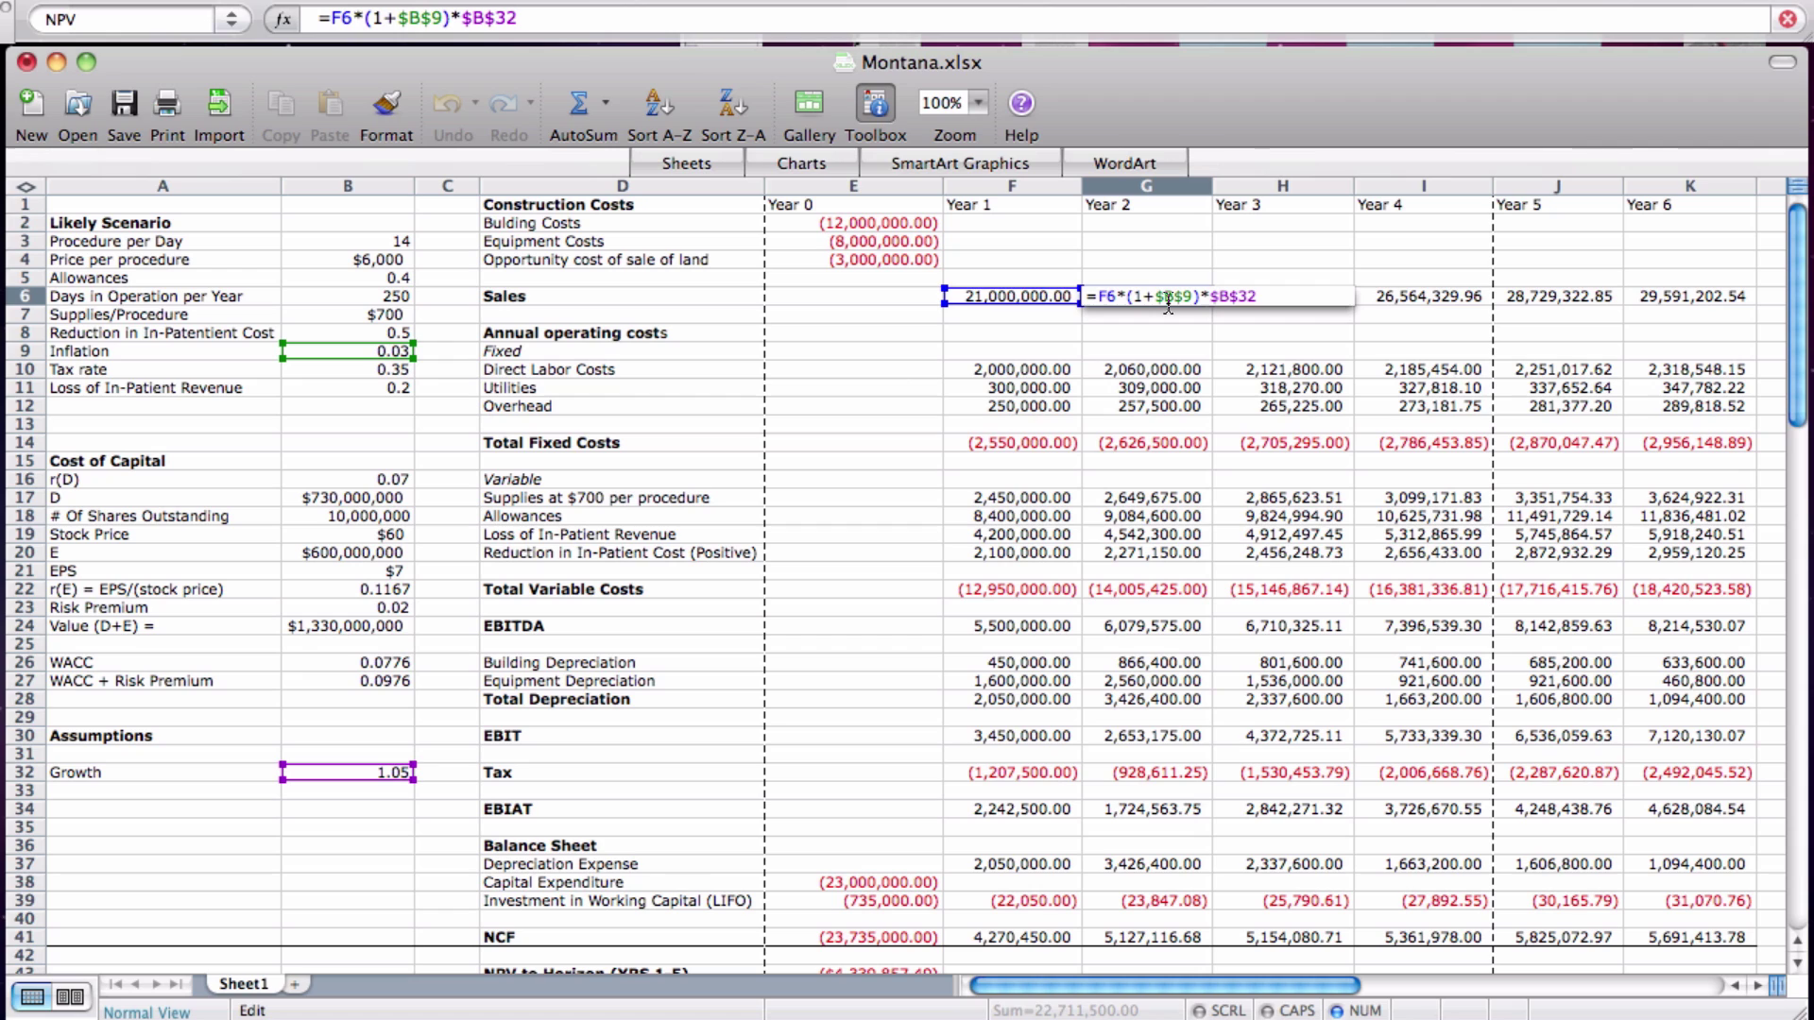
pyautogui.press('Return')
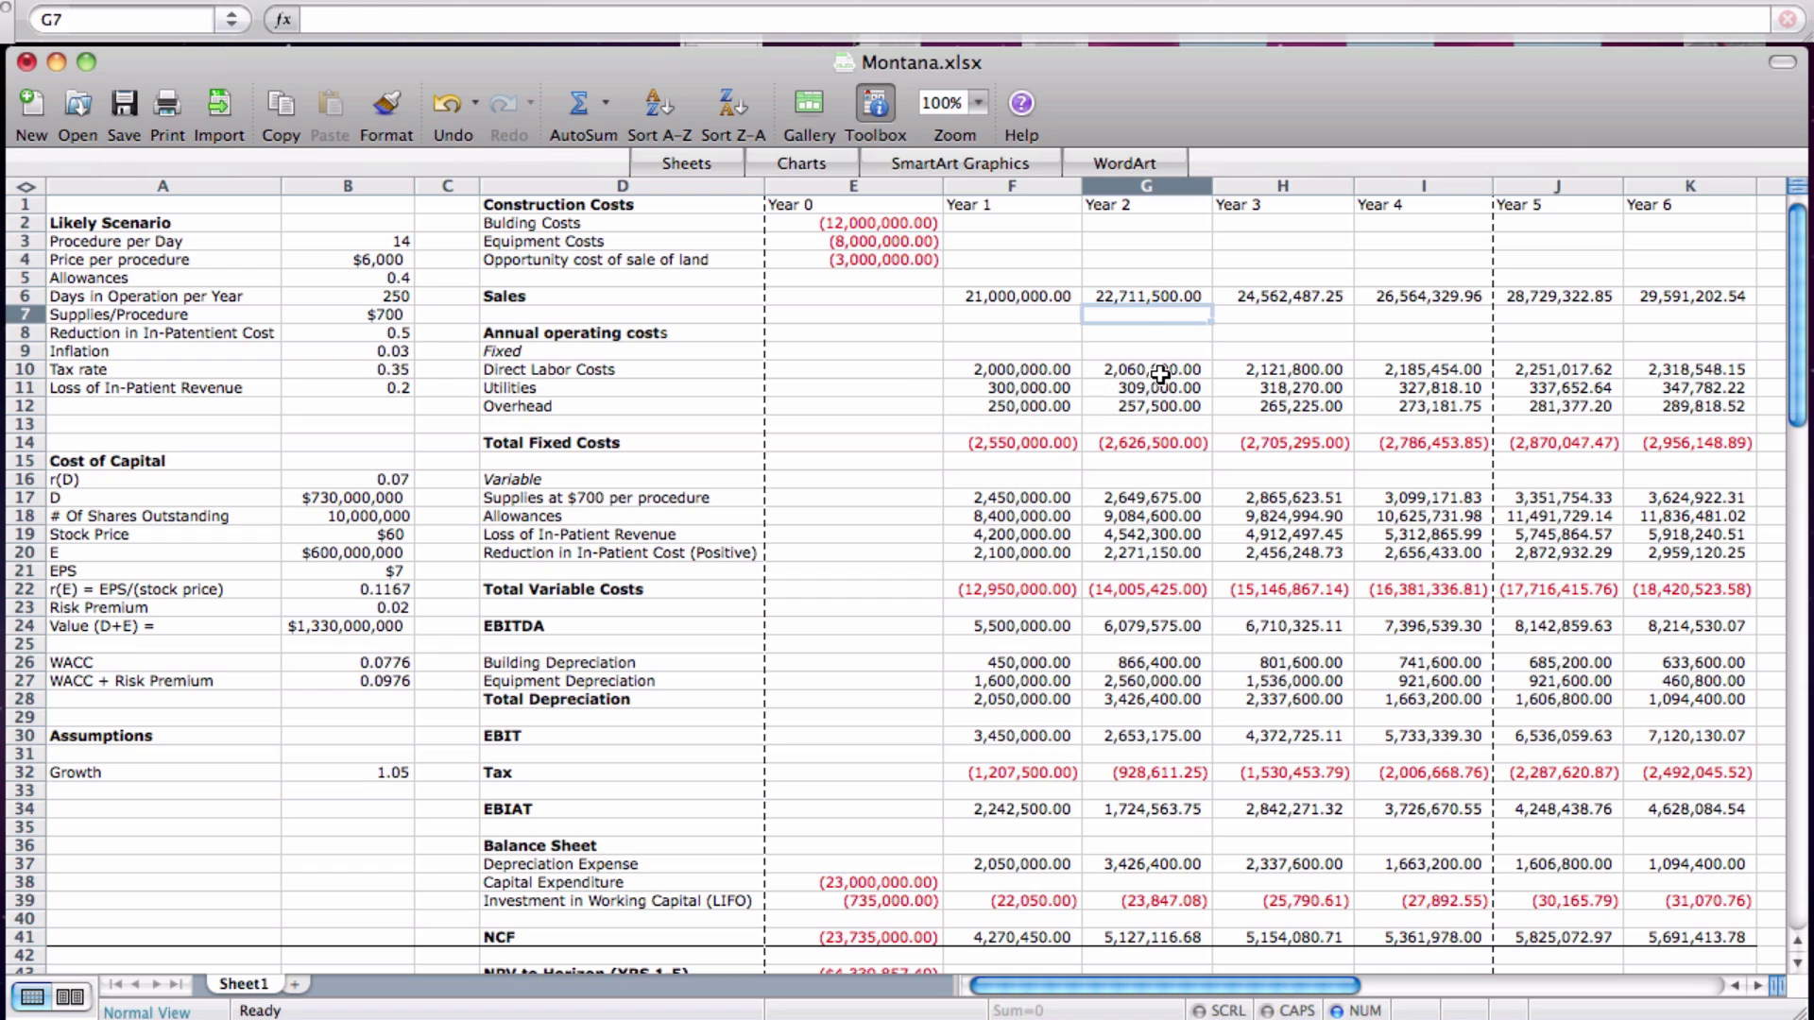
pyautogui.click(1160, 406)
pyautogui.doubleClick(1160, 370)
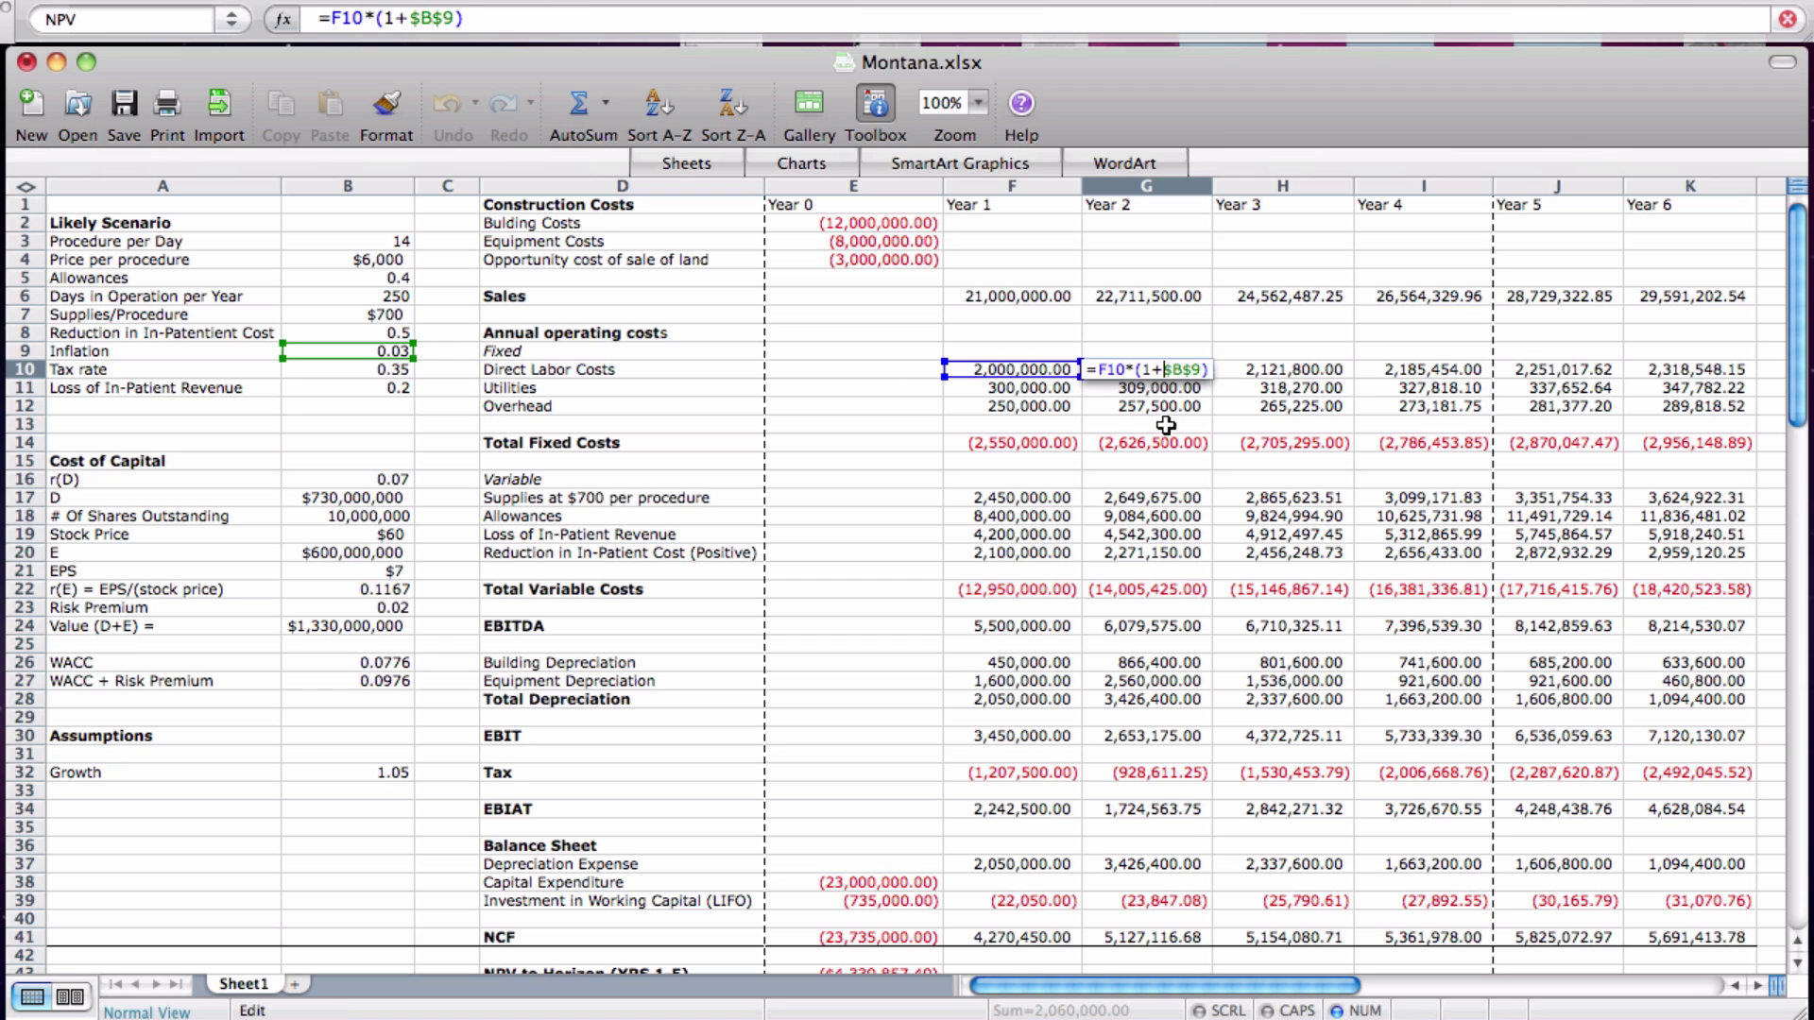
pyautogui.press('Return')
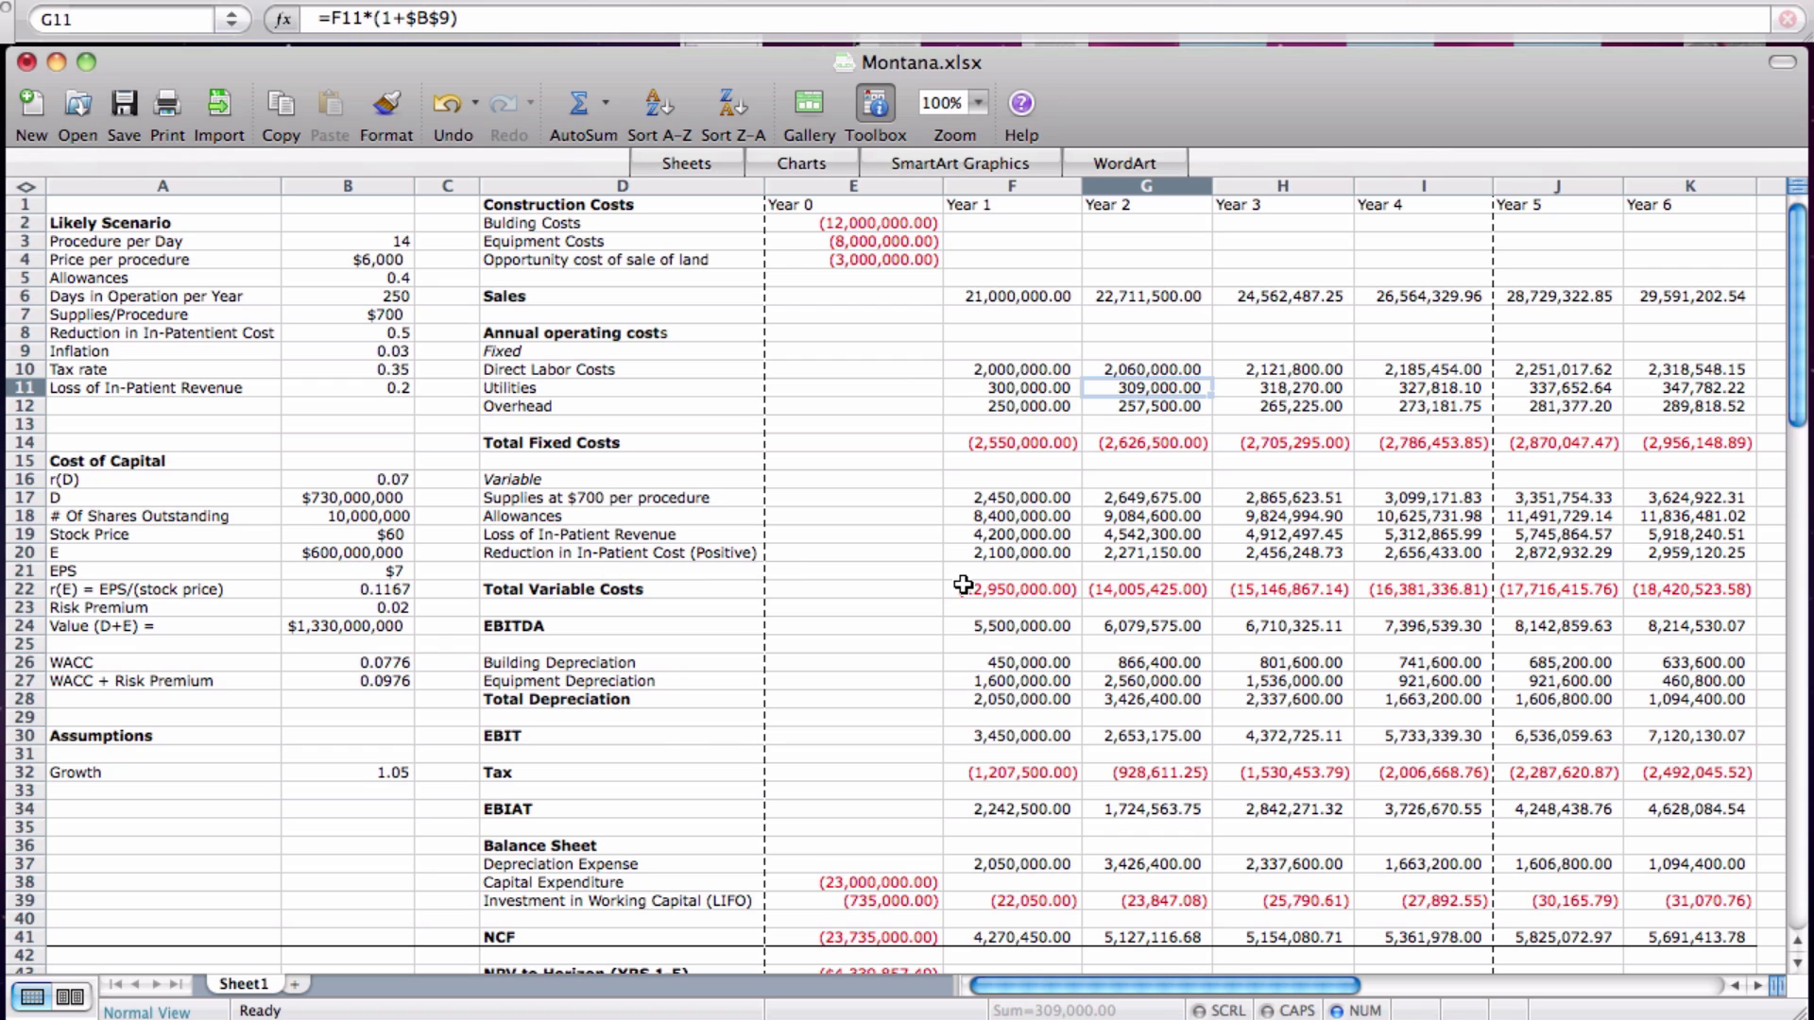
pyautogui.doubleClick(1038, 555)
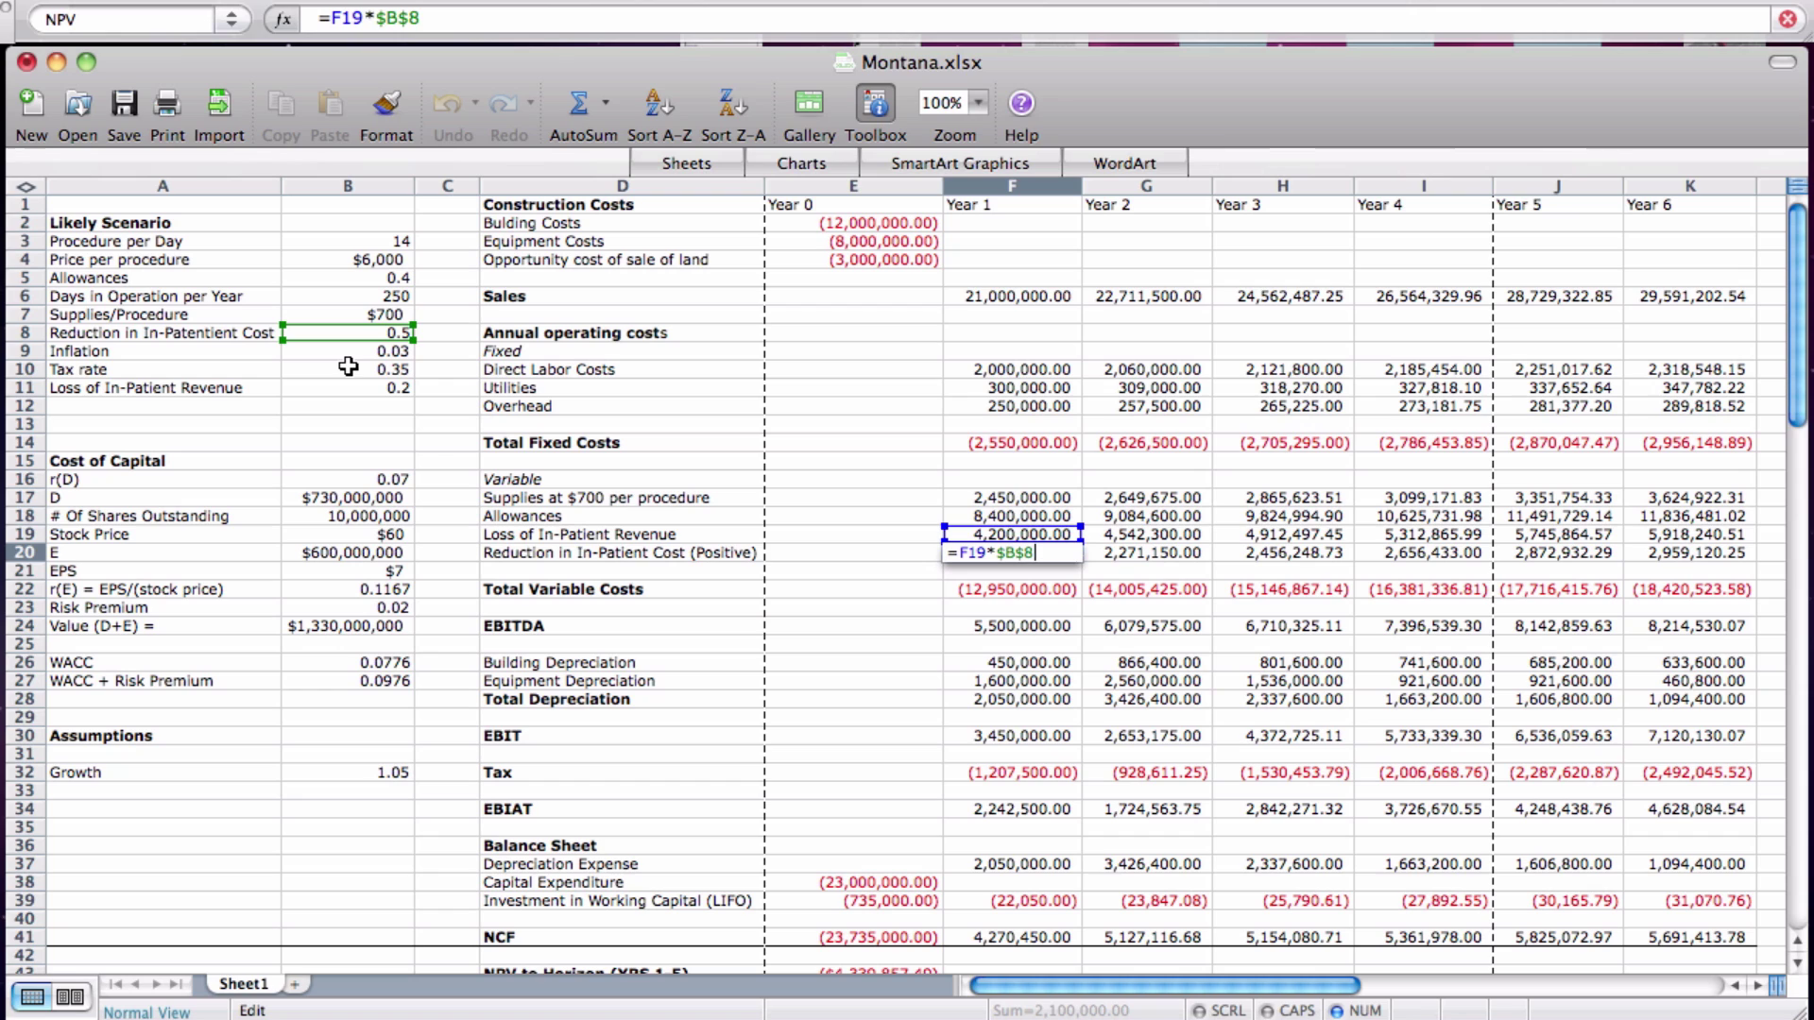
pyautogui.press('Up')
pyautogui.hotkey('ctrl', 'u')
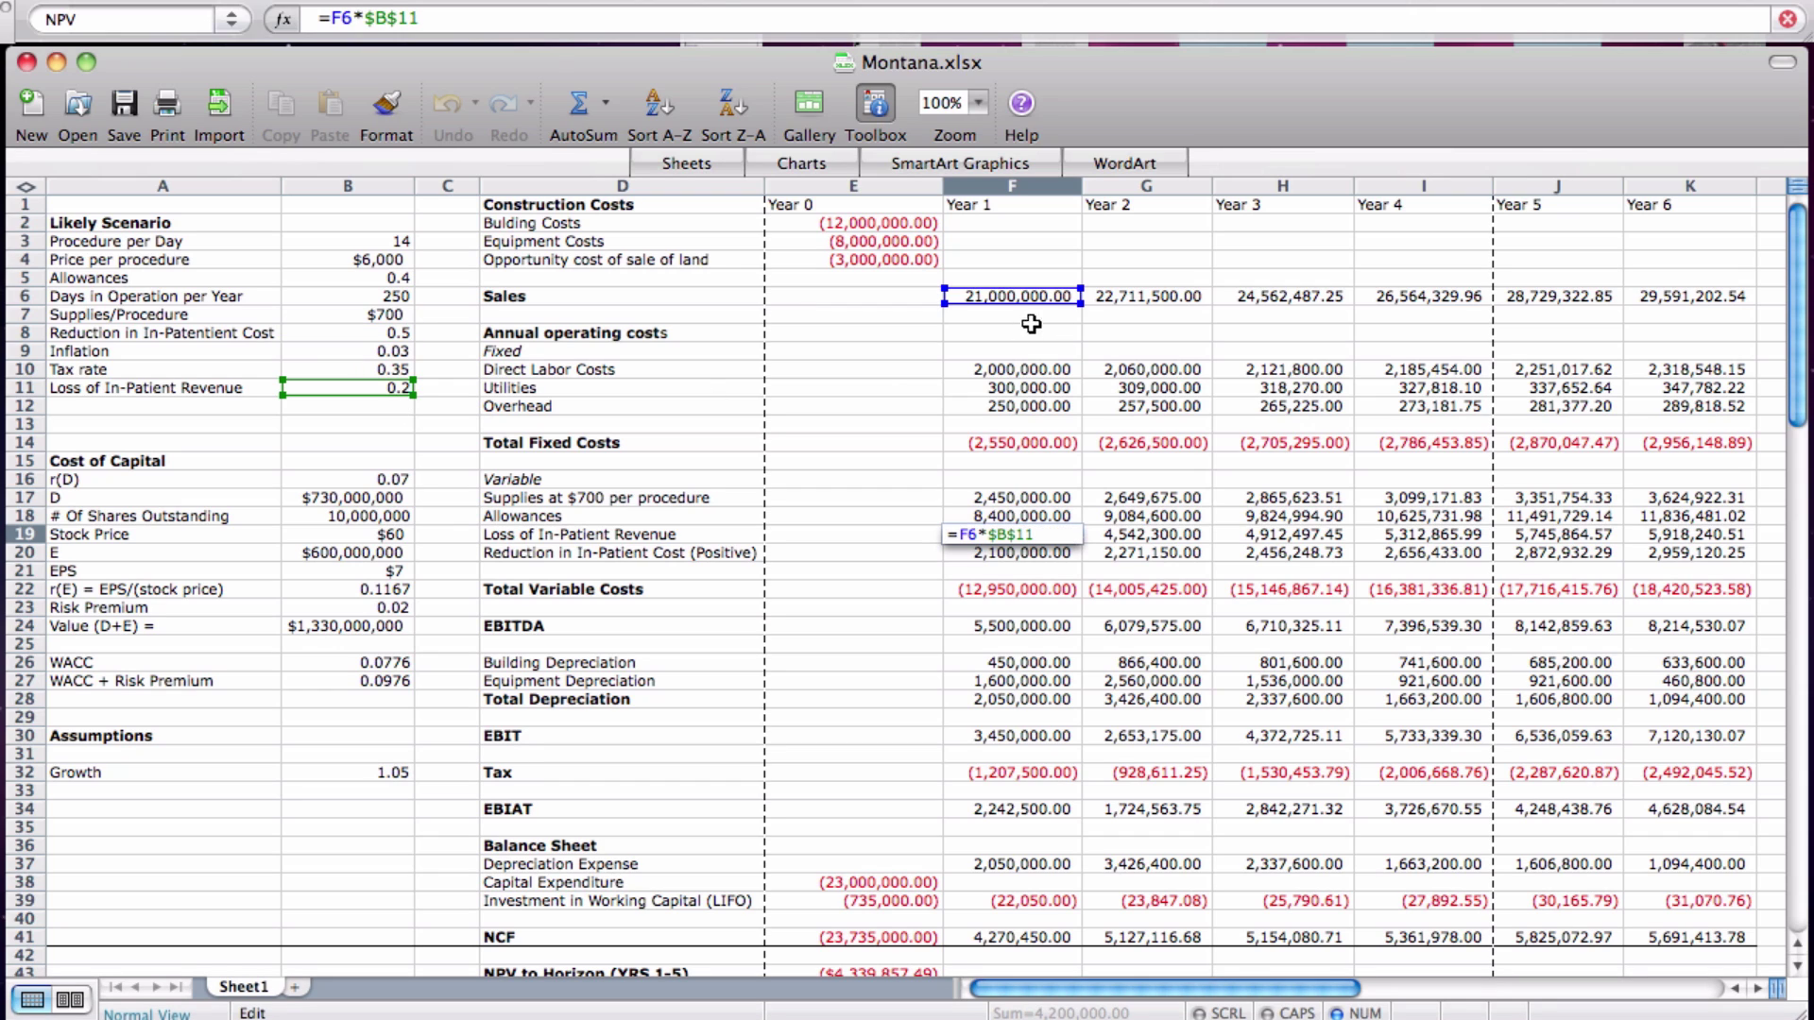
pyautogui.press('Return')
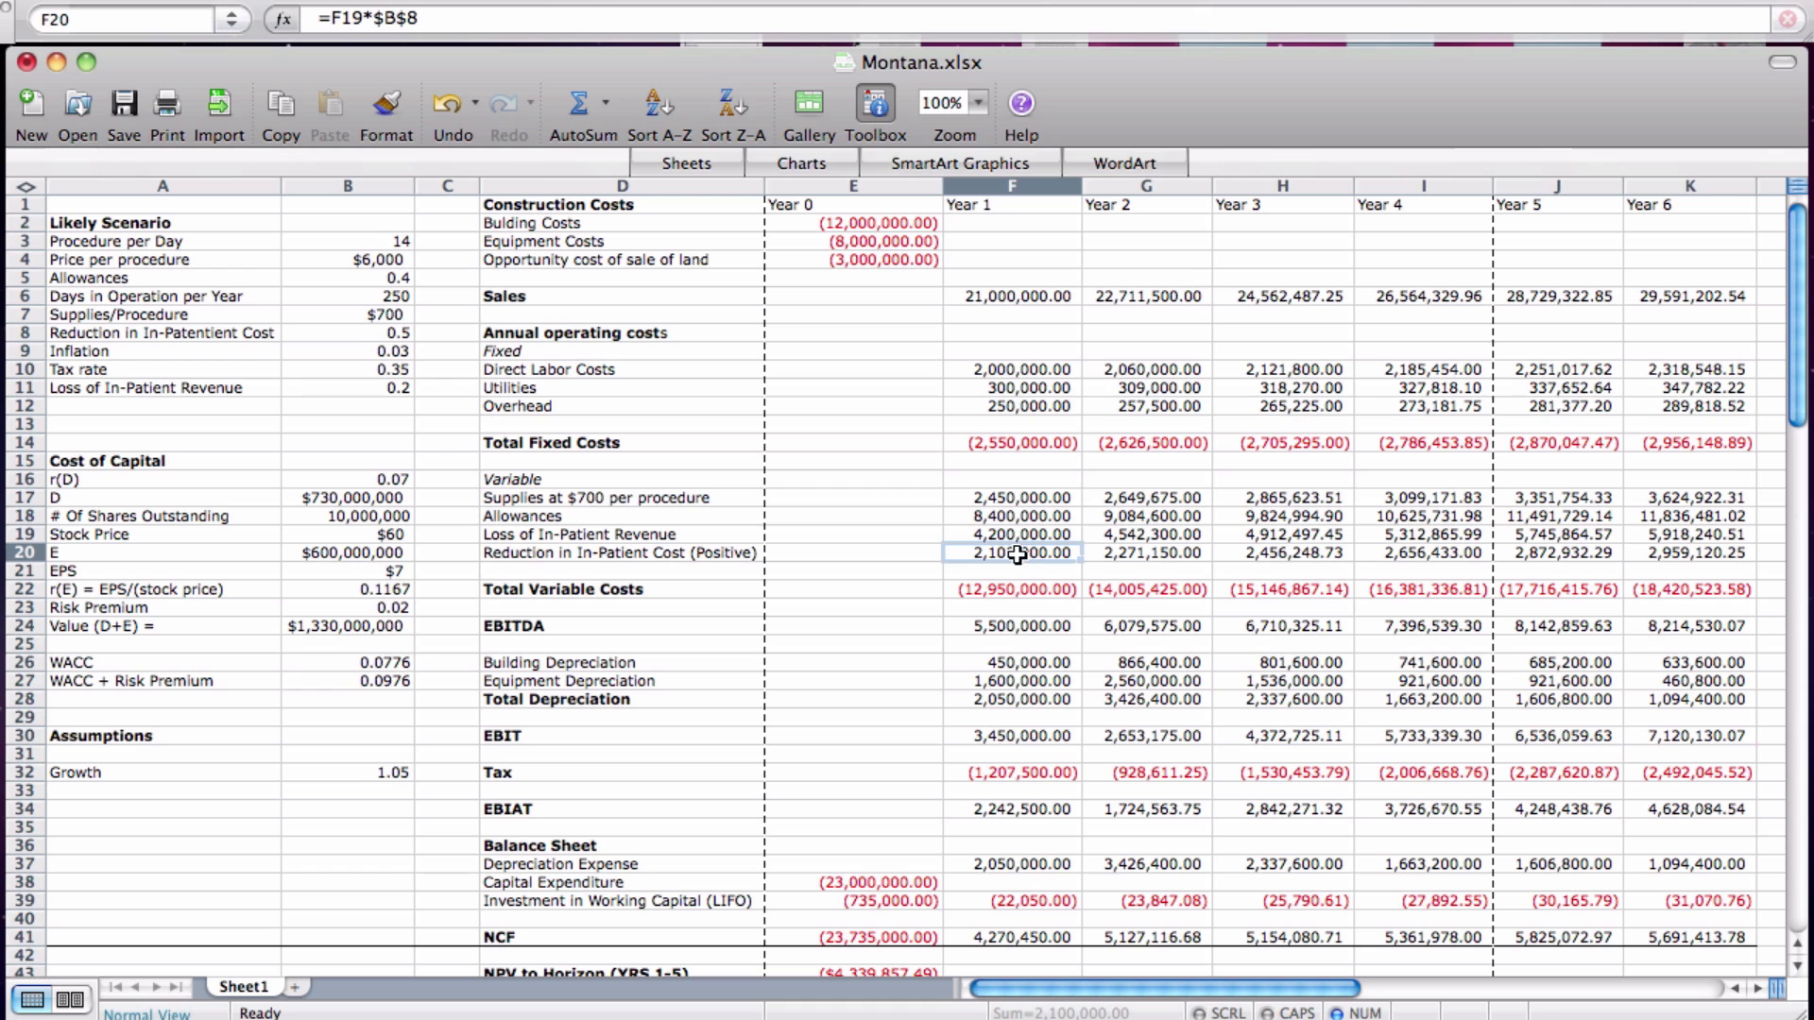
pyautogui.doubleClick(1007, 556)
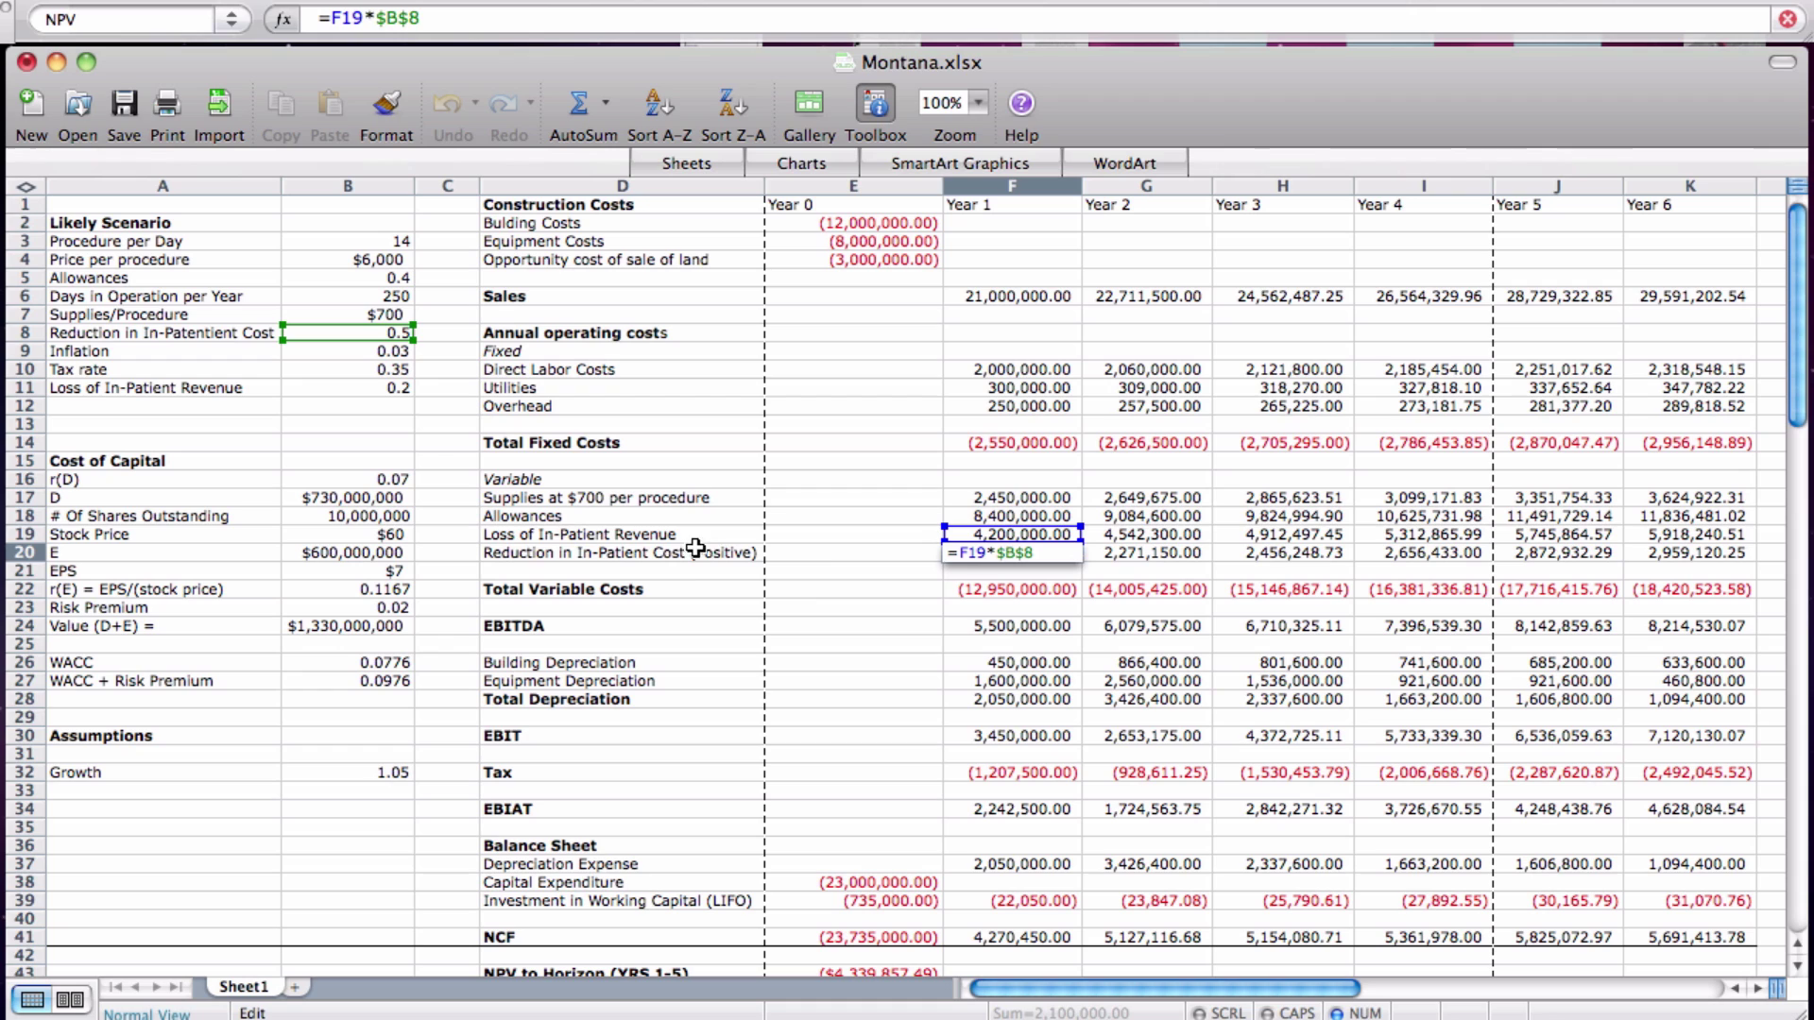
pyautogui.press('Return')
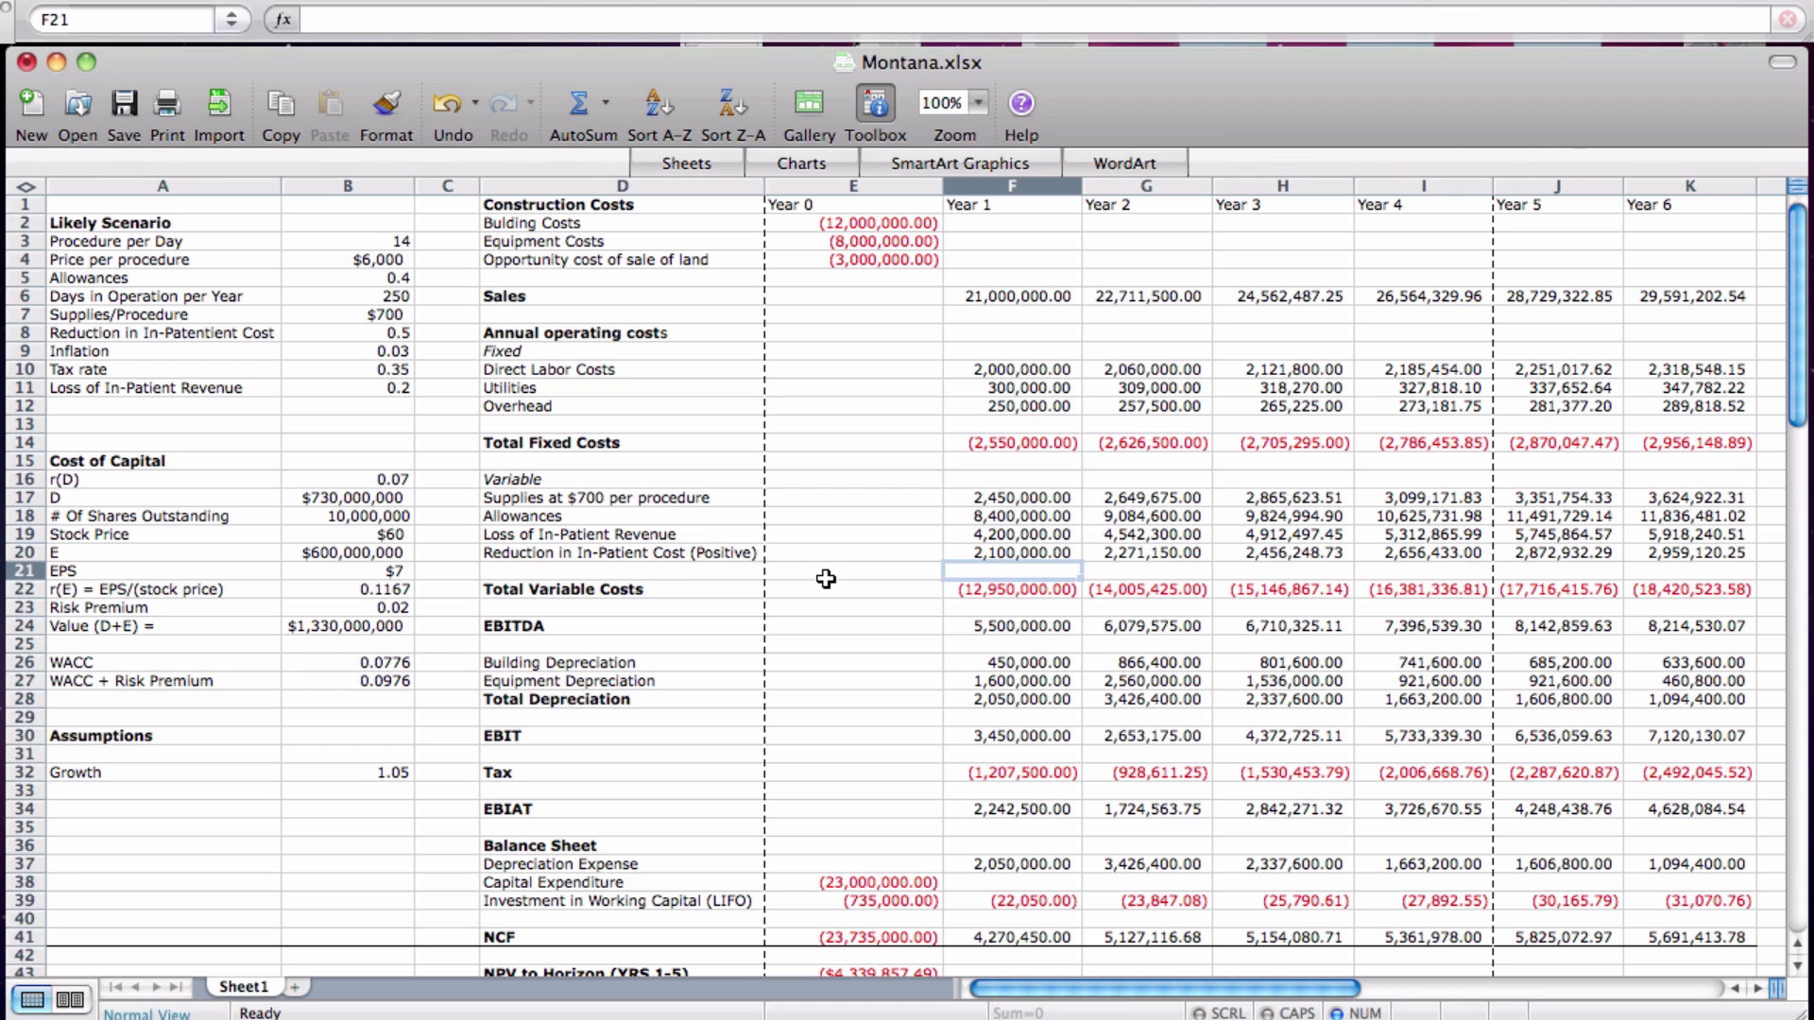
pyautogui.doubleClick(1004, 589)
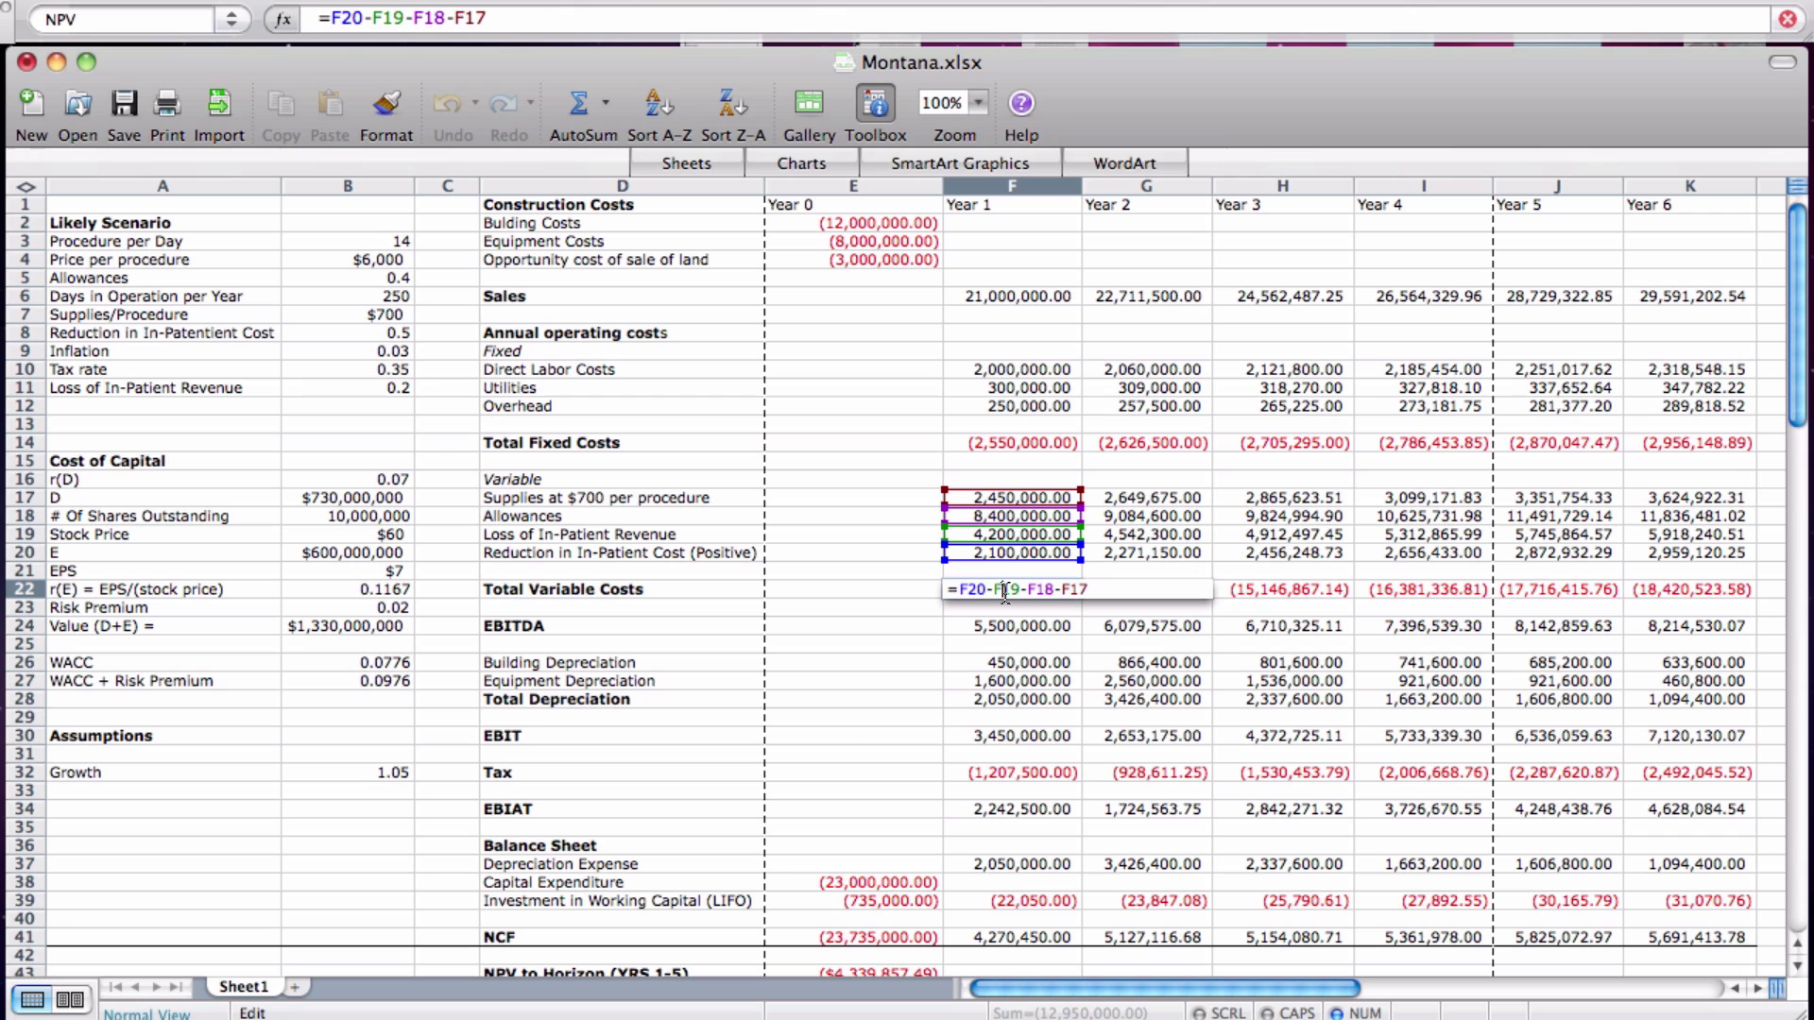
pyautogui.press('Return')
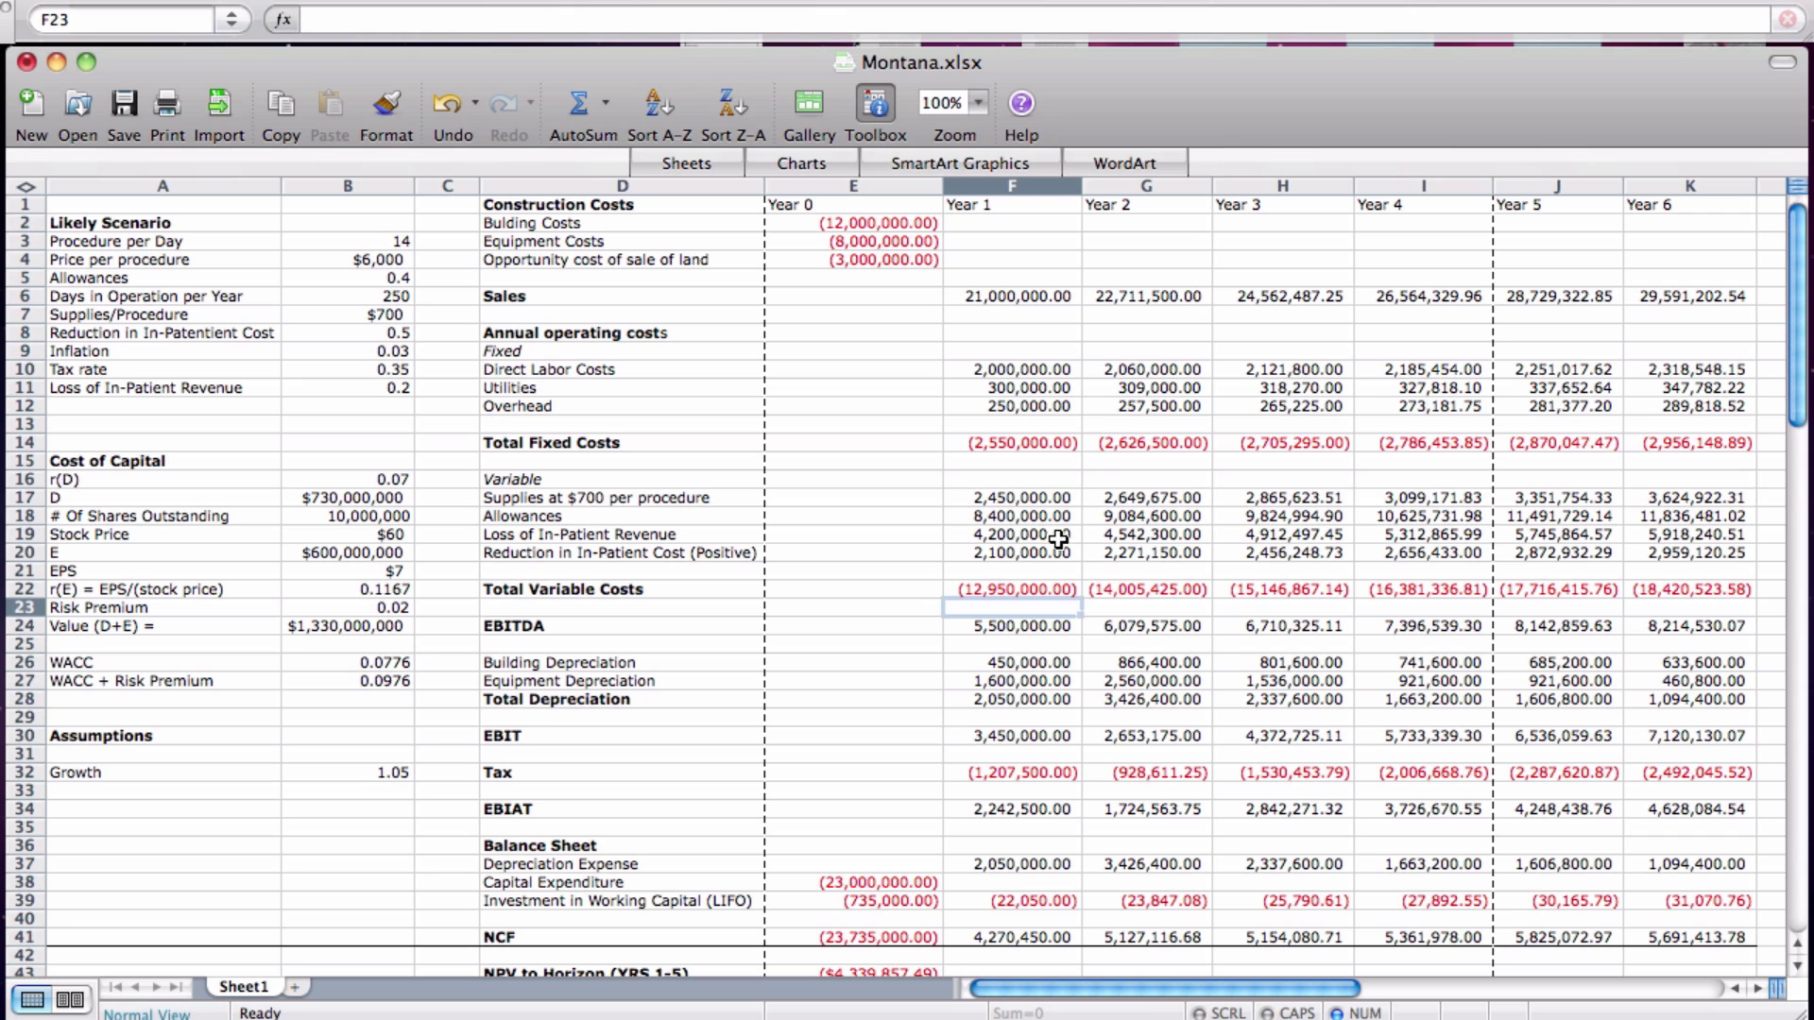
pyautogui.click(1122, 499)
pyautogui.doubleClick(1122, 499)
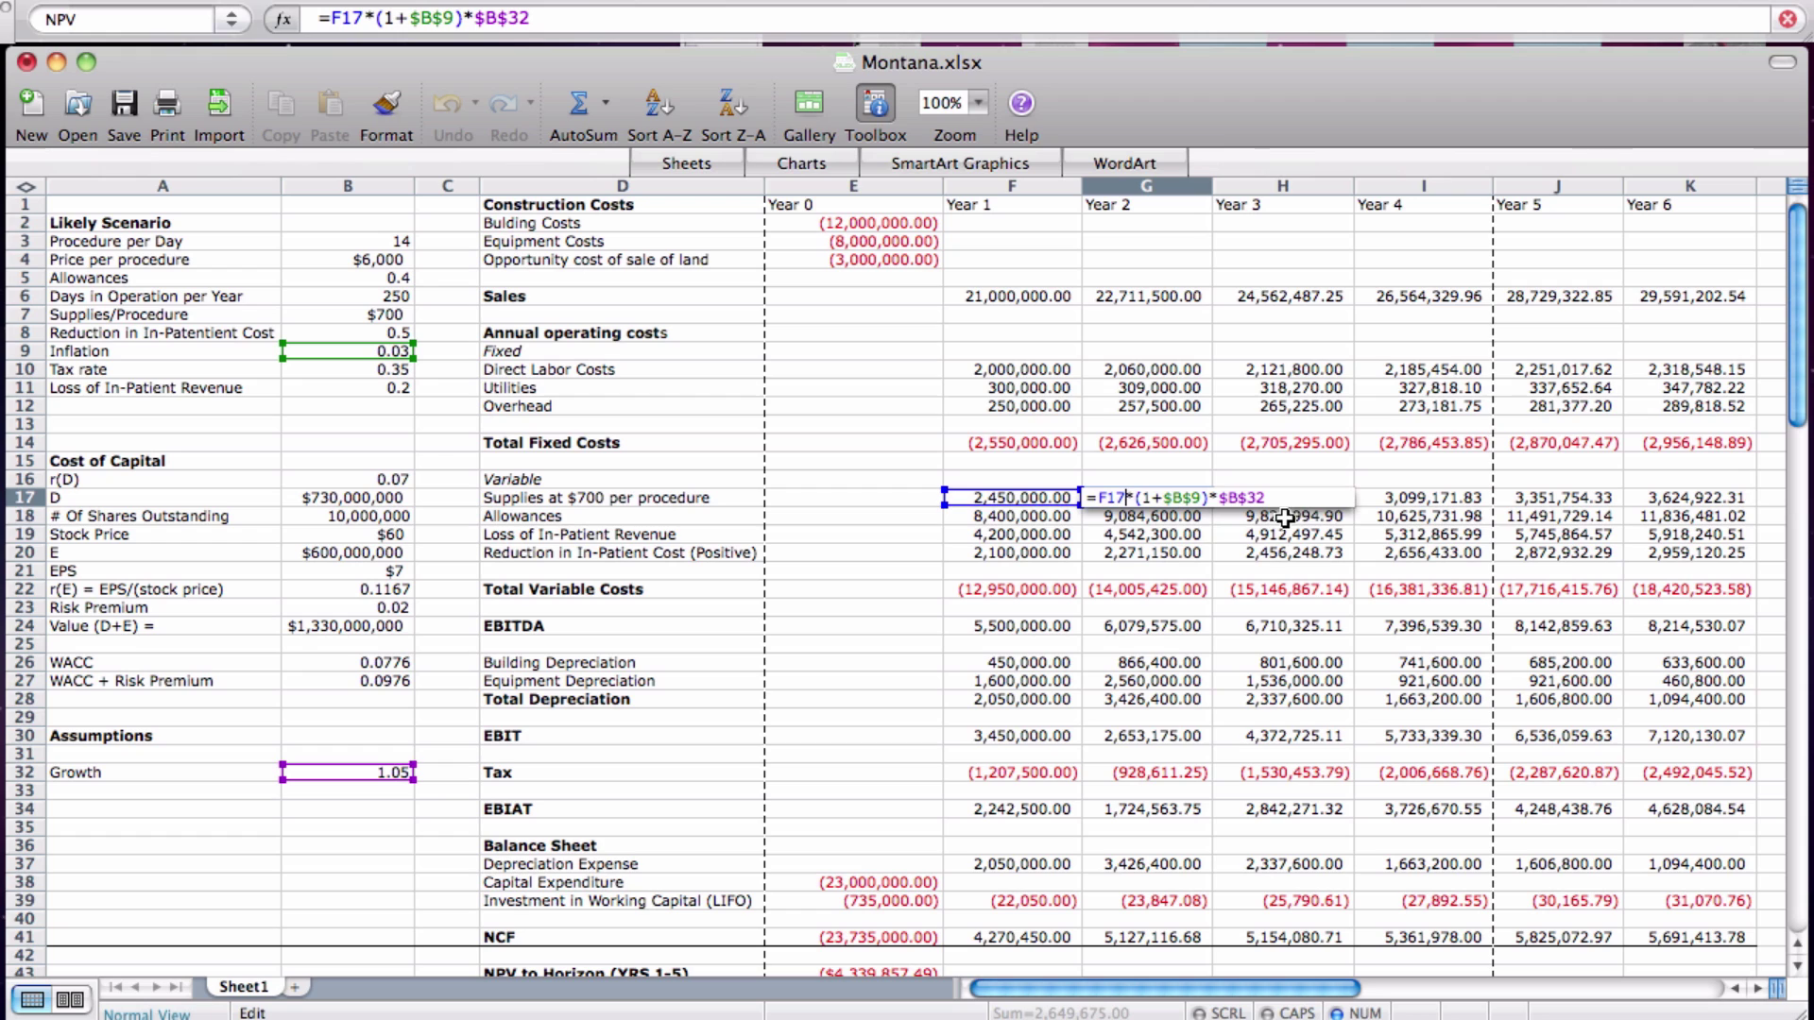
pyautogui.press('Return')
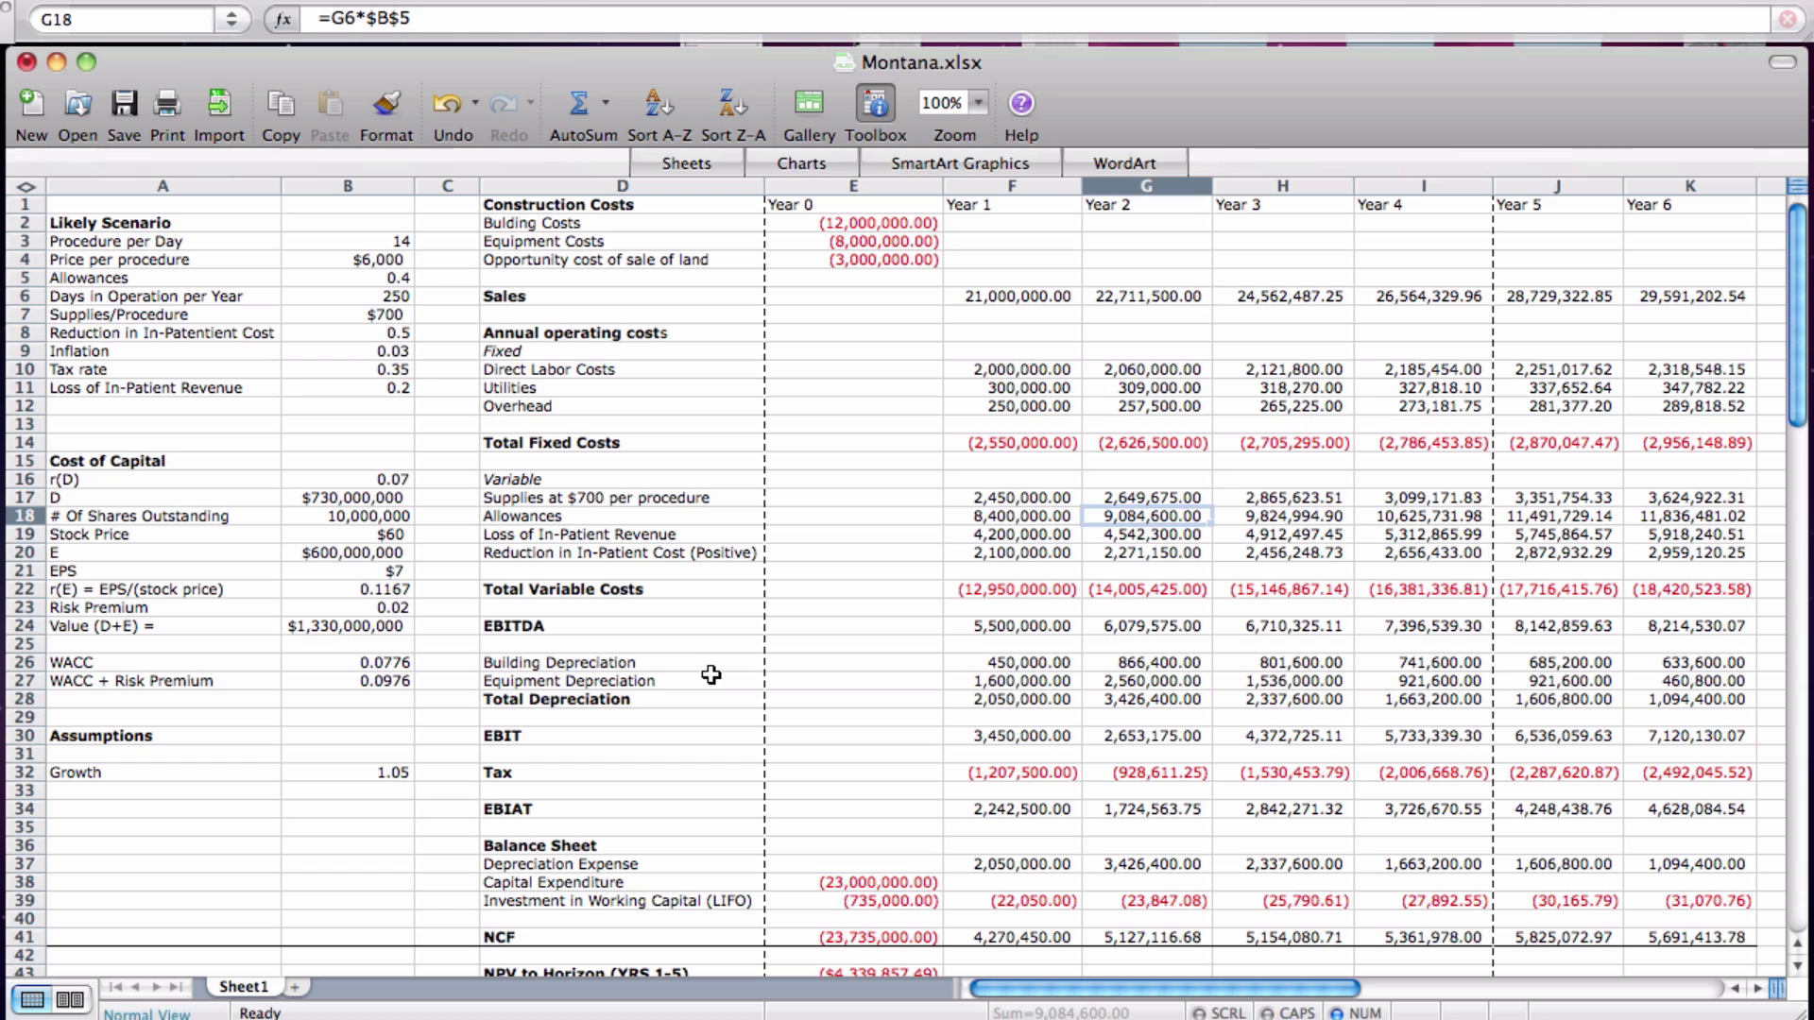
pyautogui.doubleClick(1007, 626)
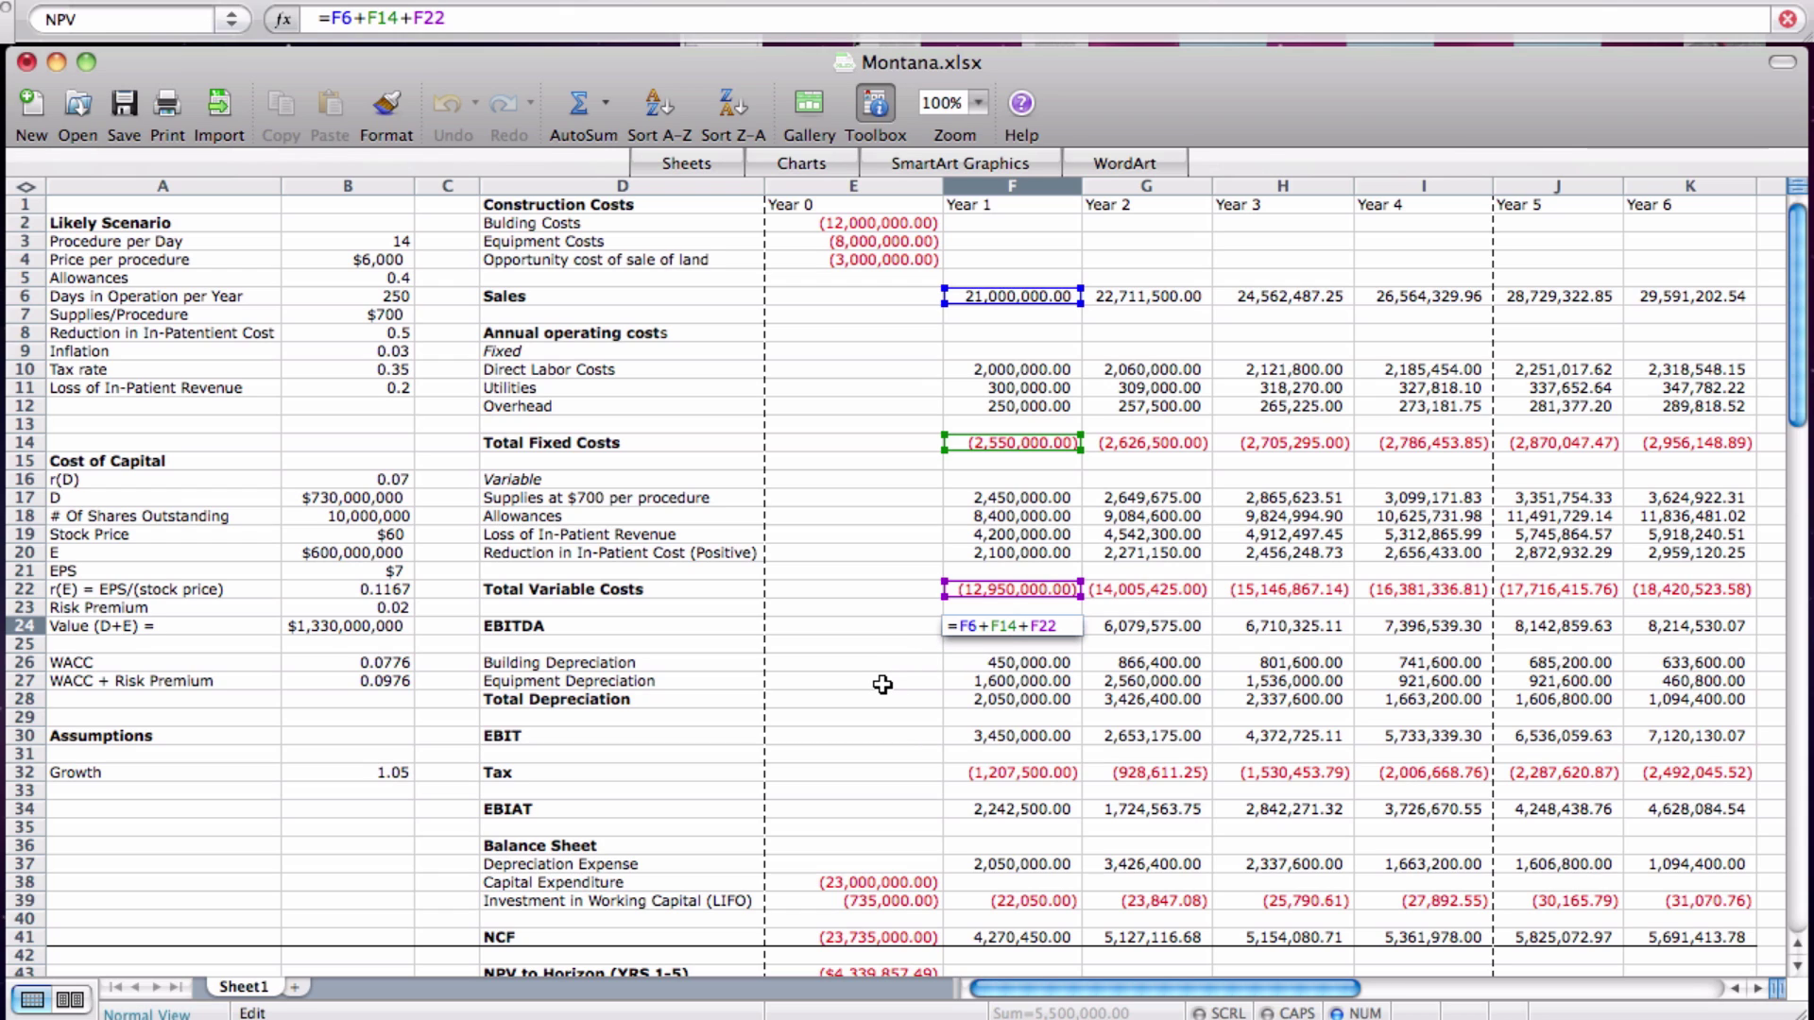
pyautogui.press('Return')
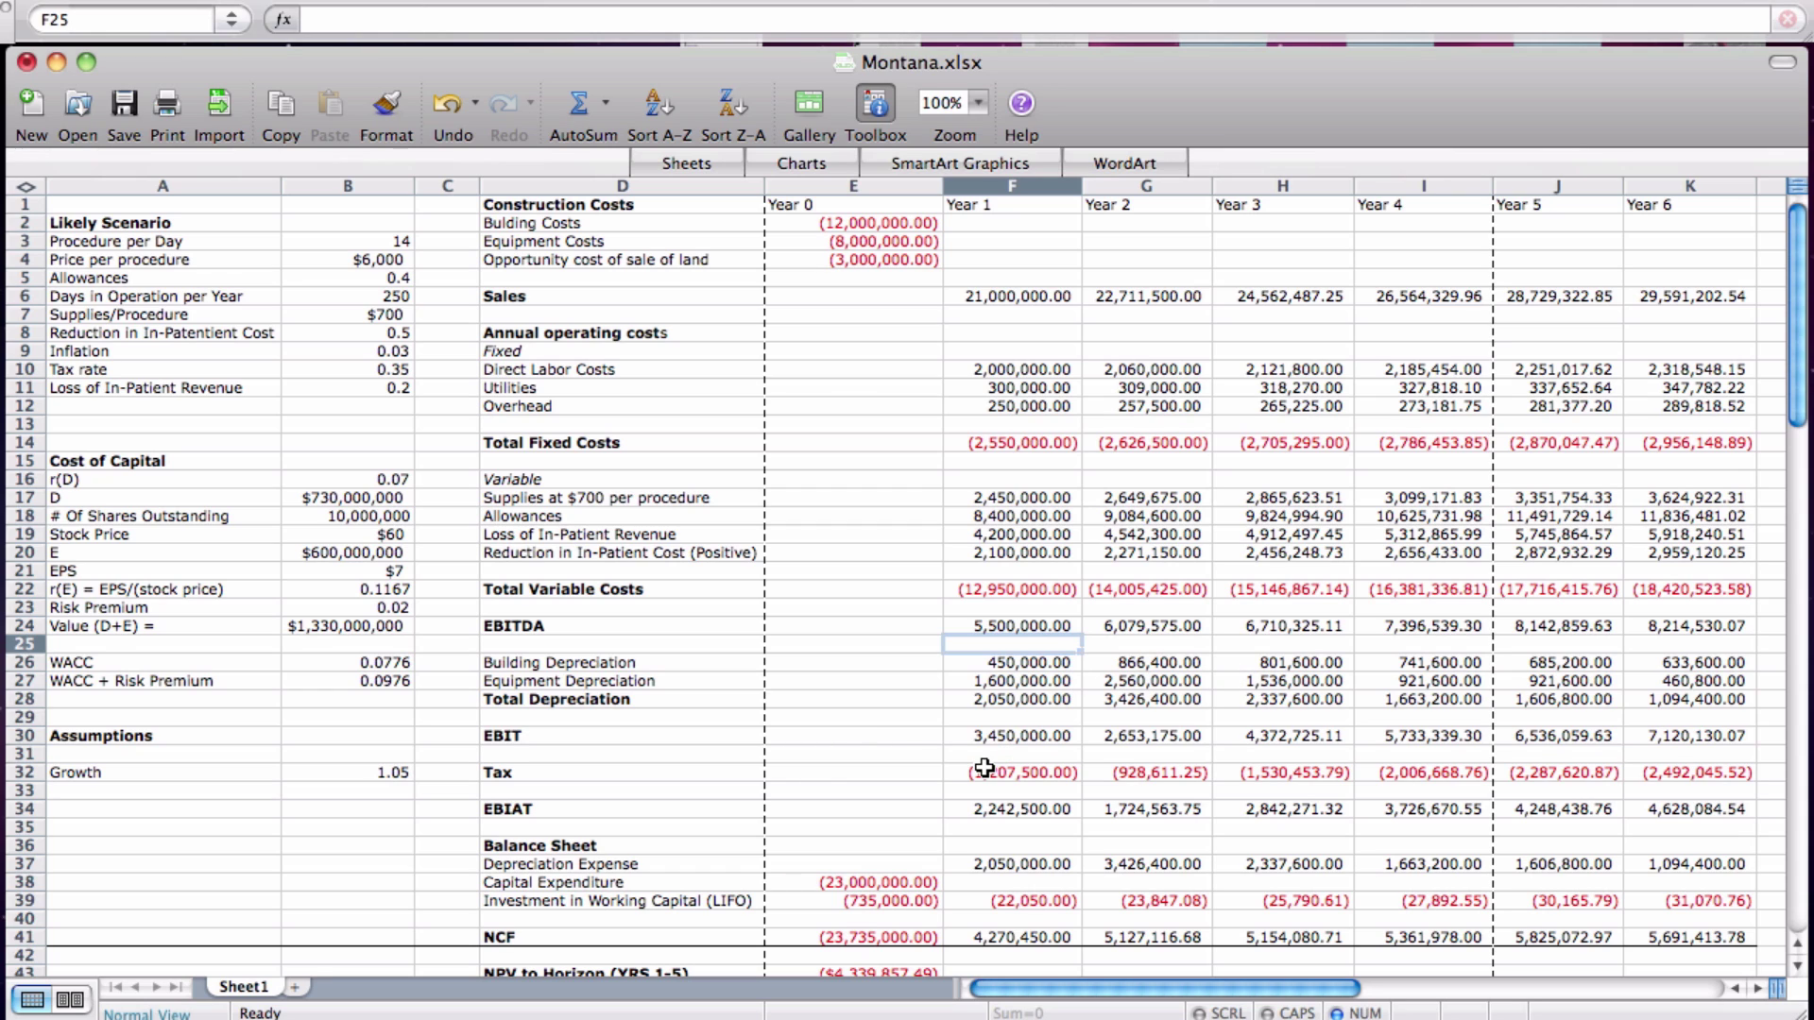
pyautogui.doubleClick(1043, 737)
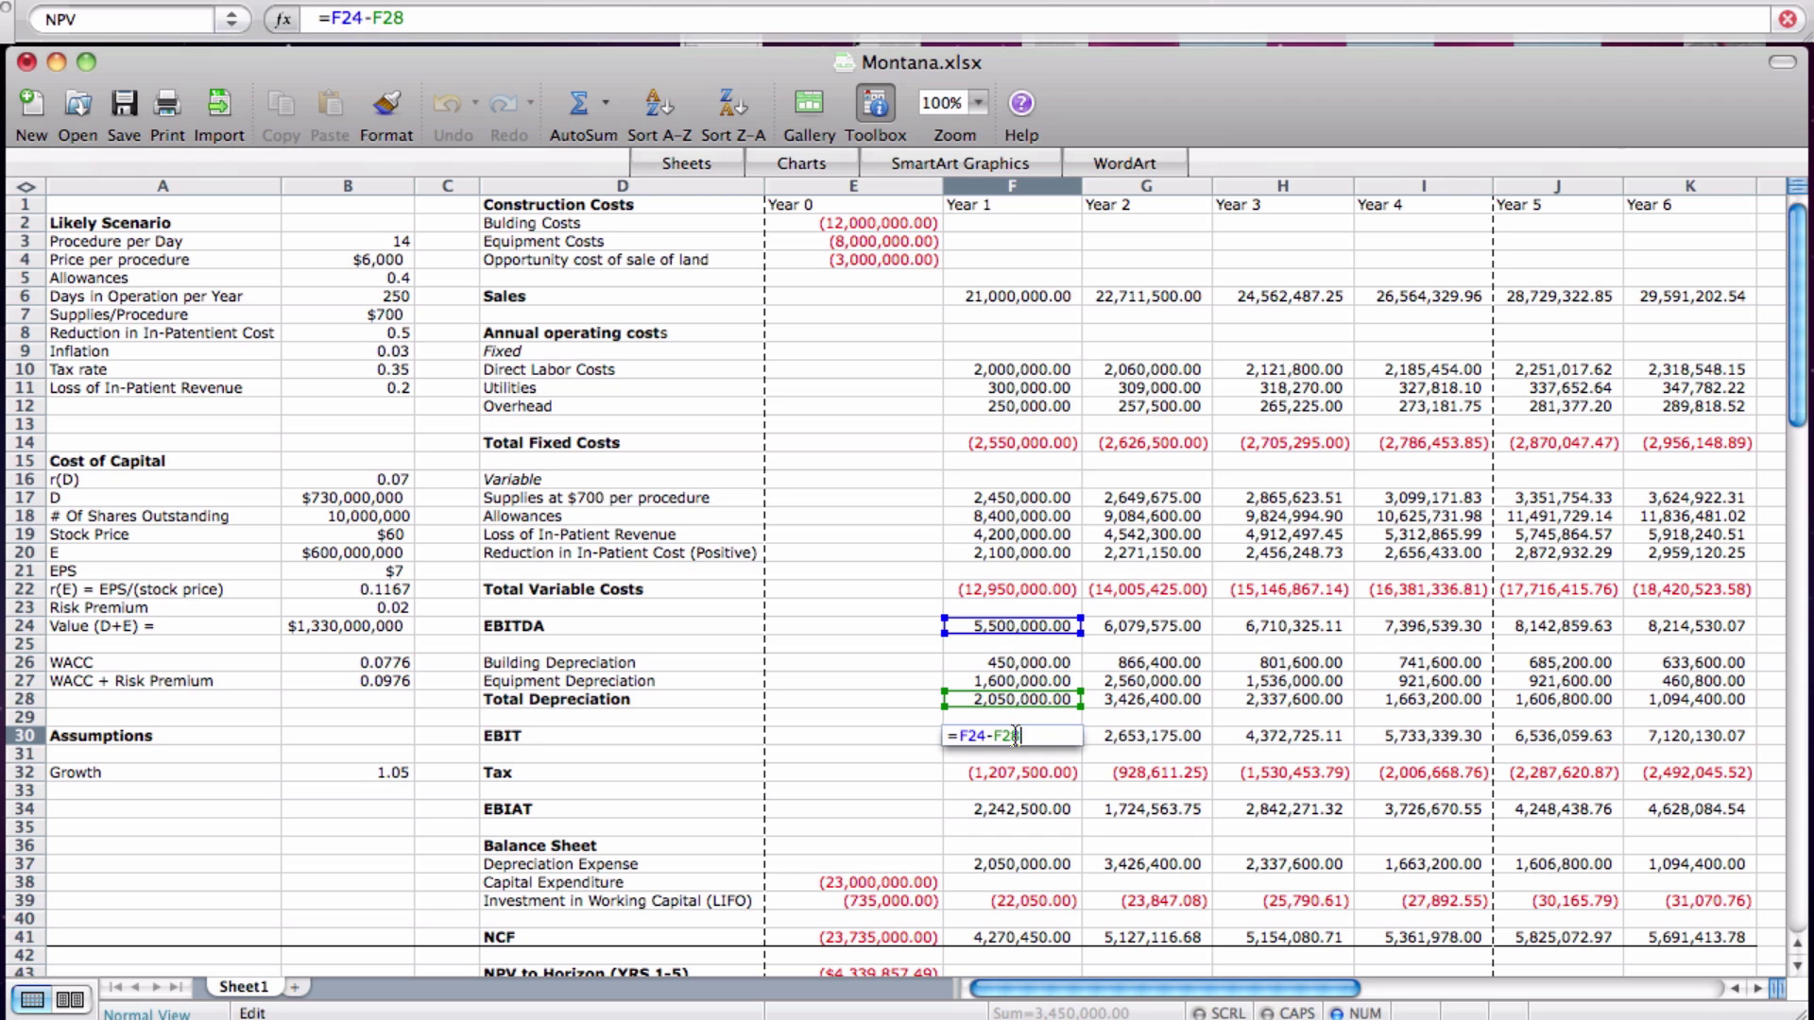
pyautogui.press('Return')
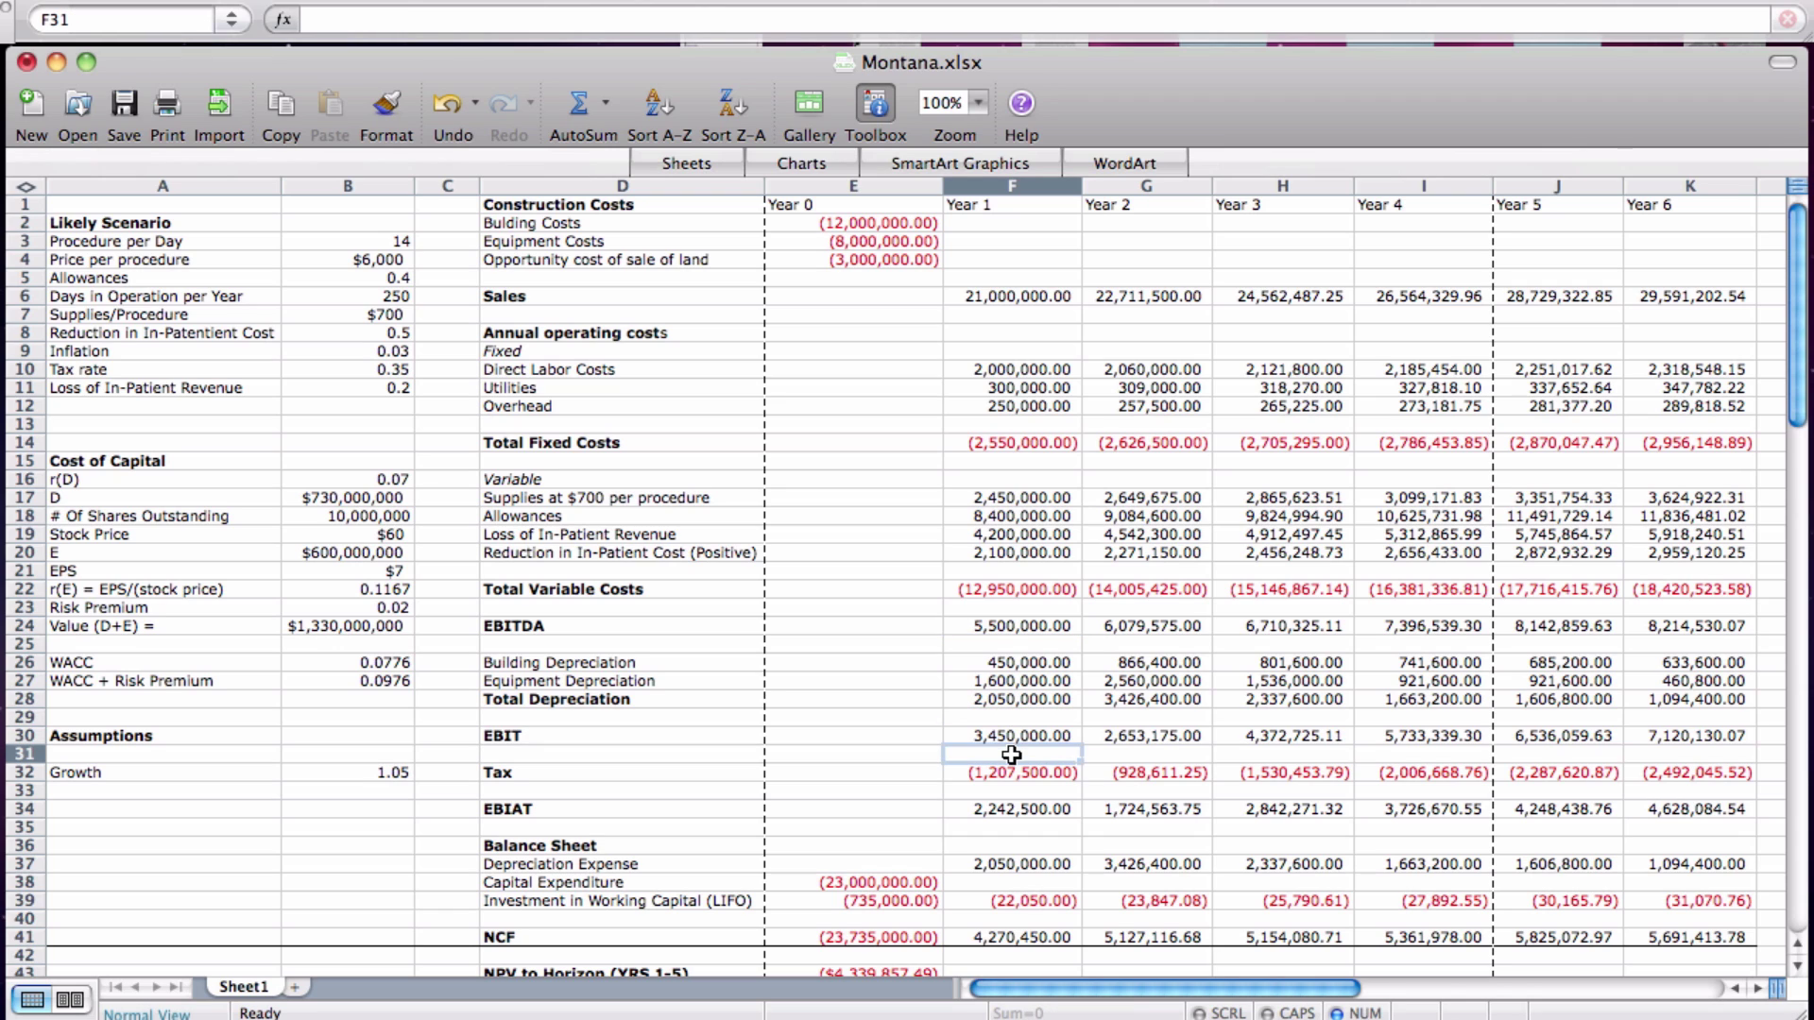
pyautogui.doubleClick(1010, 771)
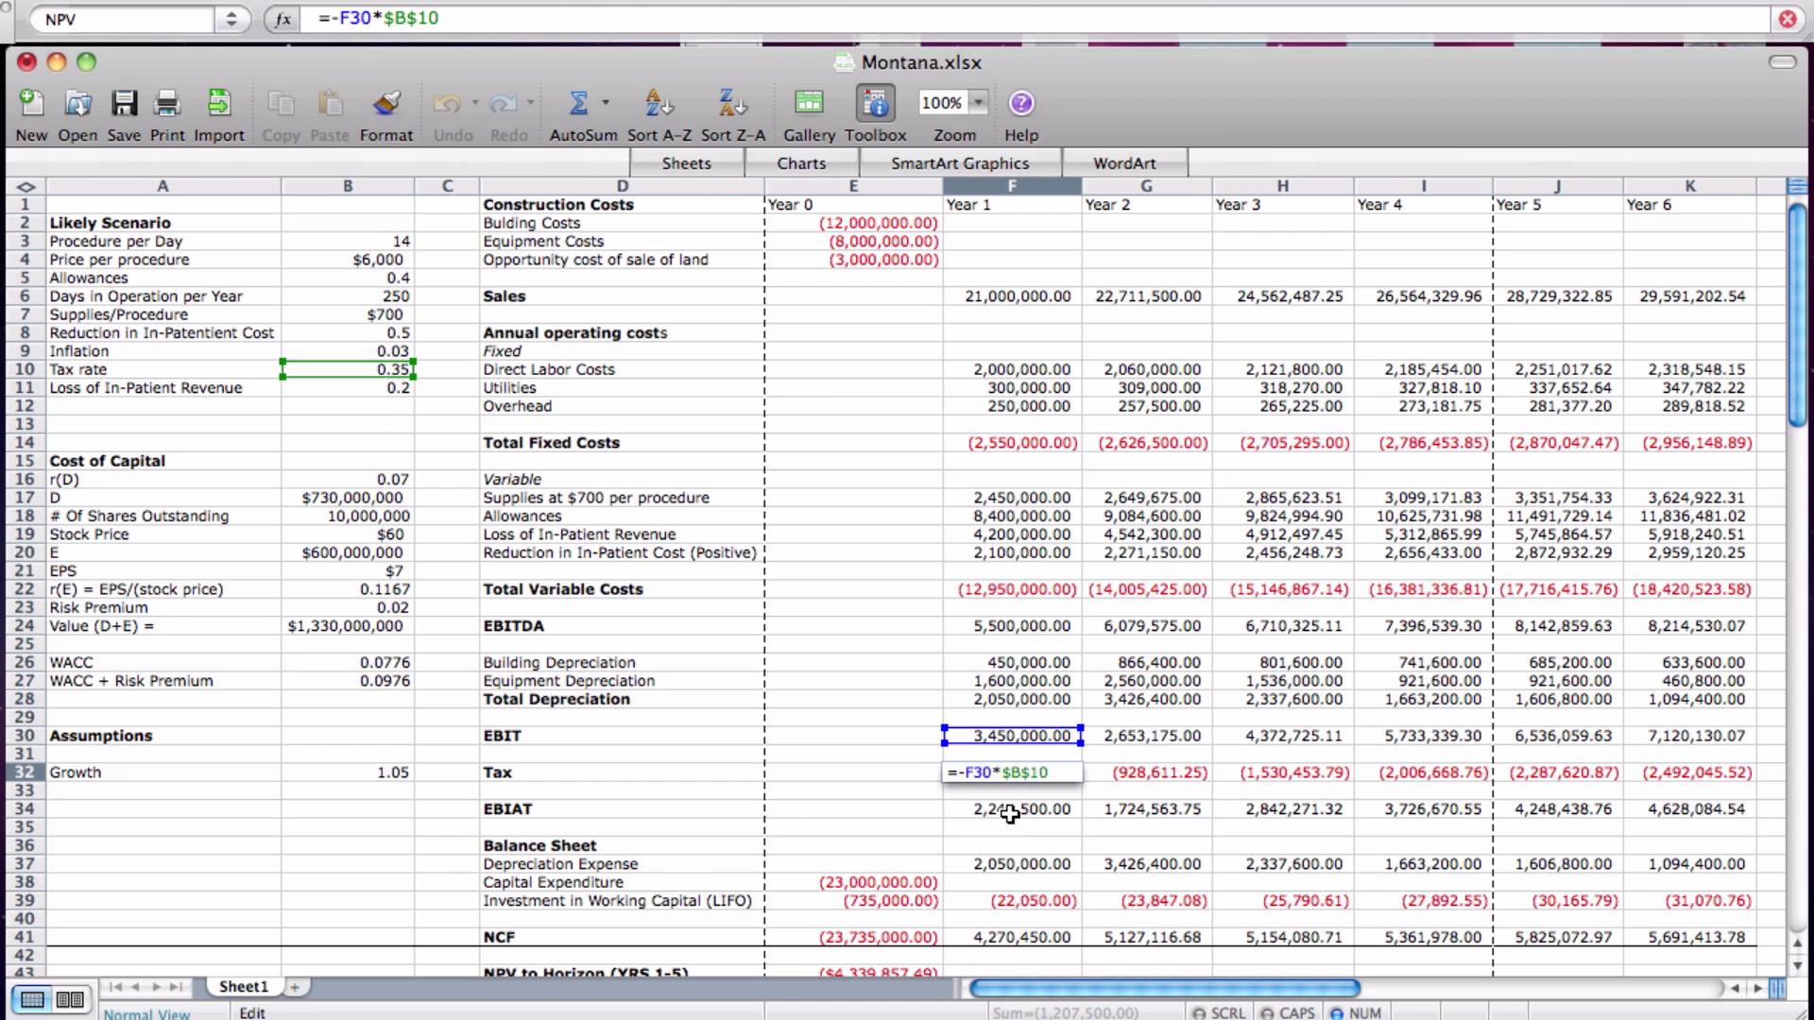
pyautogui.press('Return')
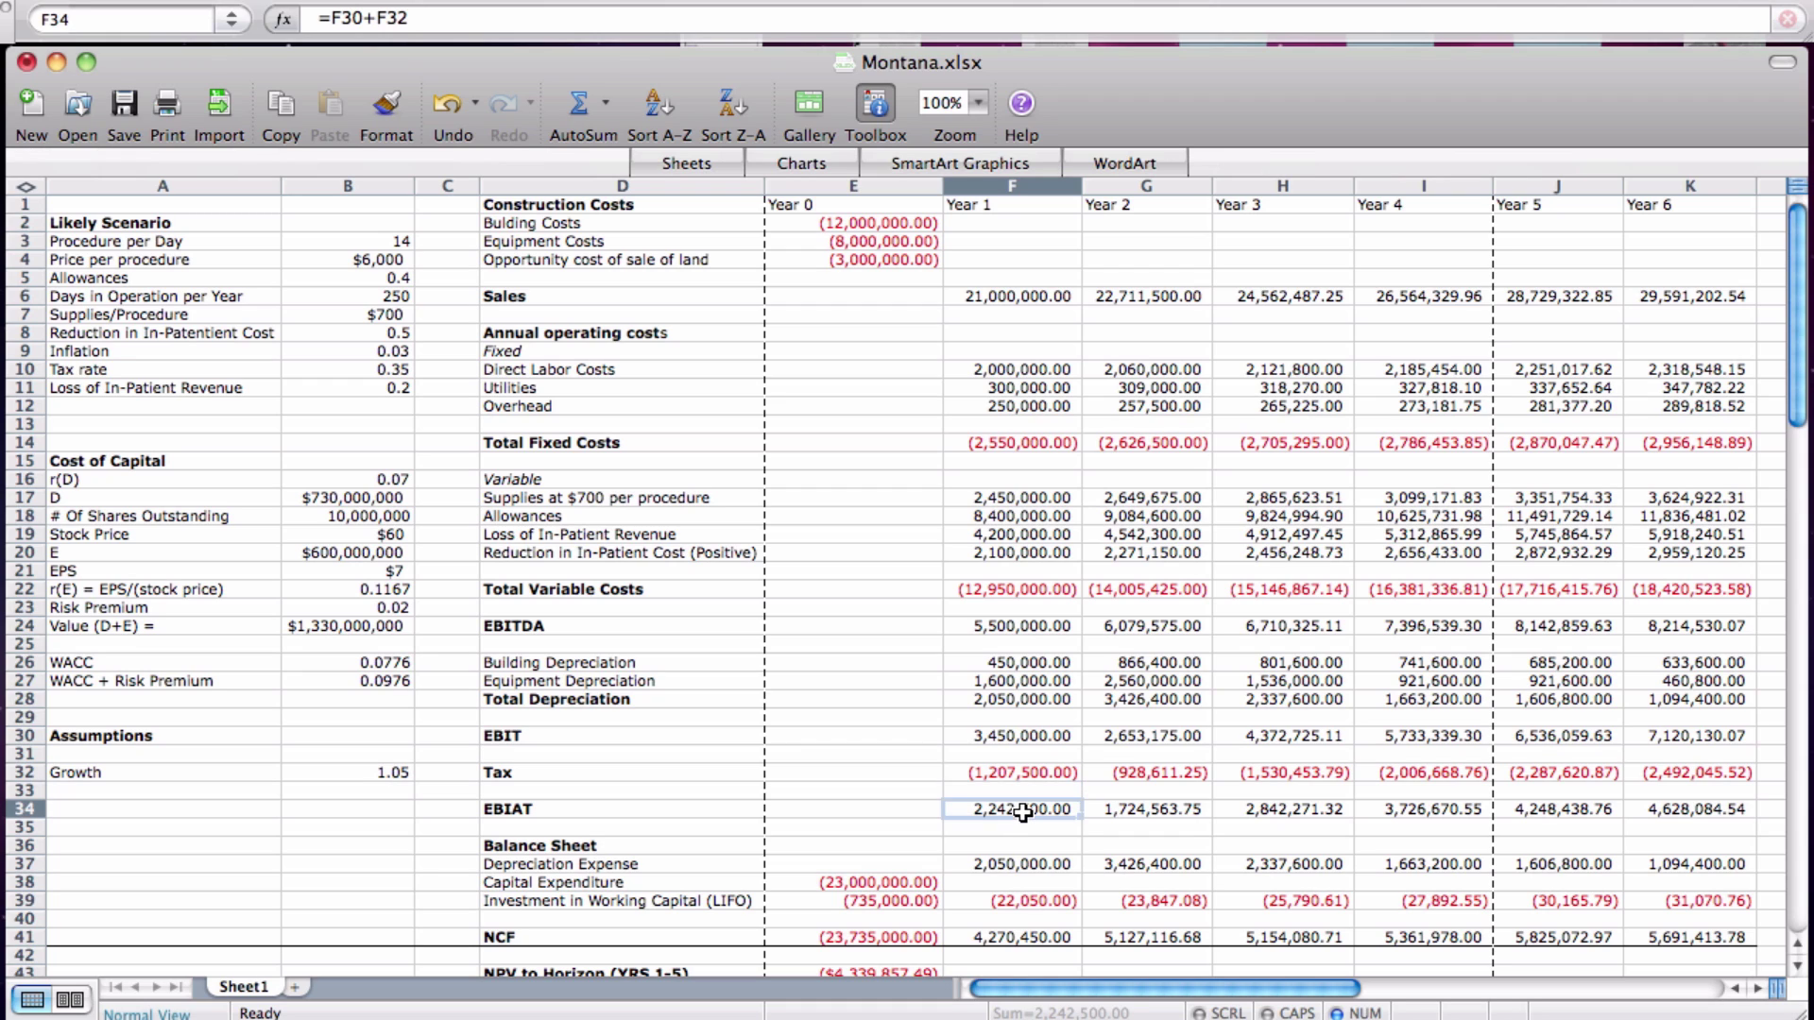
pyautogui.doubleClick(1021, 810)
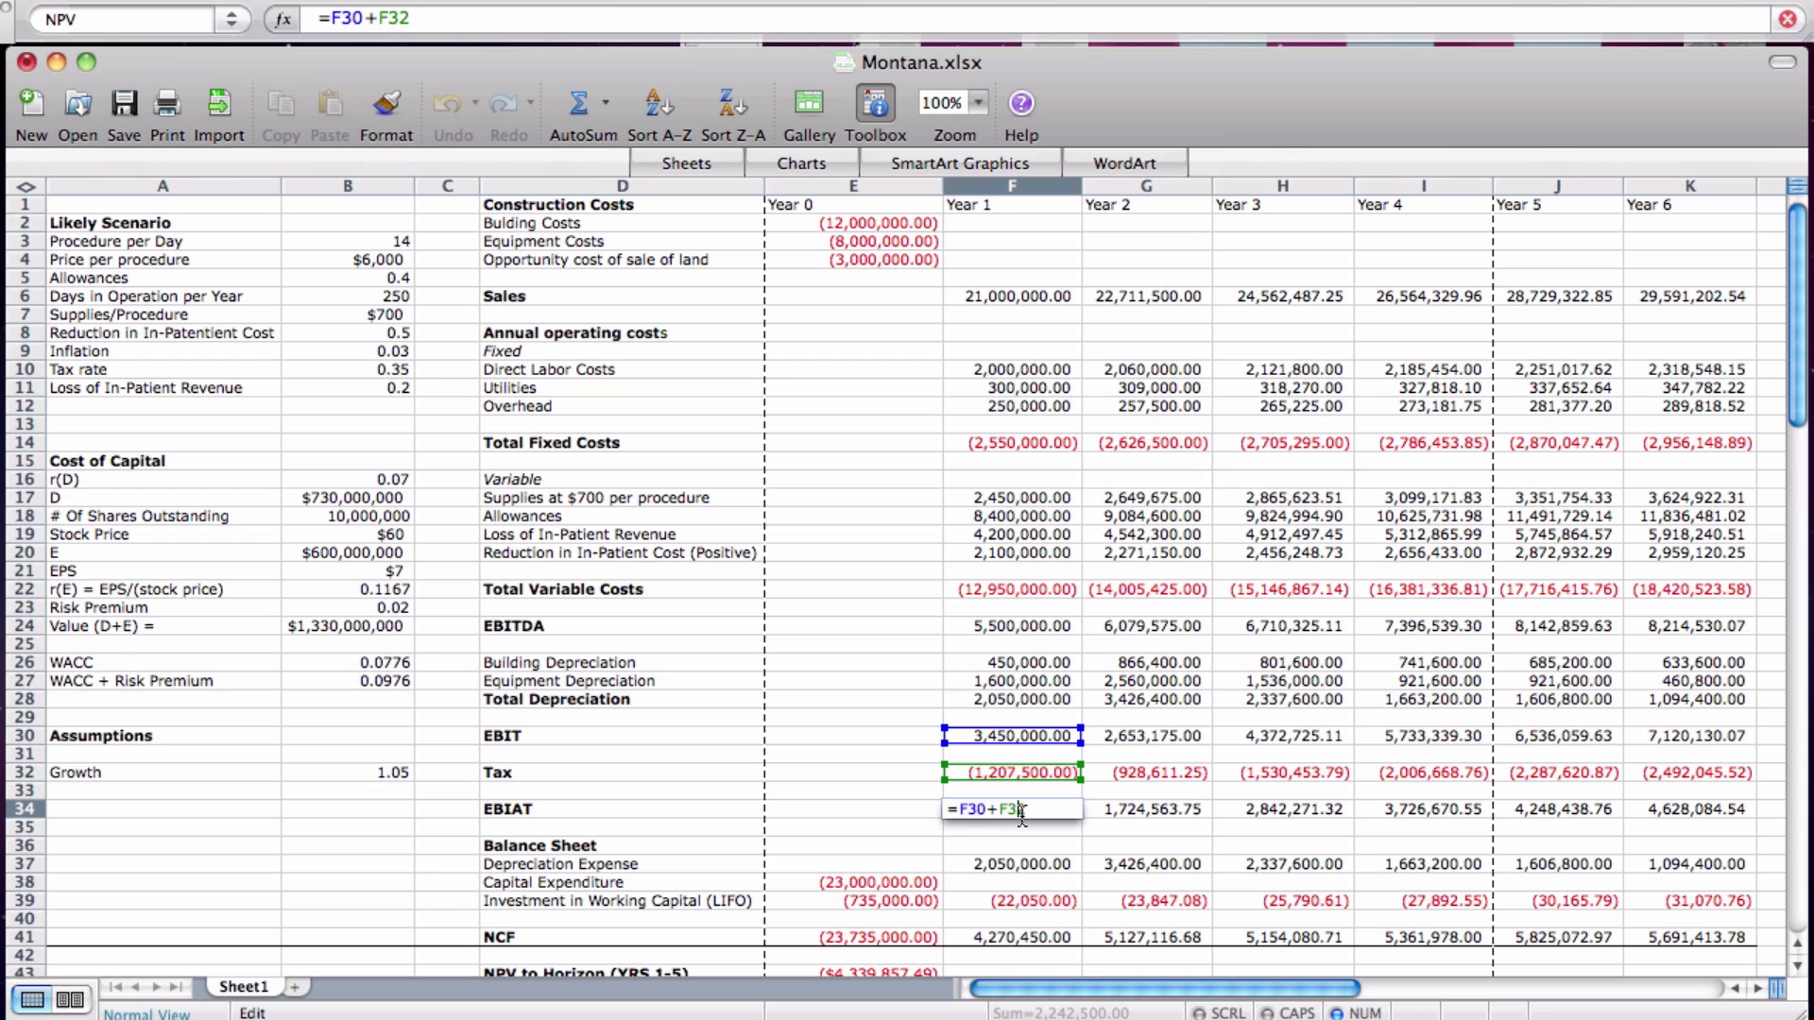
pyautogui.press('Return')
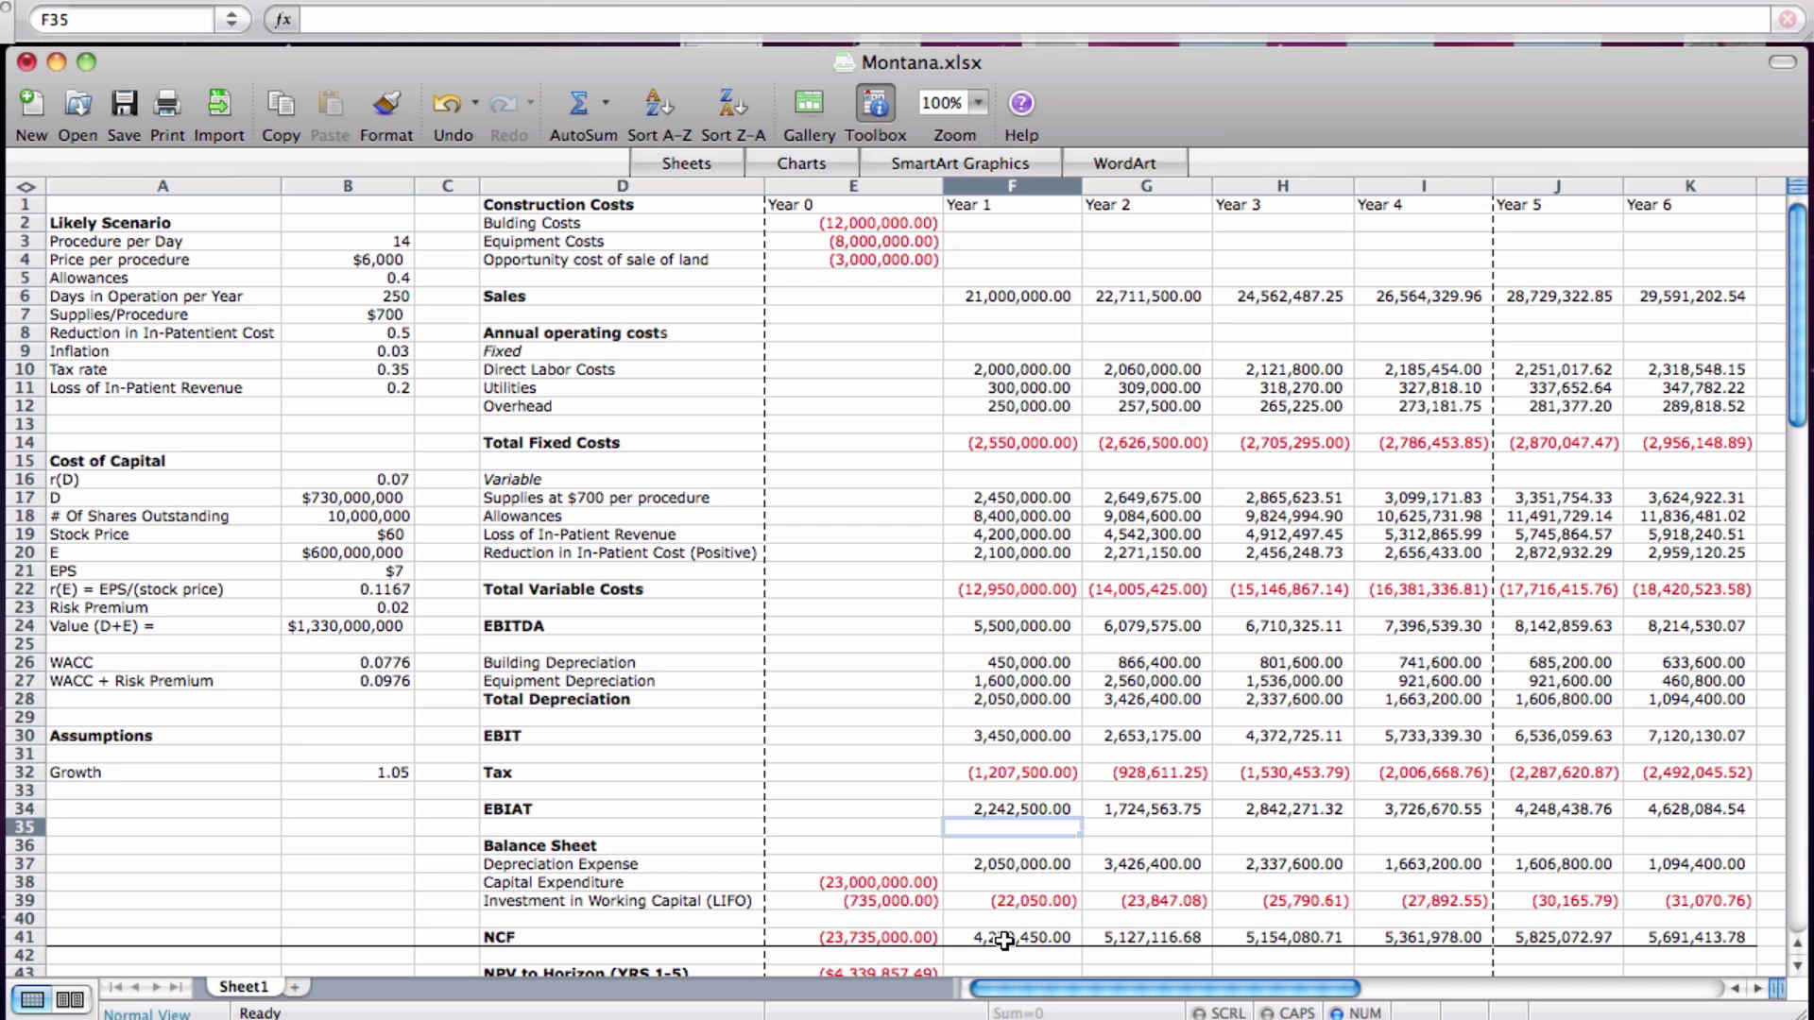
pyautogui.click(1004, 939)
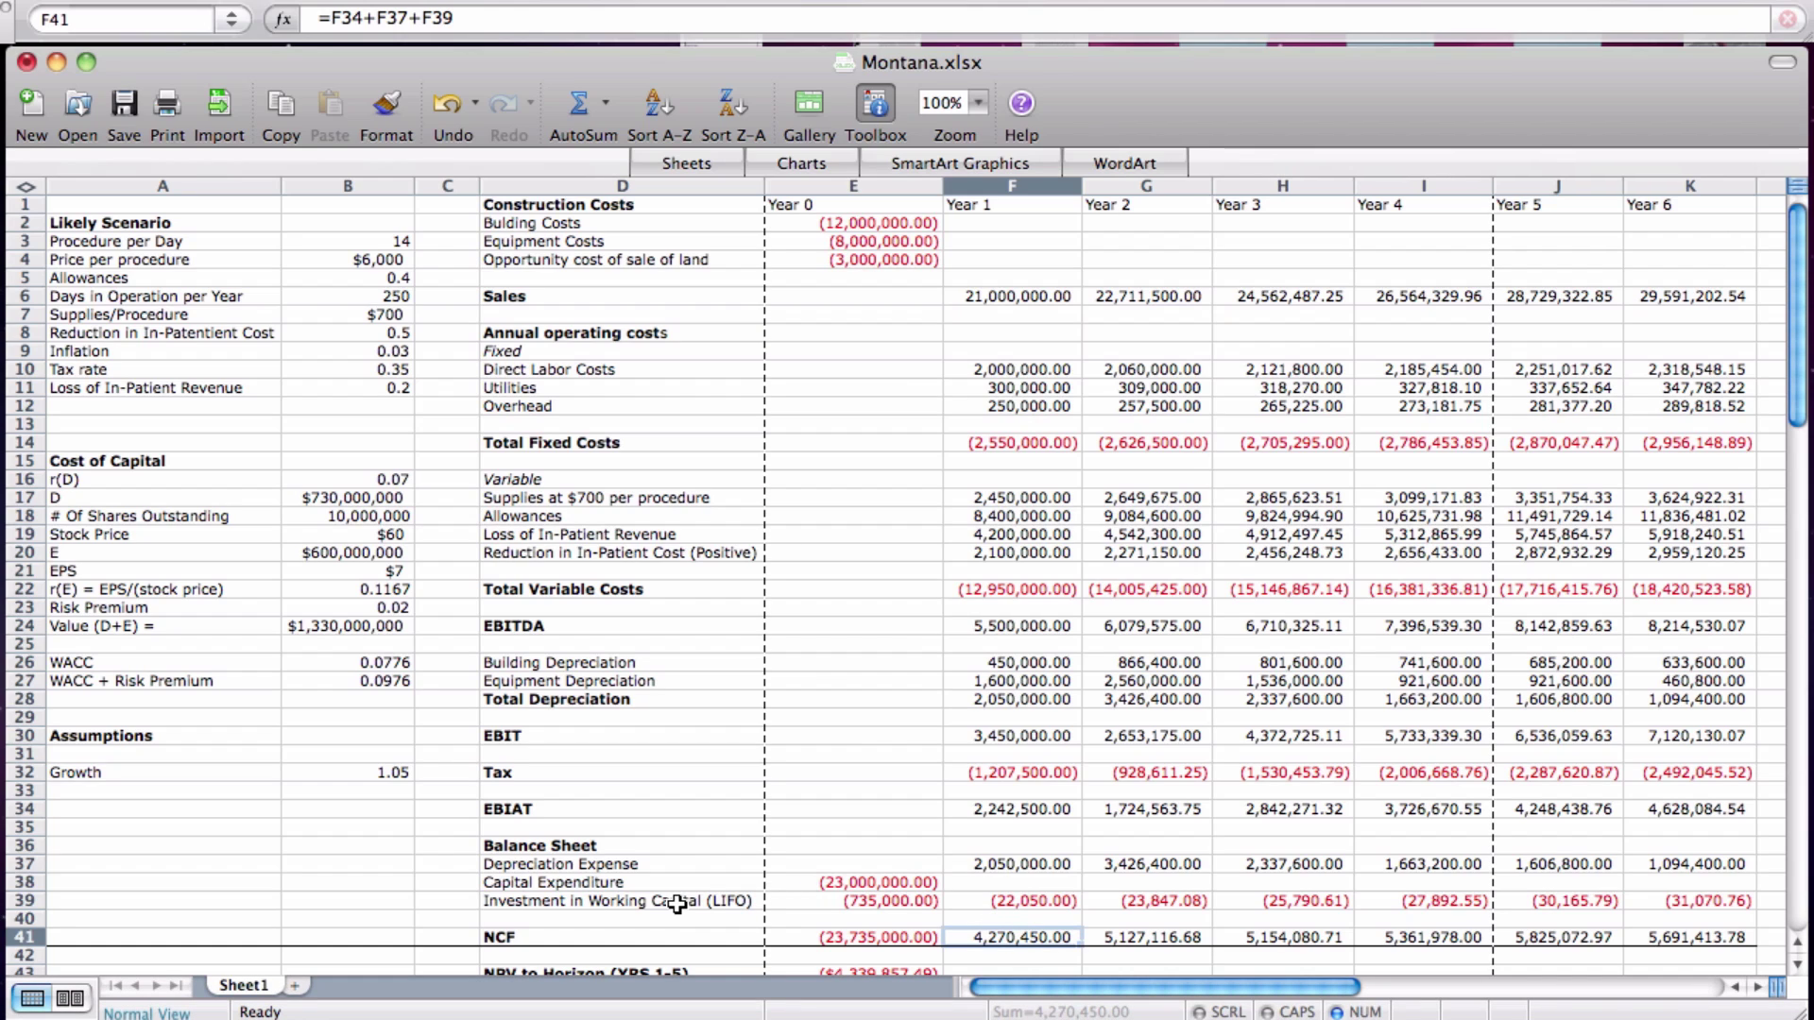
pyautogui.doubleClick(894, 903)
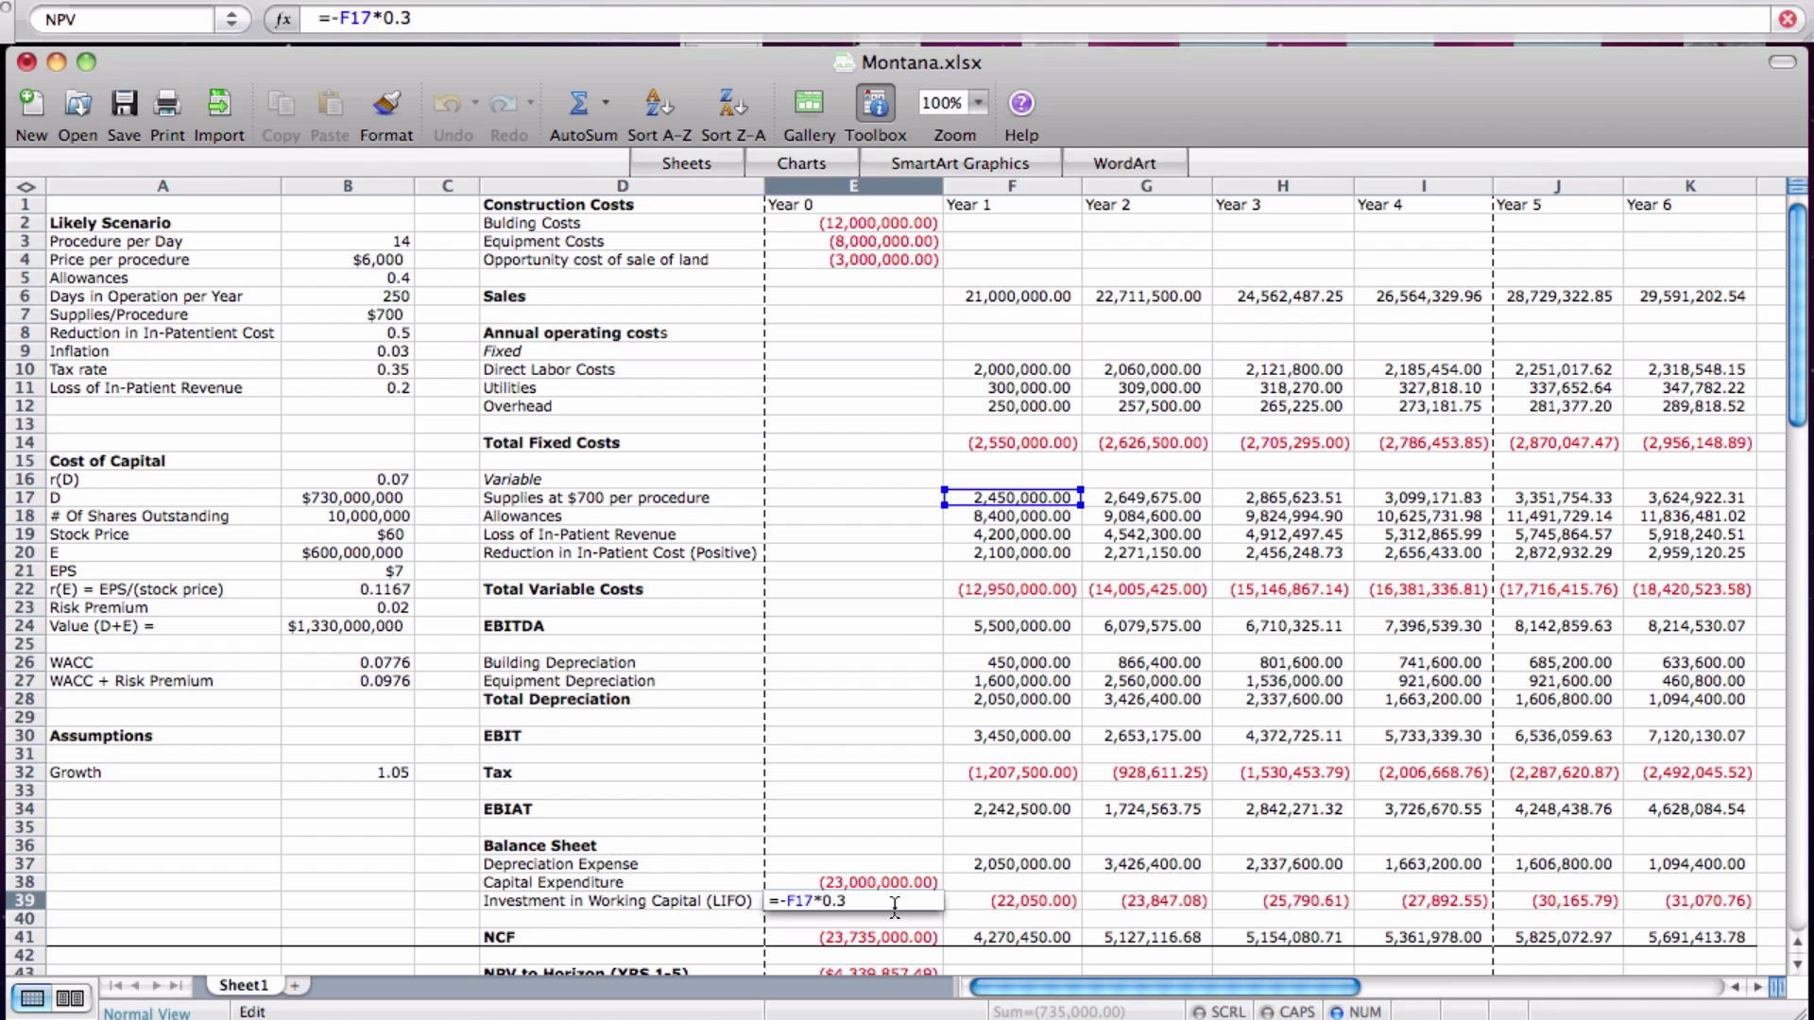
pyautogui.press('Return')
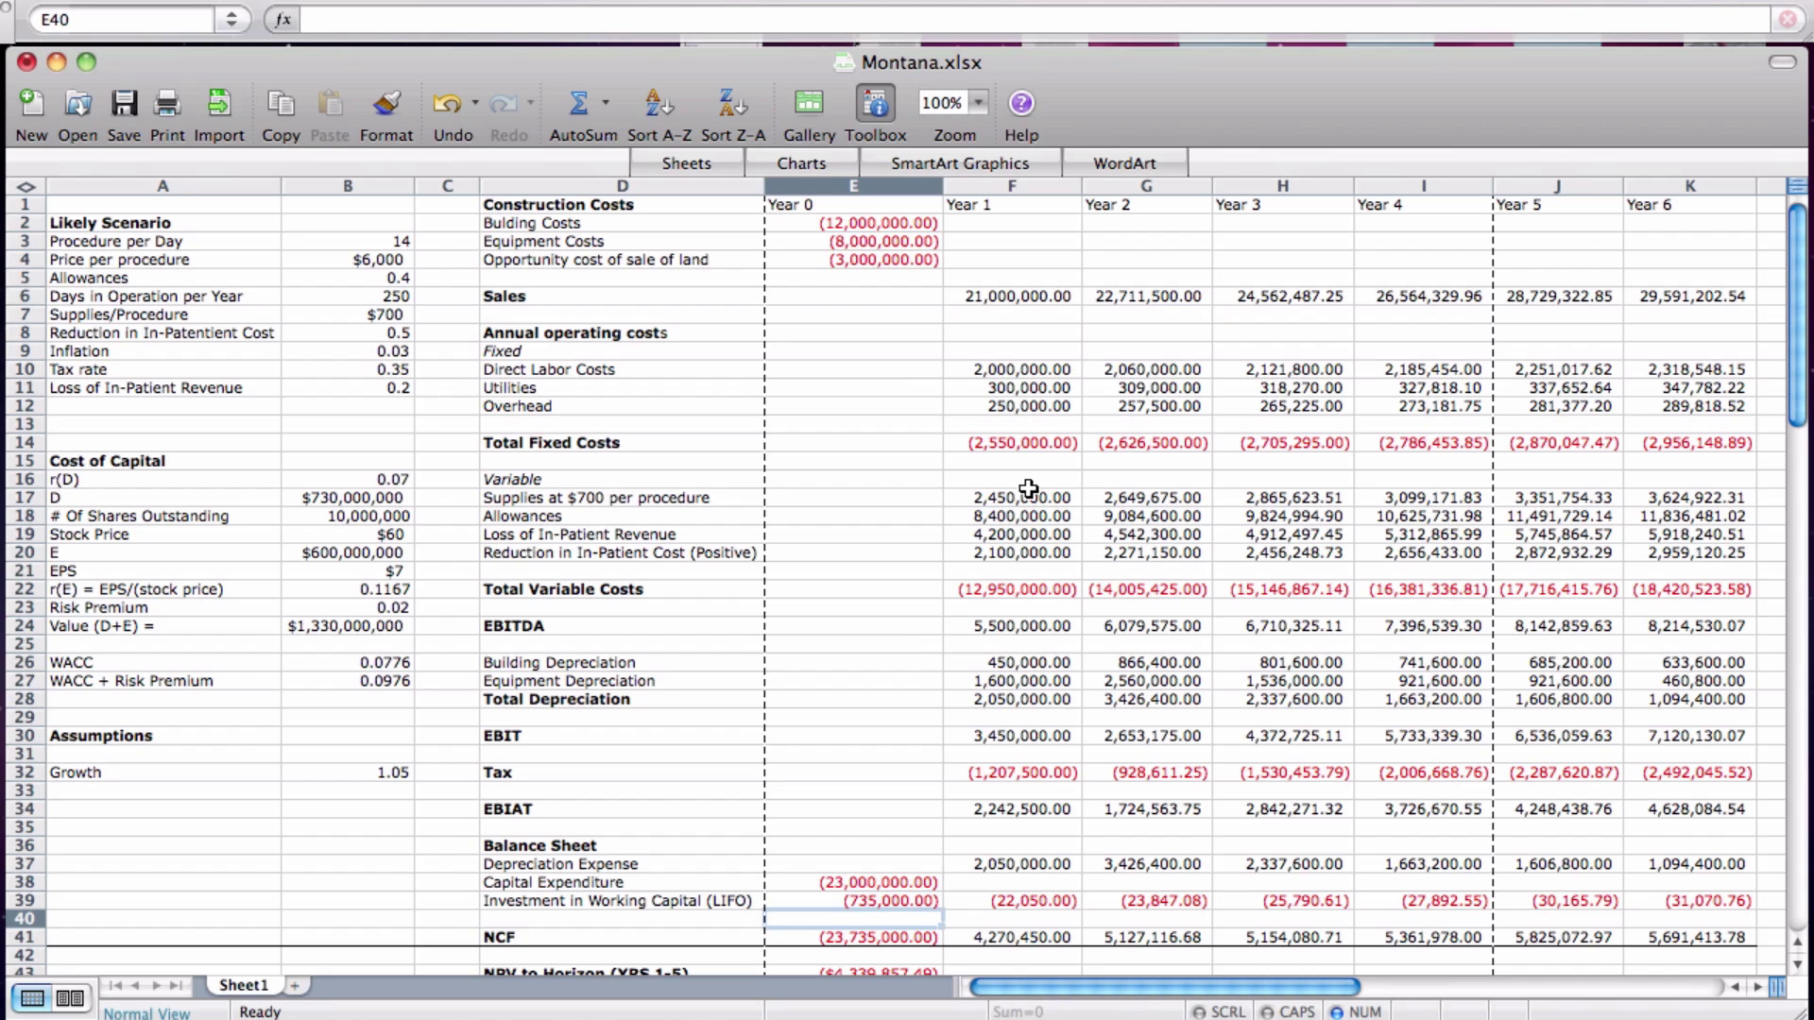
pyautogui.doubleClick(1024, 496)
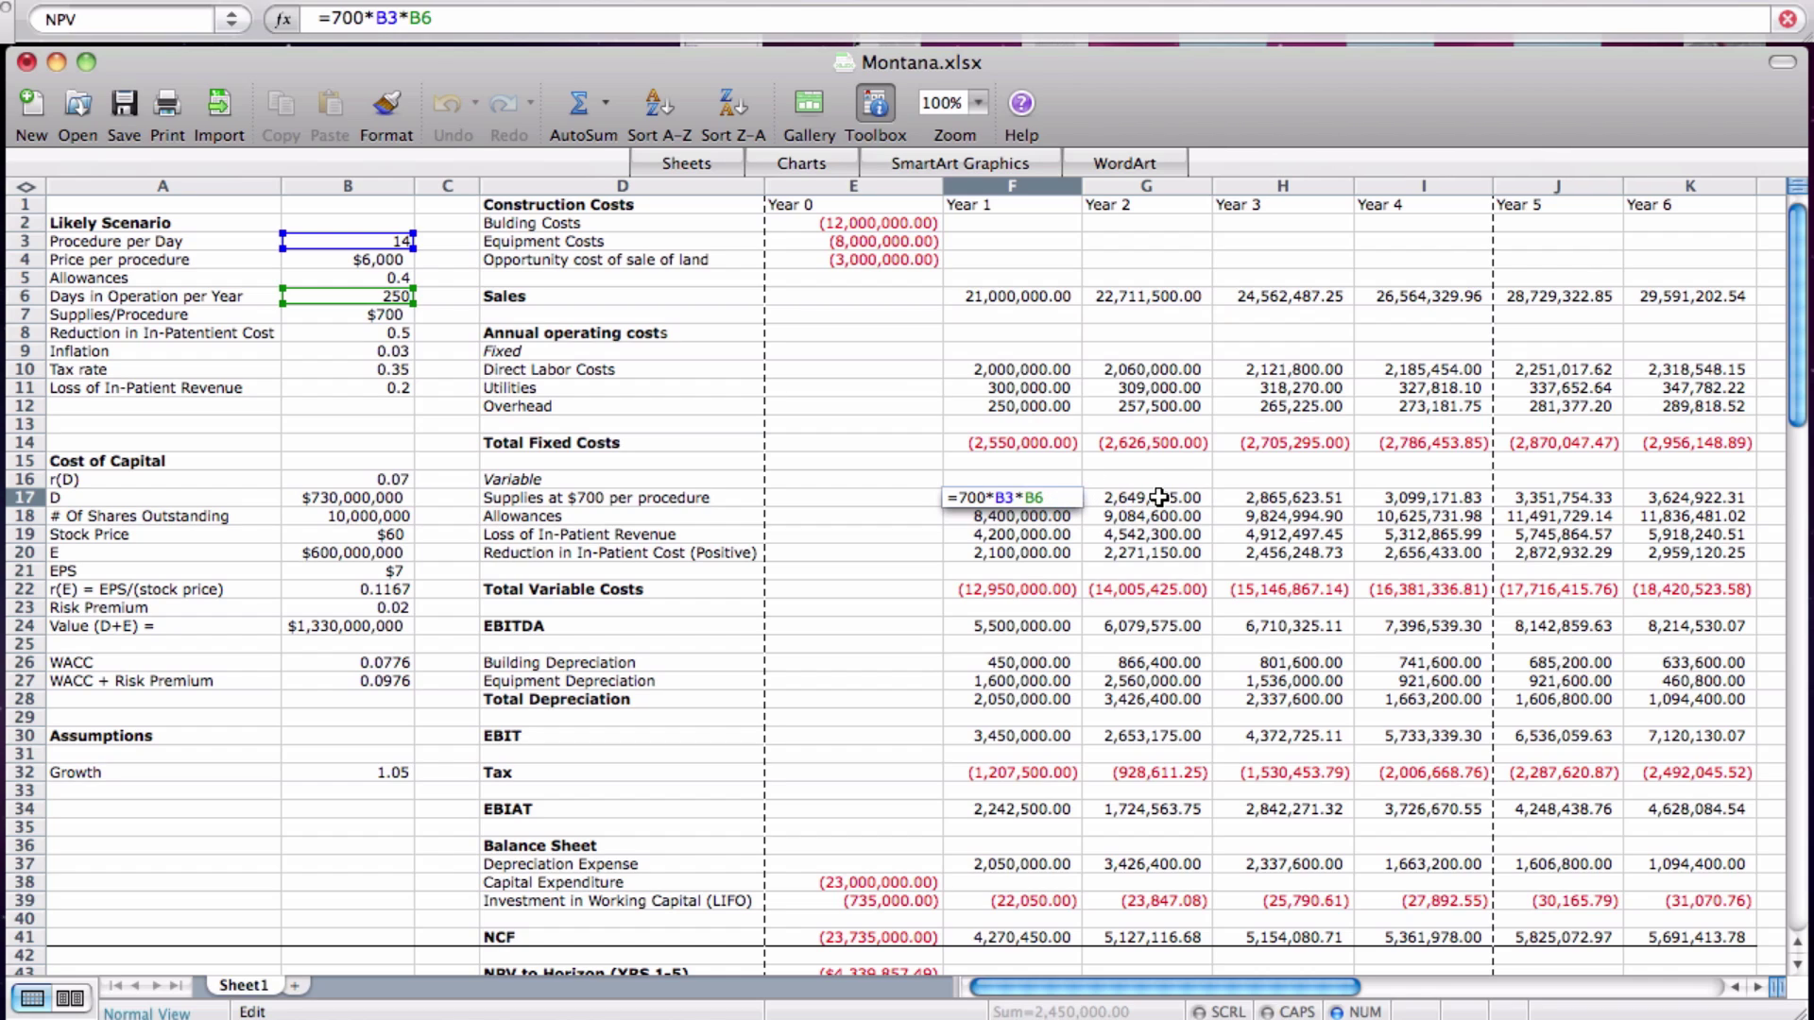
pyautogui.press('Return')
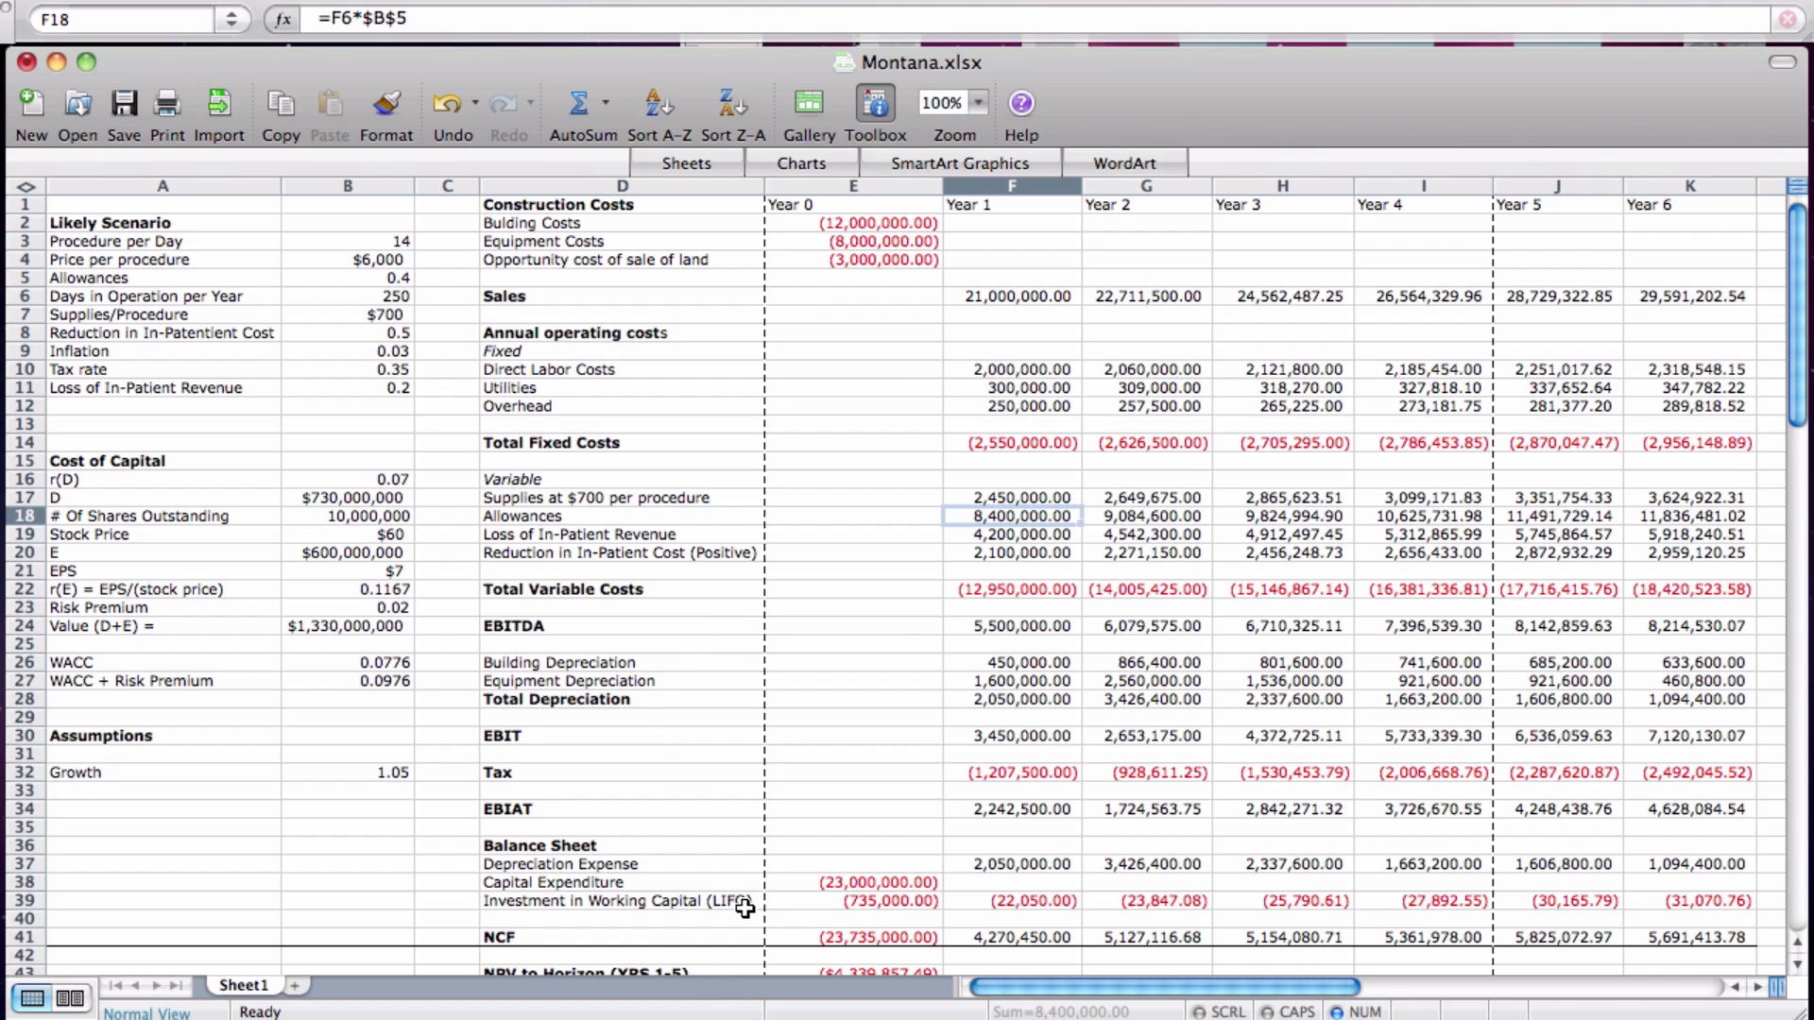
pyautogui.click(1011, 909)
pyautogui.doubleClick(1013, 903)
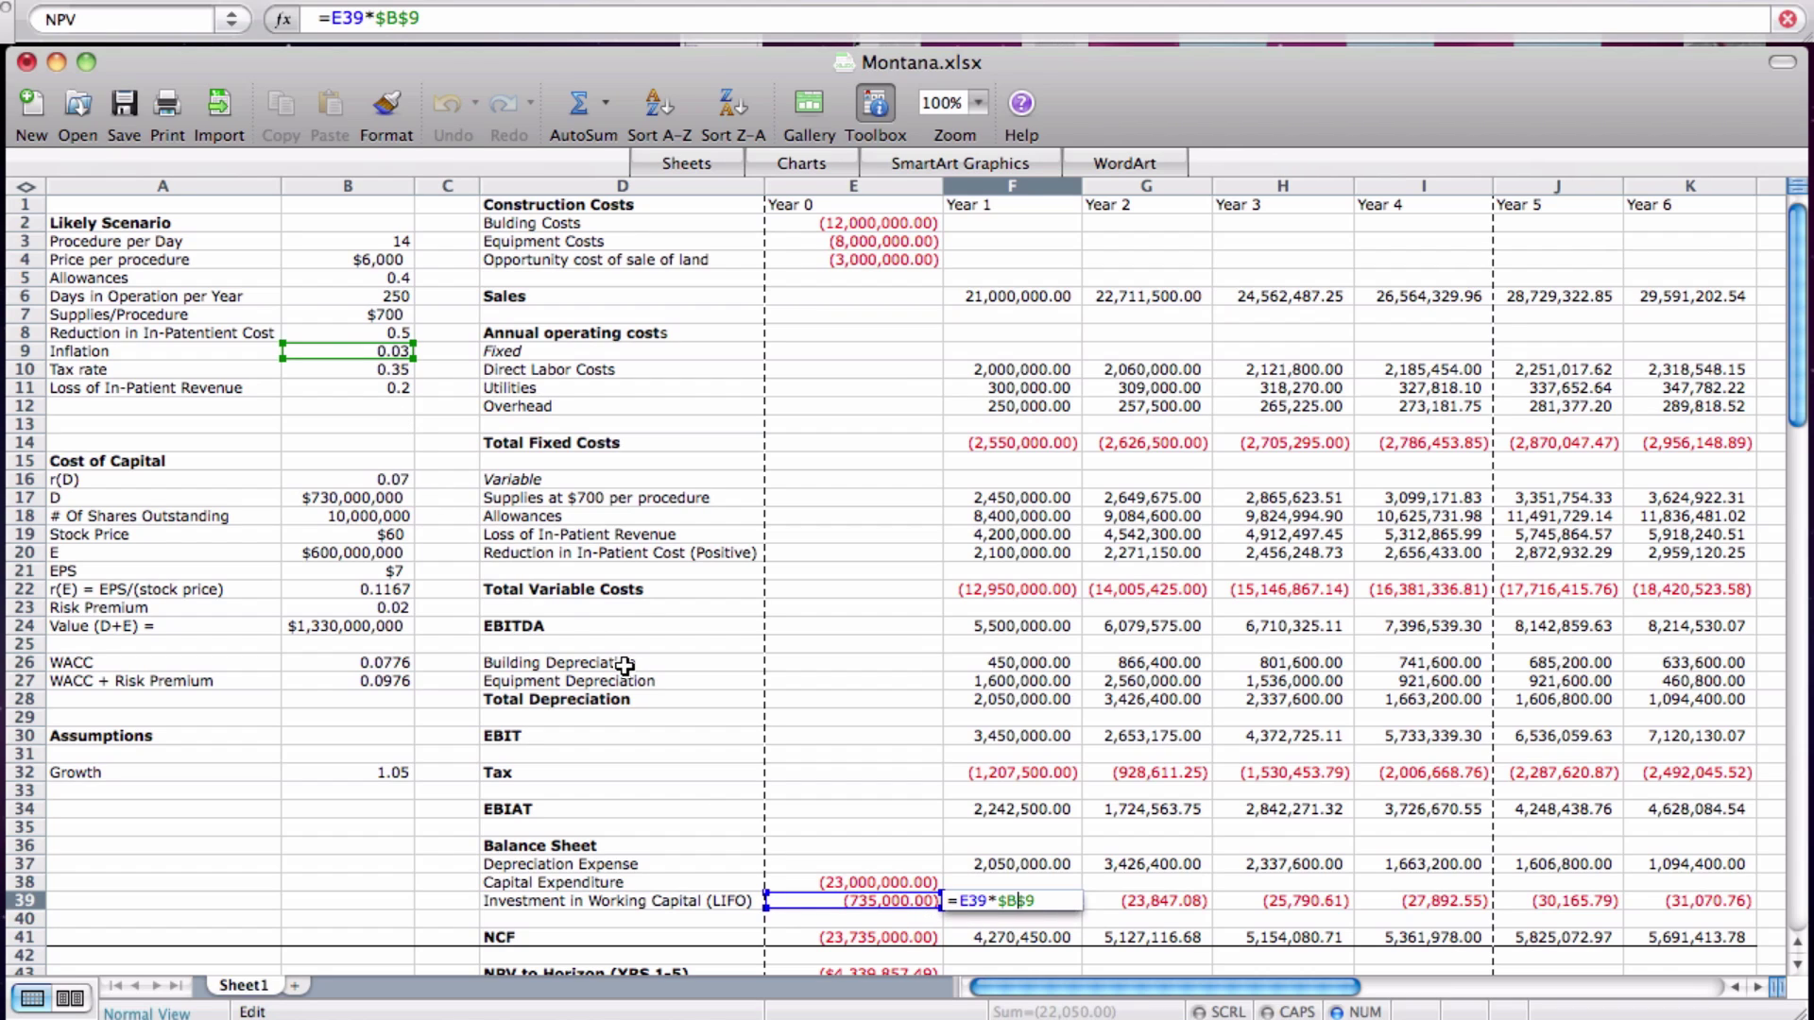
pyautogui.press('Return')
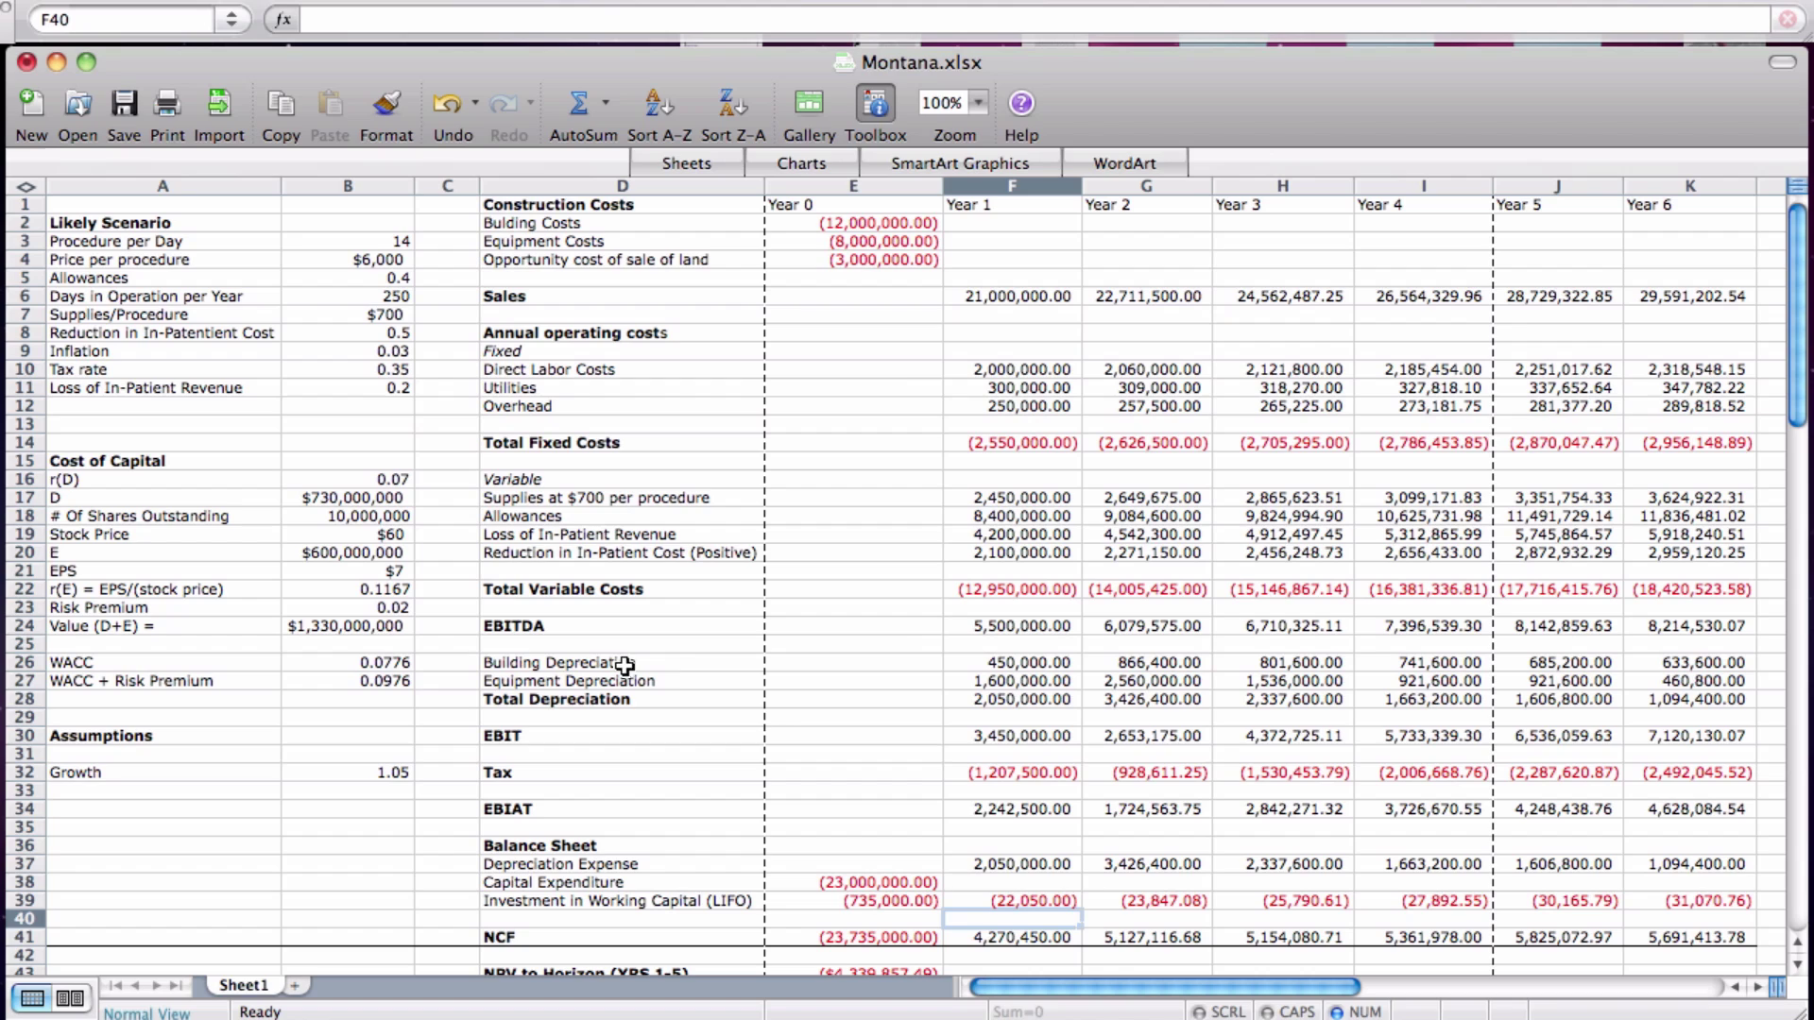
pyautogui.click(1133, 909)
pyautogui.doubleClick(1134, 902)
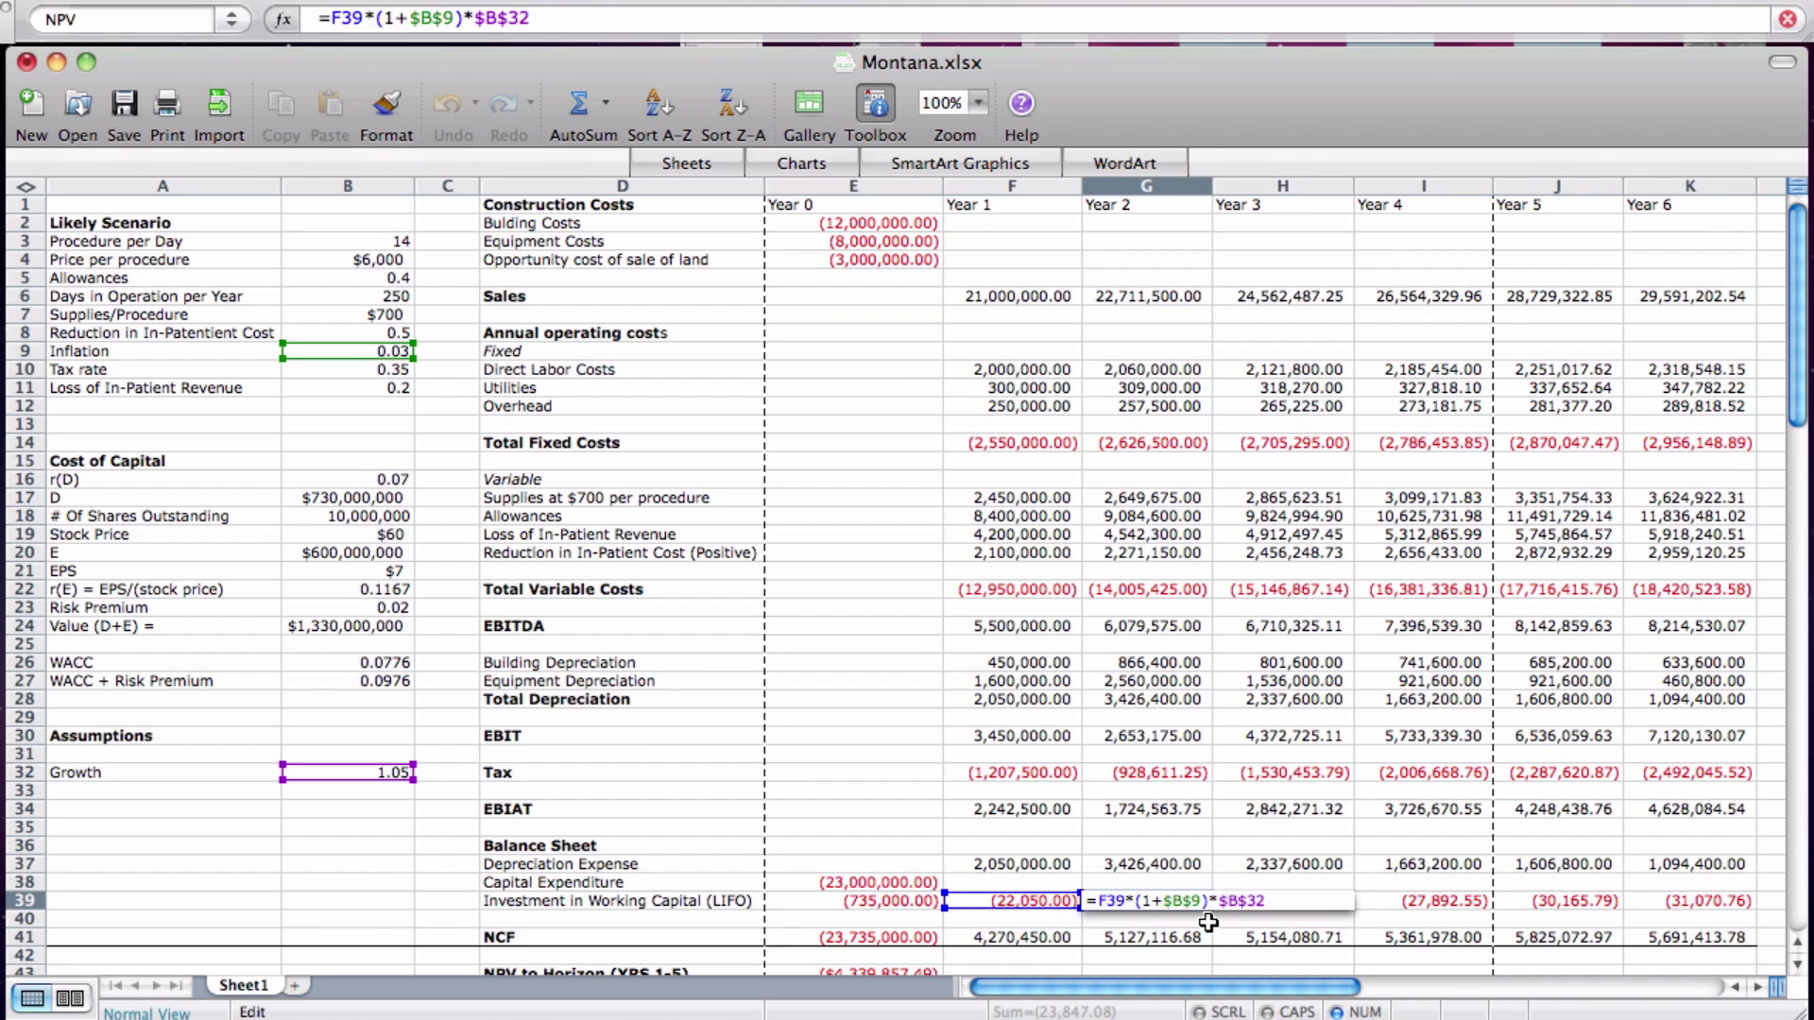
pyautogui.press('Return')
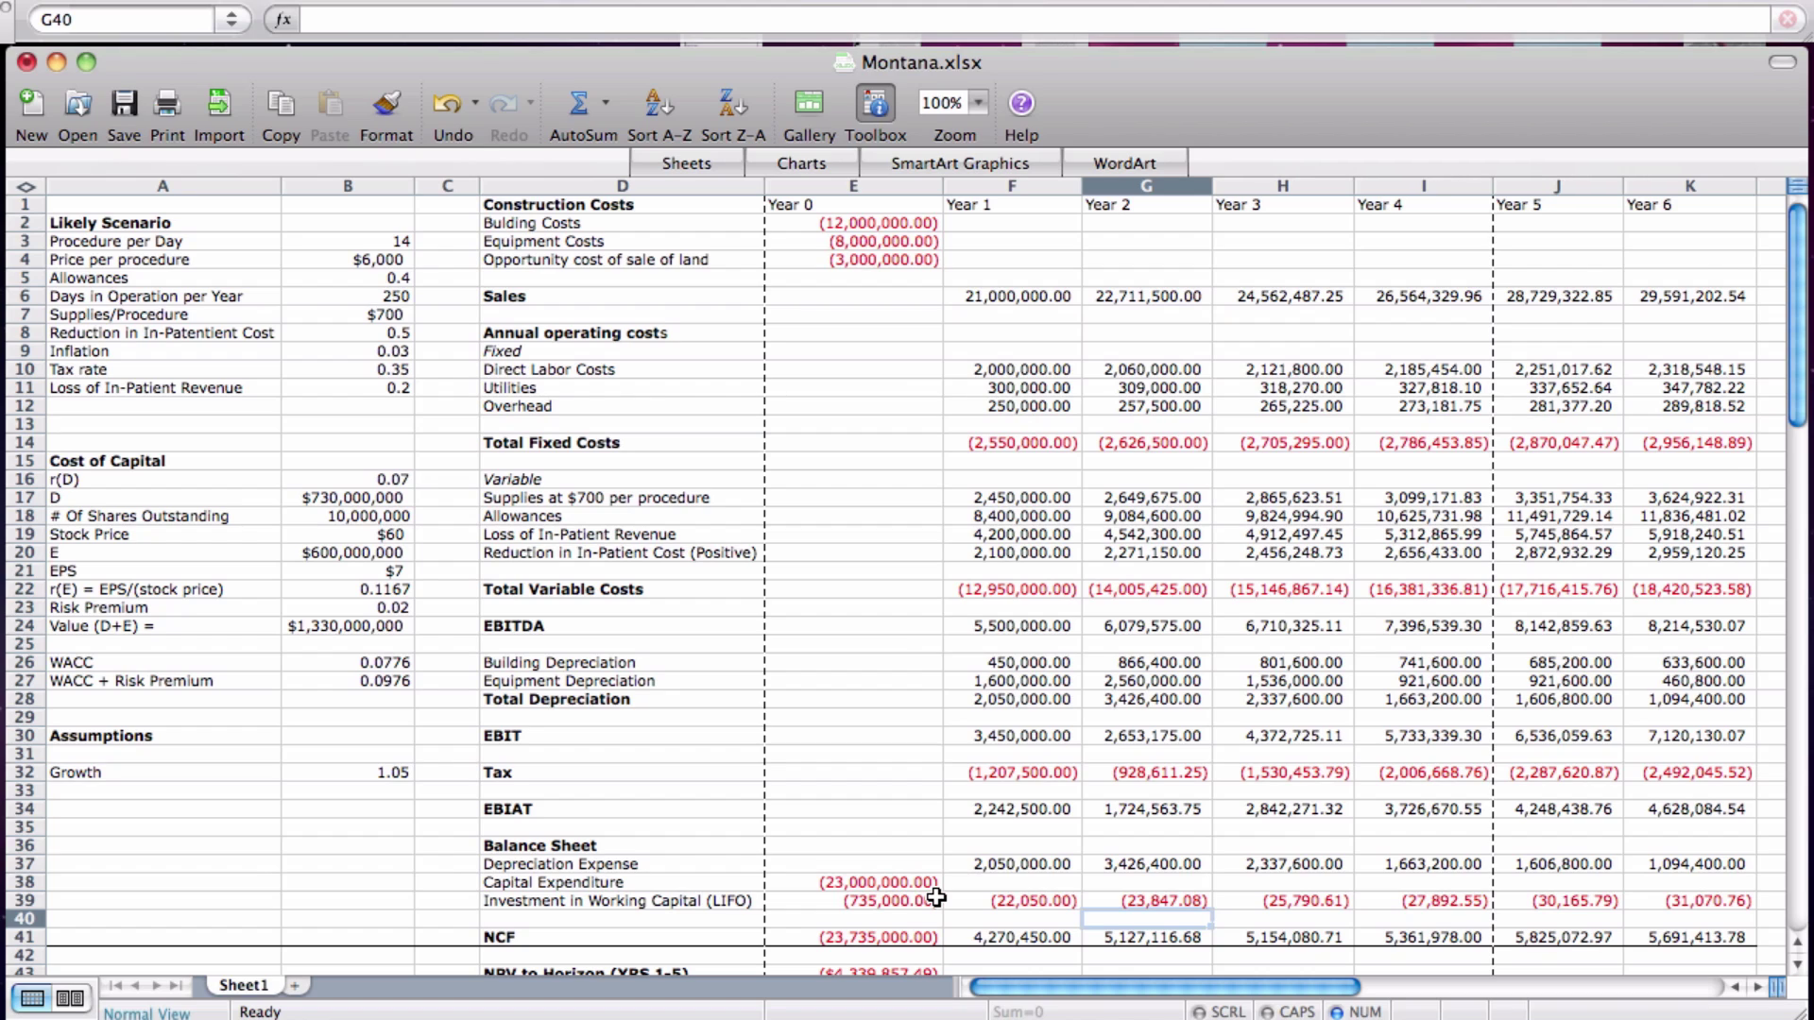
pyautogui.scroll(-1, 935, 897)
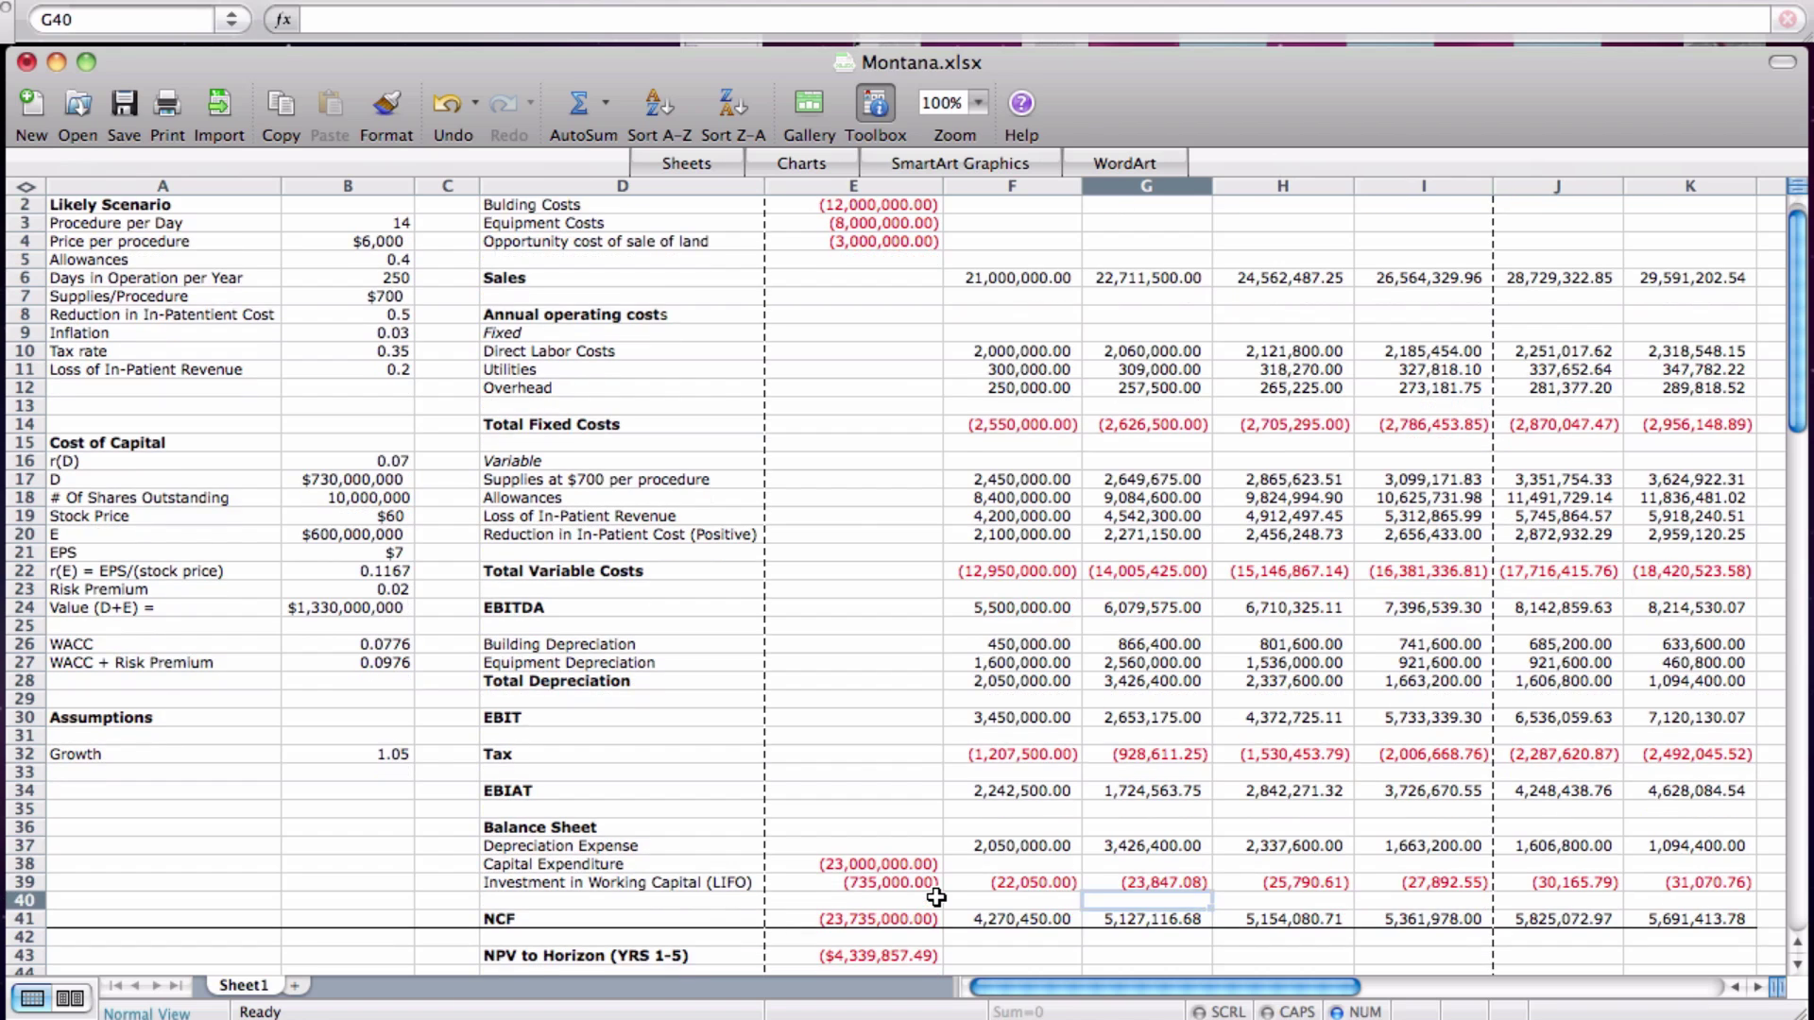
pyautogui.scroll(-3, 936, 898)
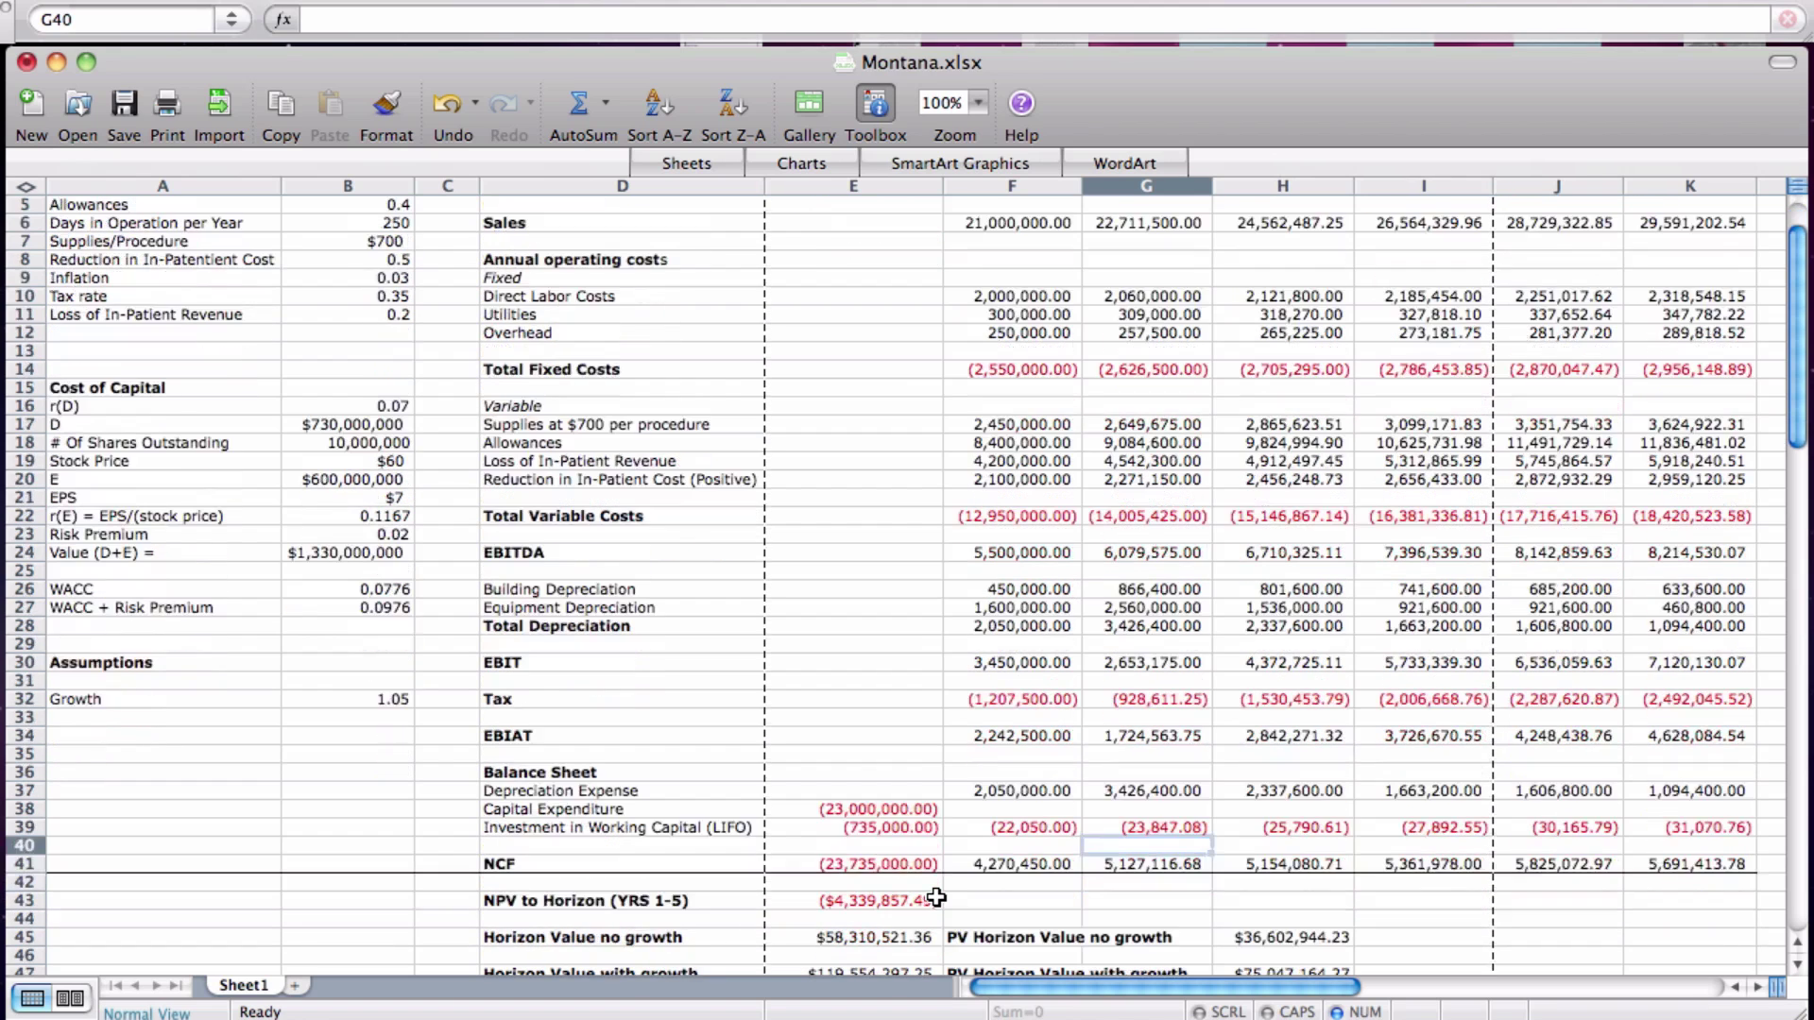
pyautogui.click(1054, 865)
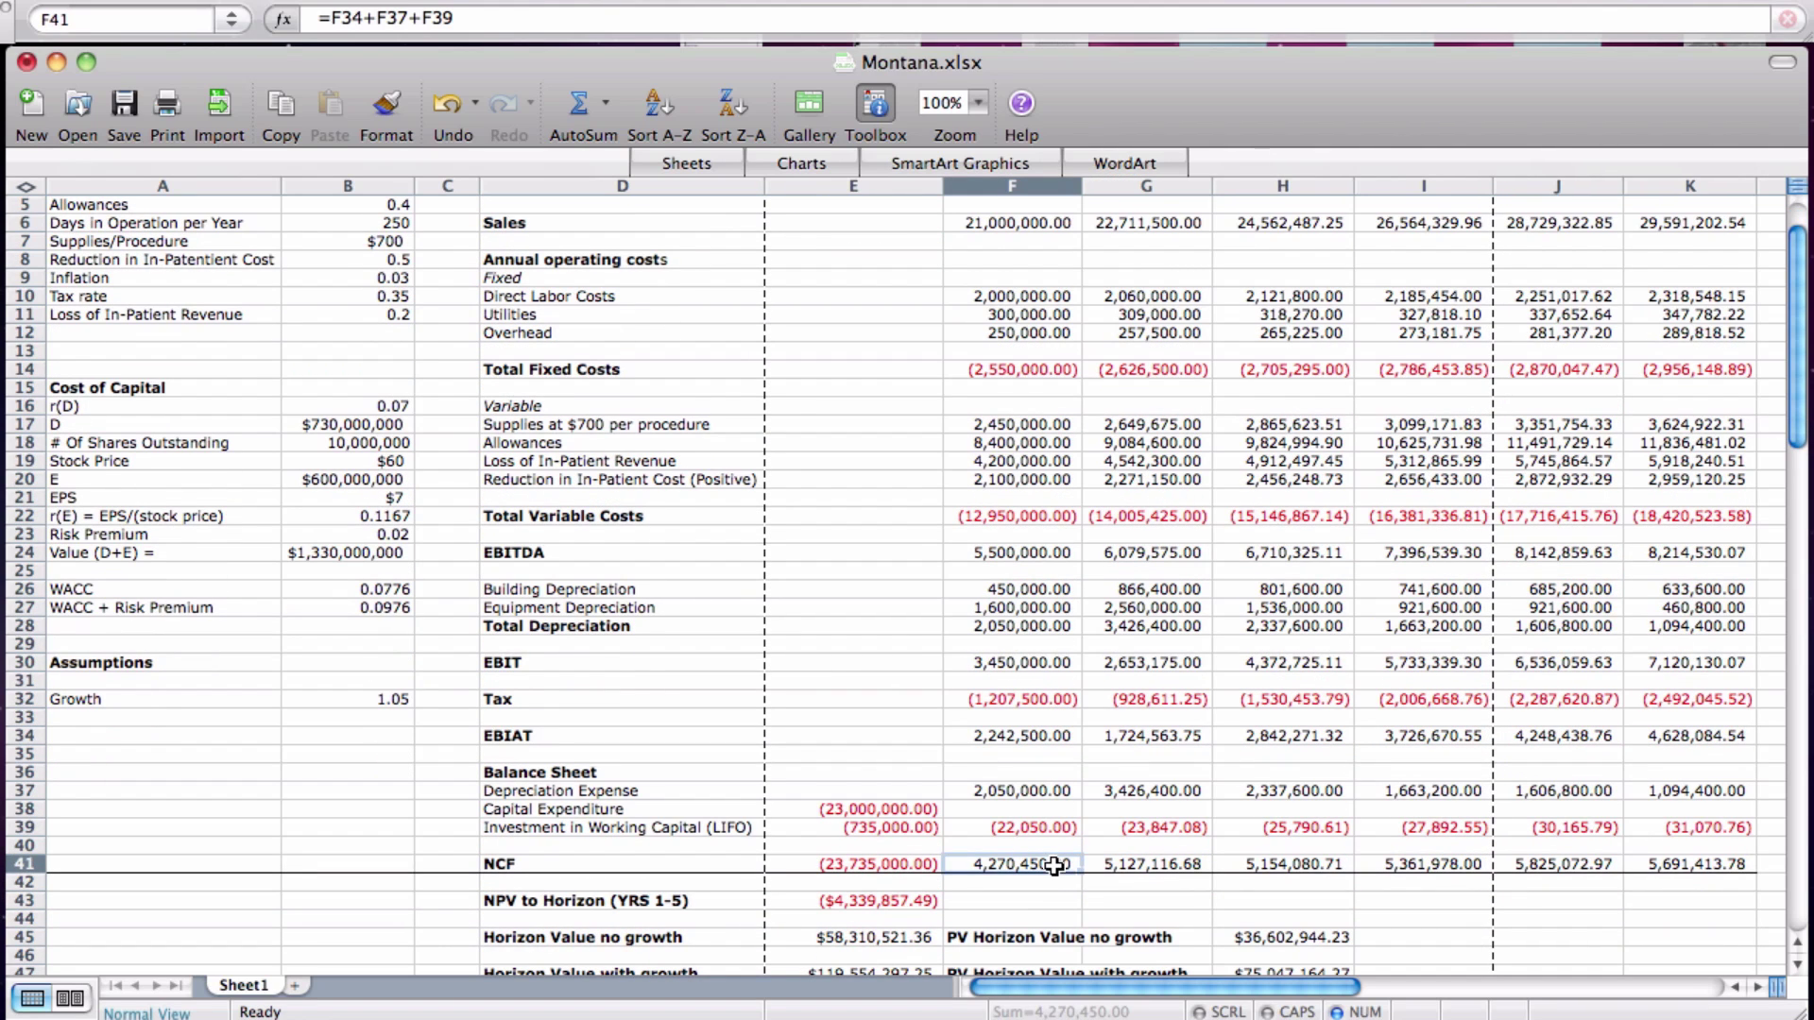
pyautogui.doubleClick(1055, 865)
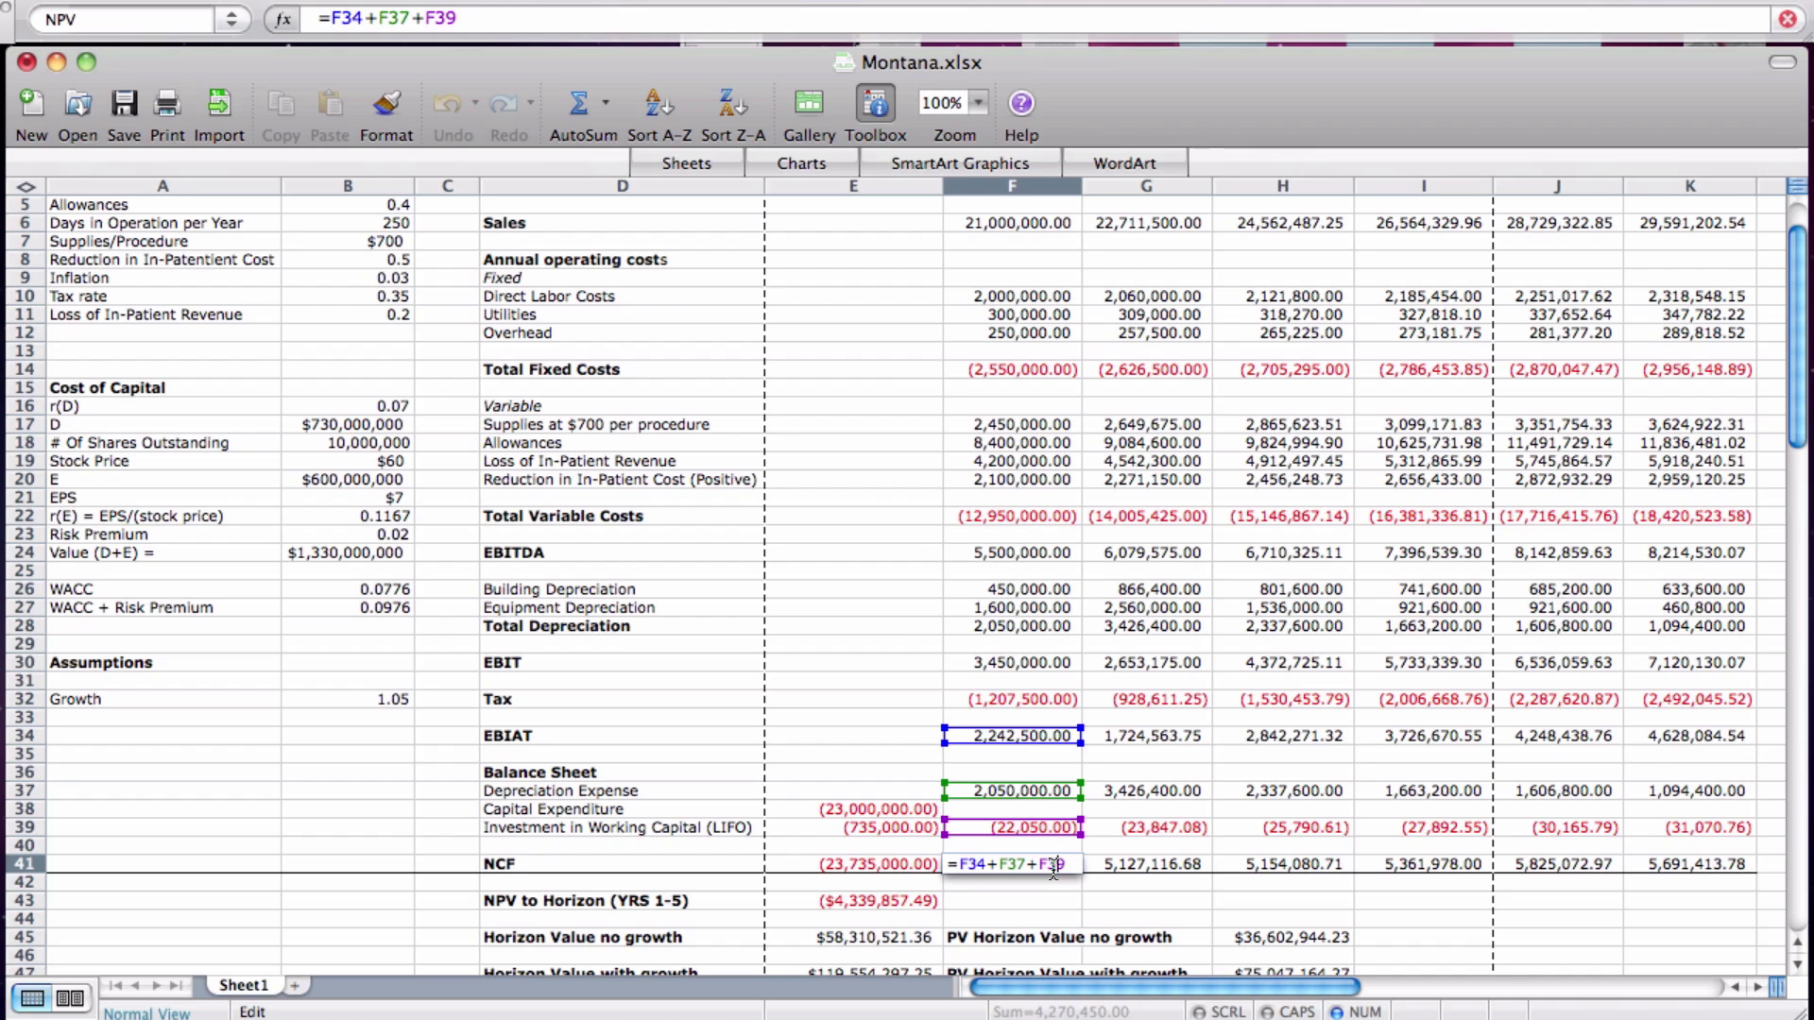
pyautogui.press('Return')
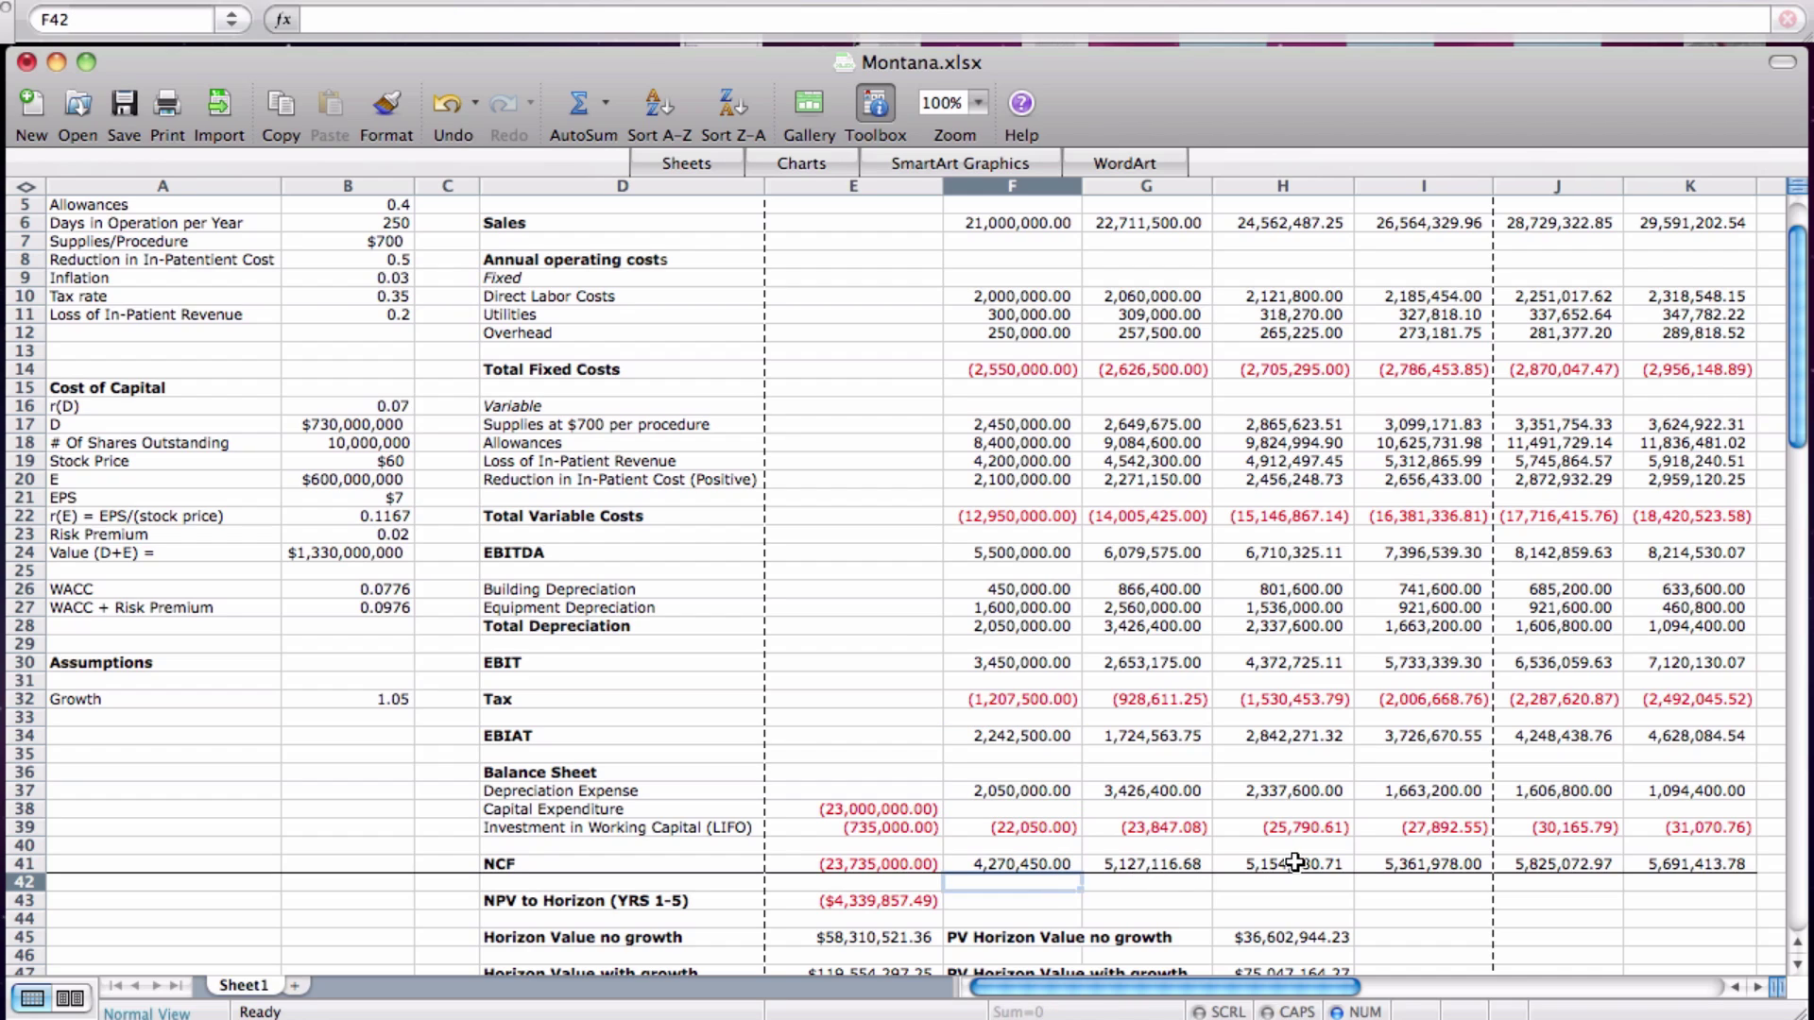
pyautogui.doubleClick(1416, 864)
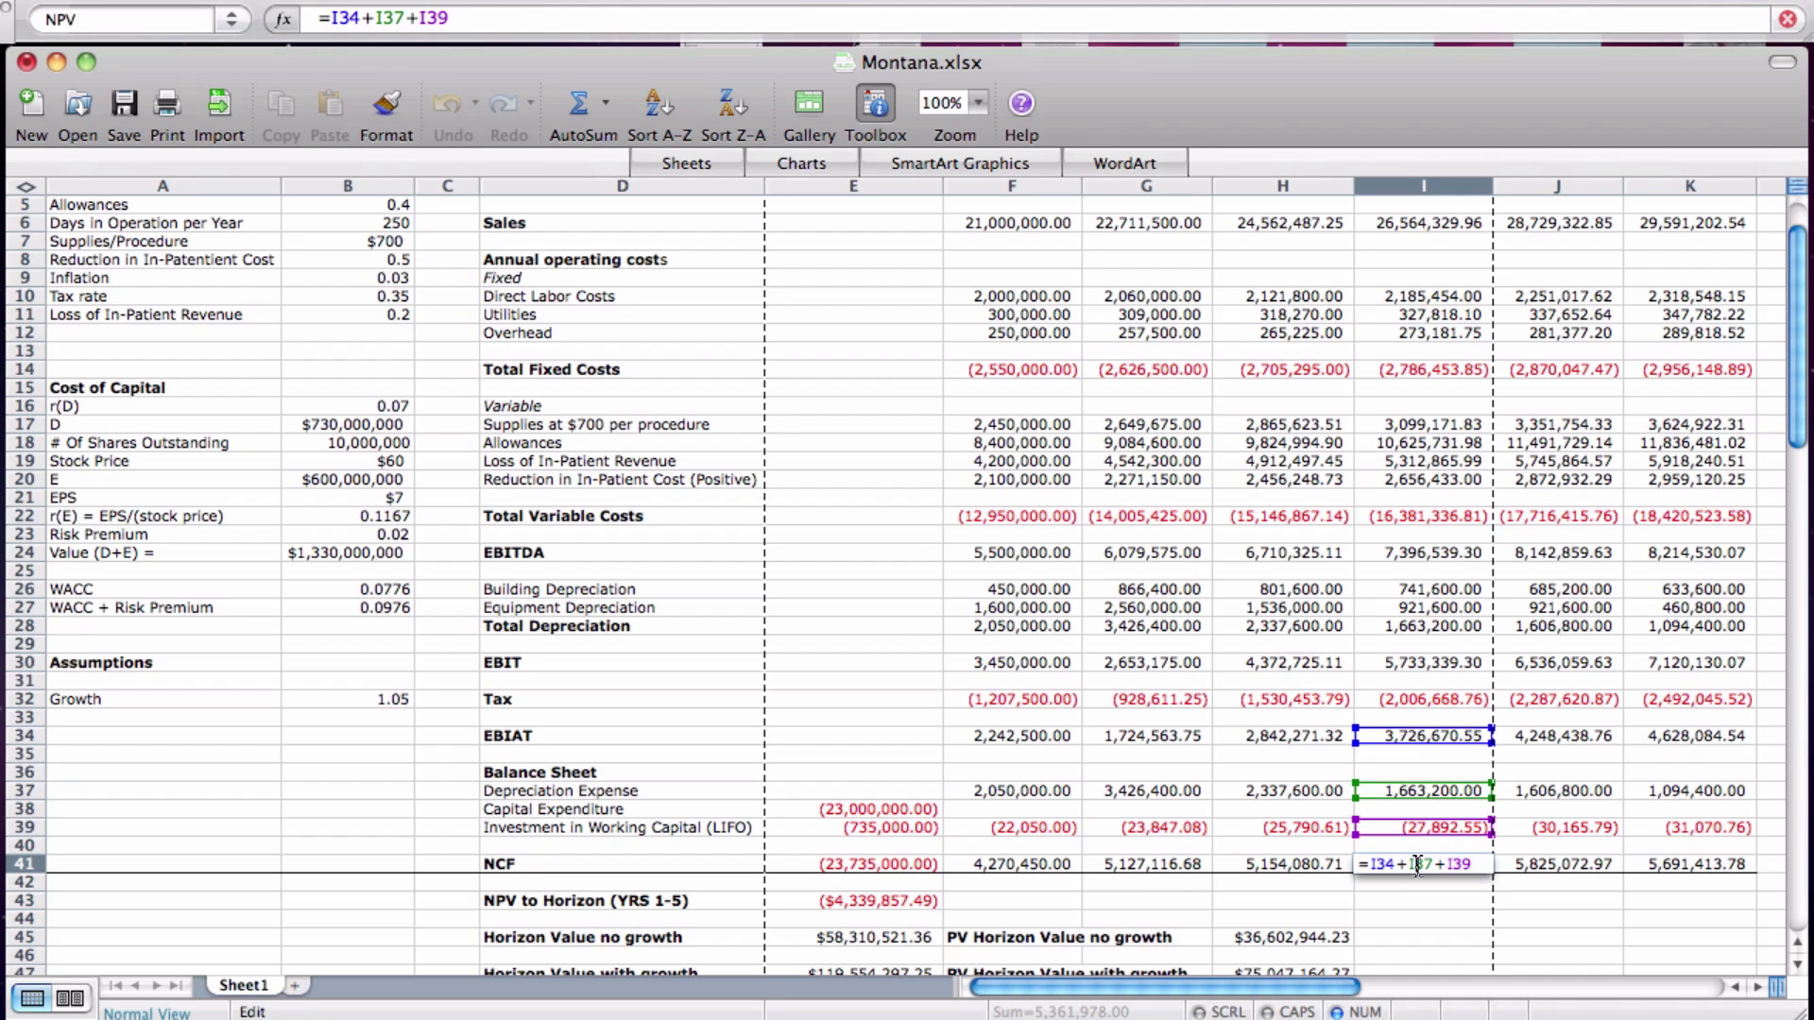
pyautogui.press('Return')
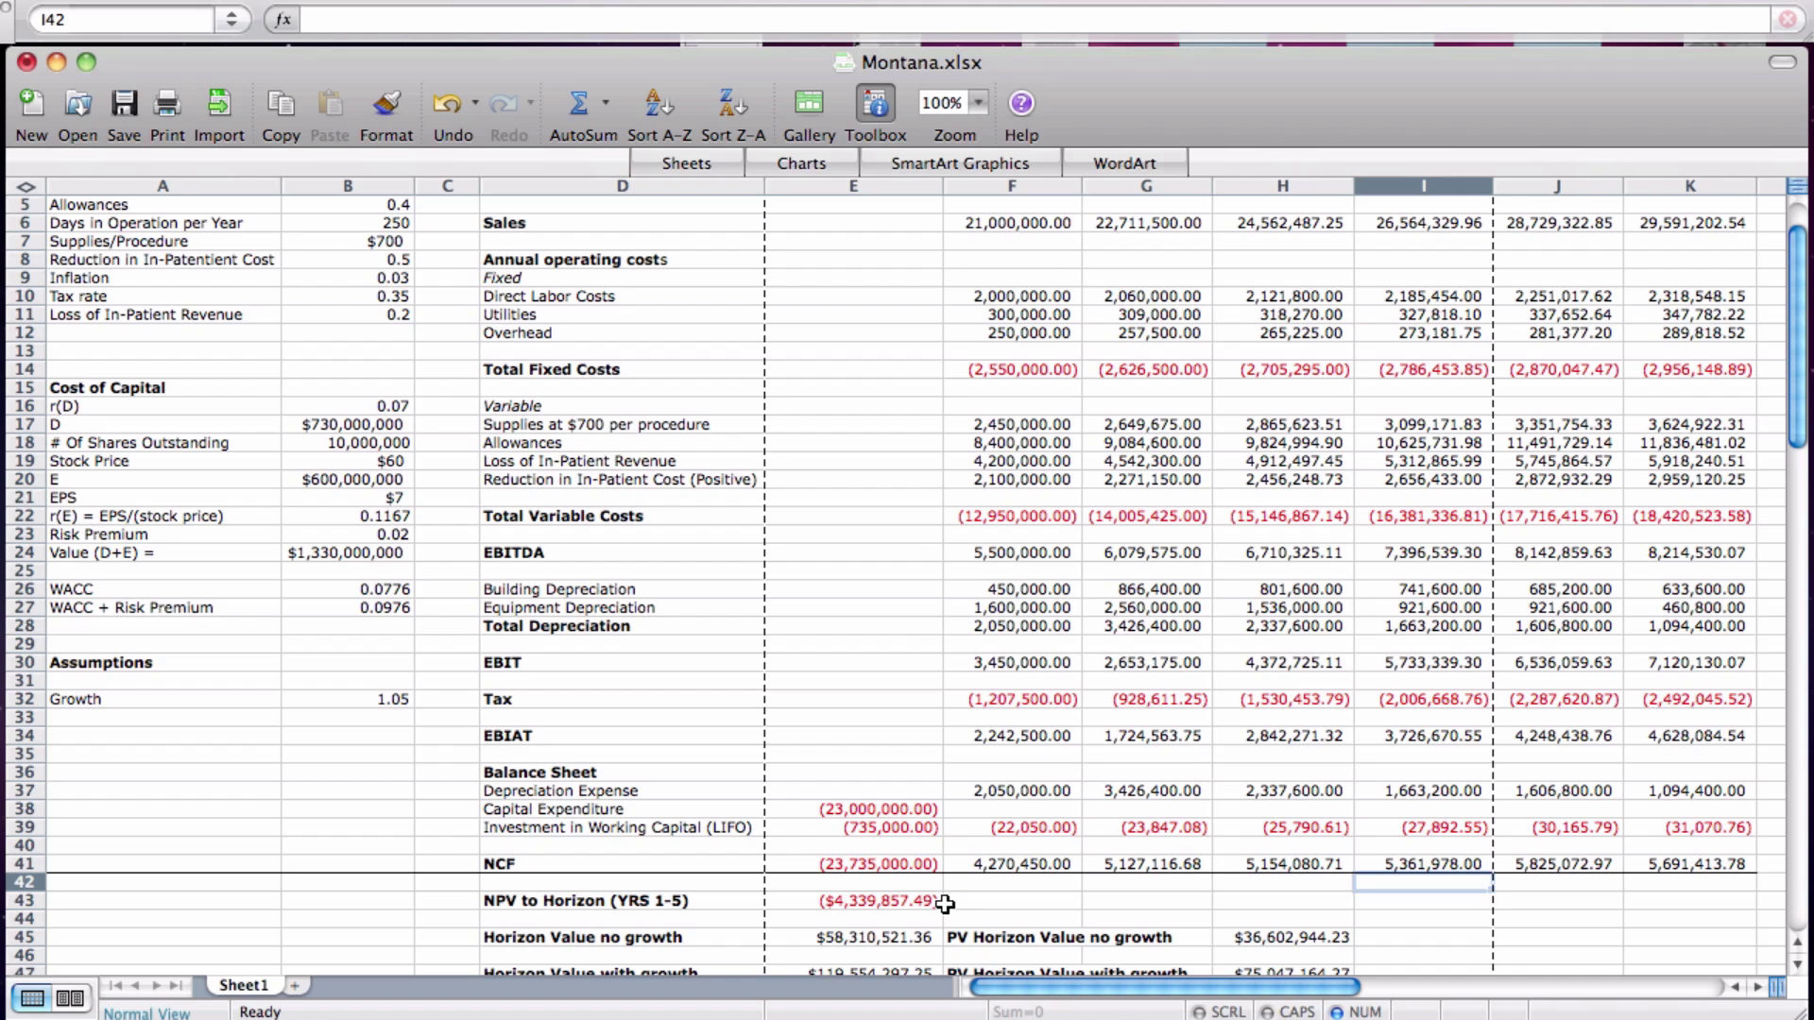
pyautogui.scroll(-1, 946, 905)
pyautogui.scroll(5, 945, 905)
# - Confirm E43's NPV to horizon =NPV(B27,F41:J41)+E41, then show E45's no-growth formula =K41/B27
pyautogui.scroll(-6, 945, 904)
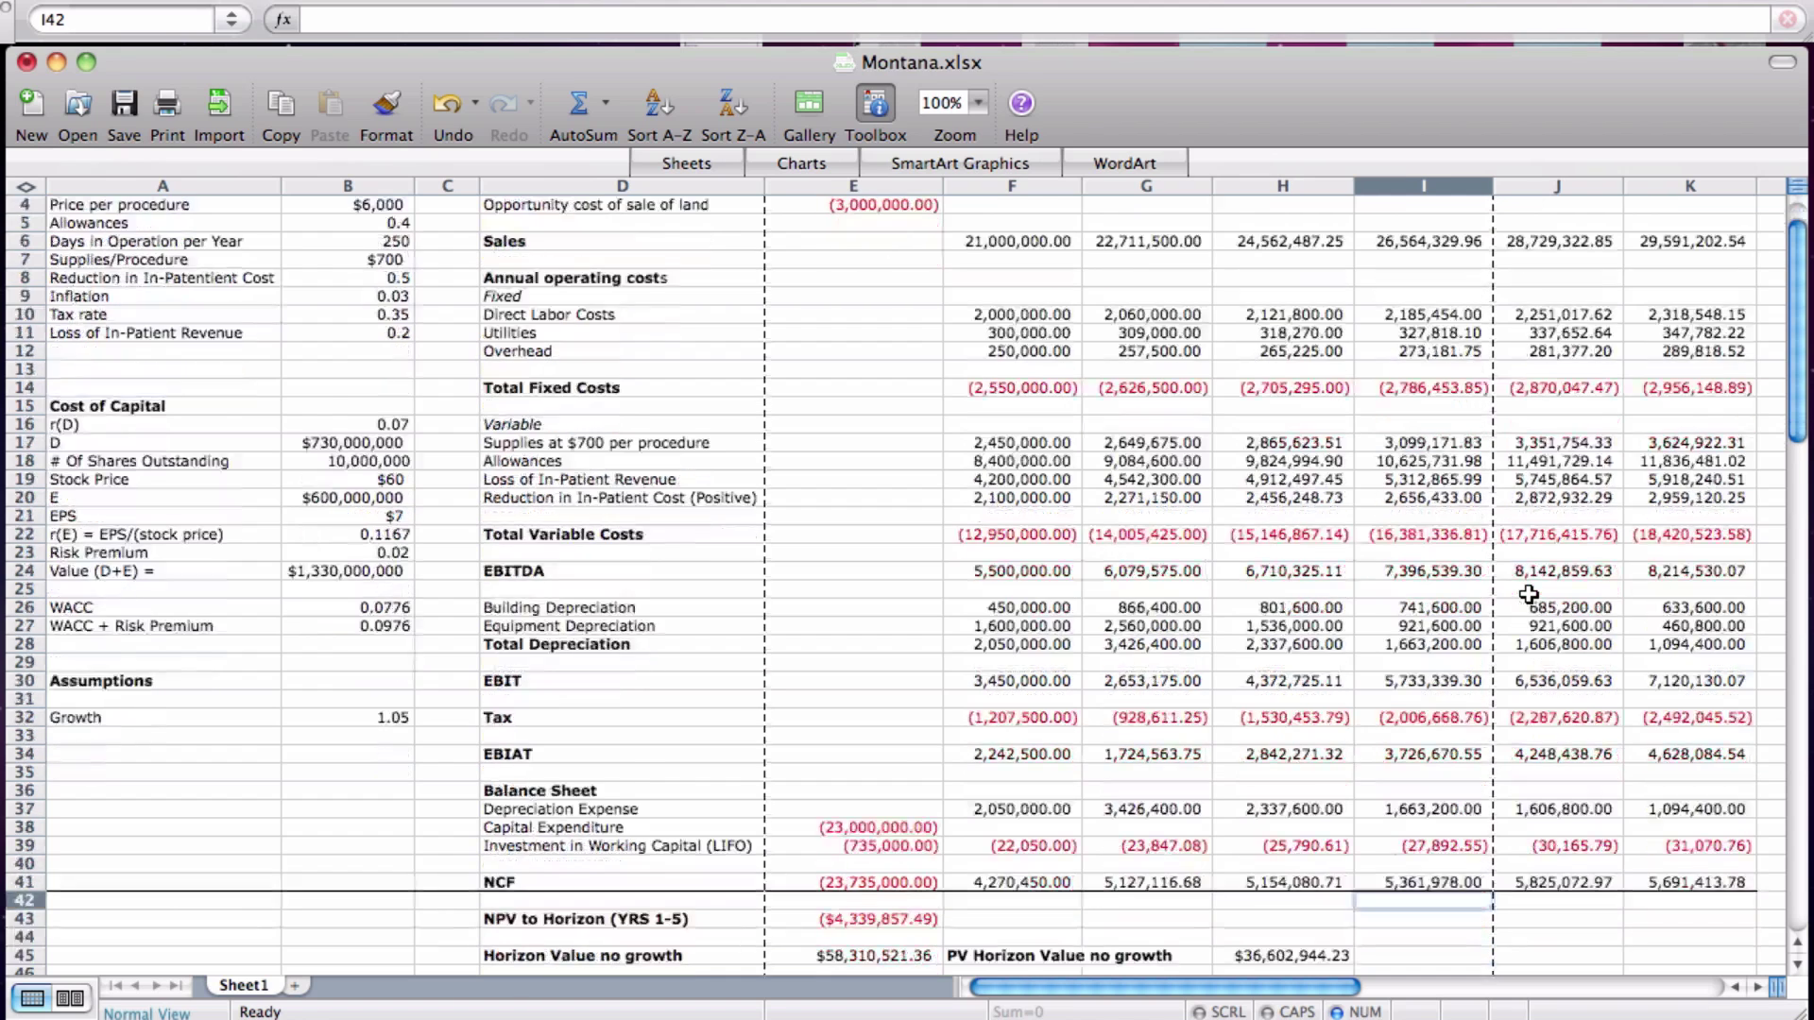
pyautogui.doubleClick(846, 858)
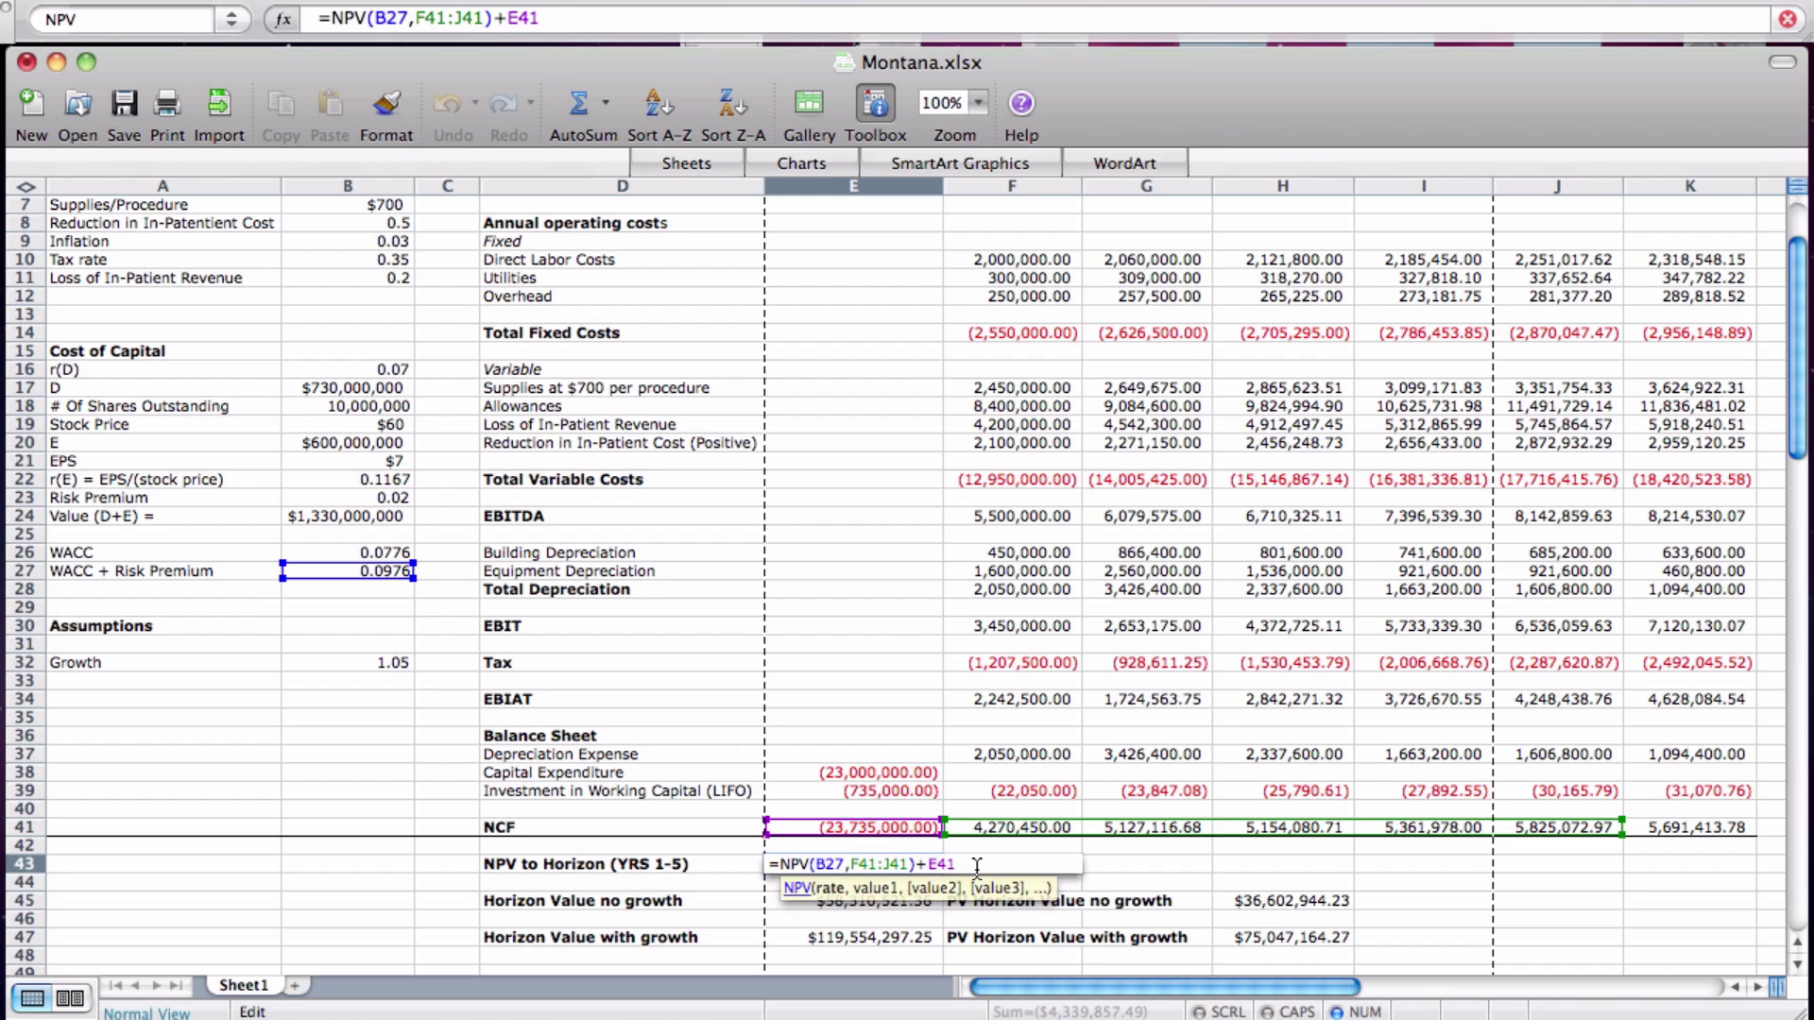
pyautogui.press('Return')
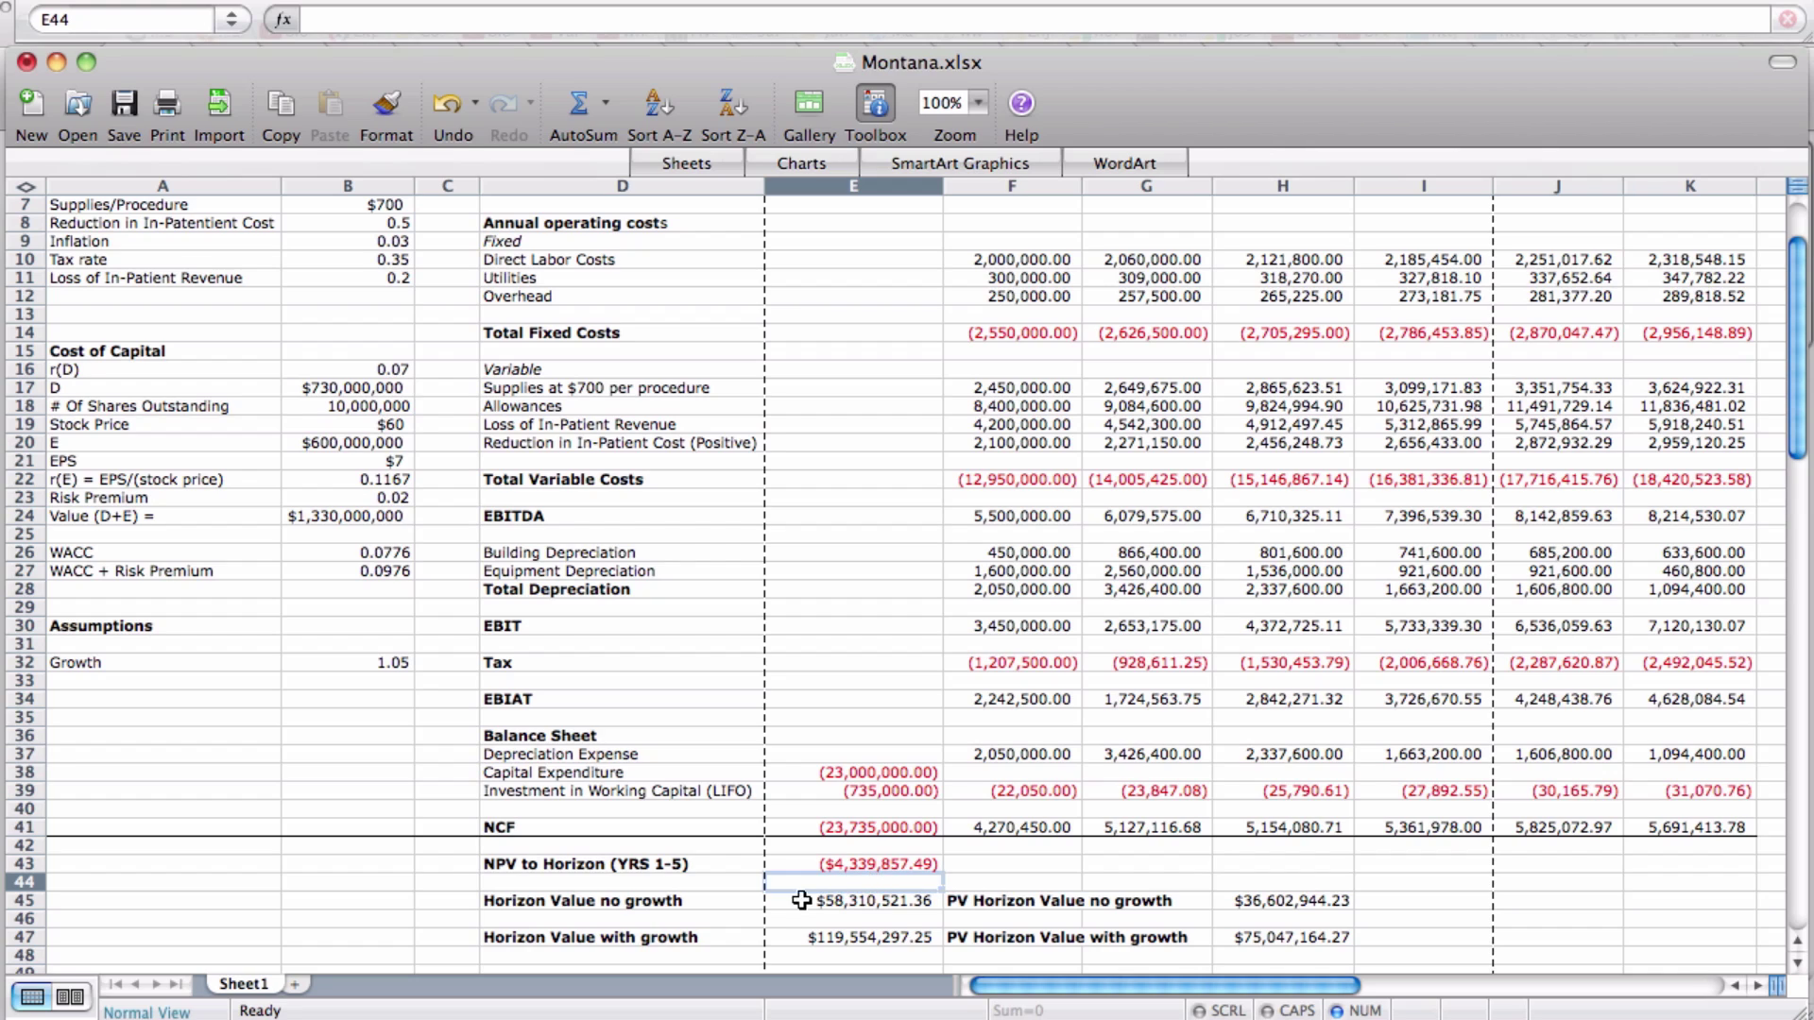
pyautogui.doubleClick(878, 903)
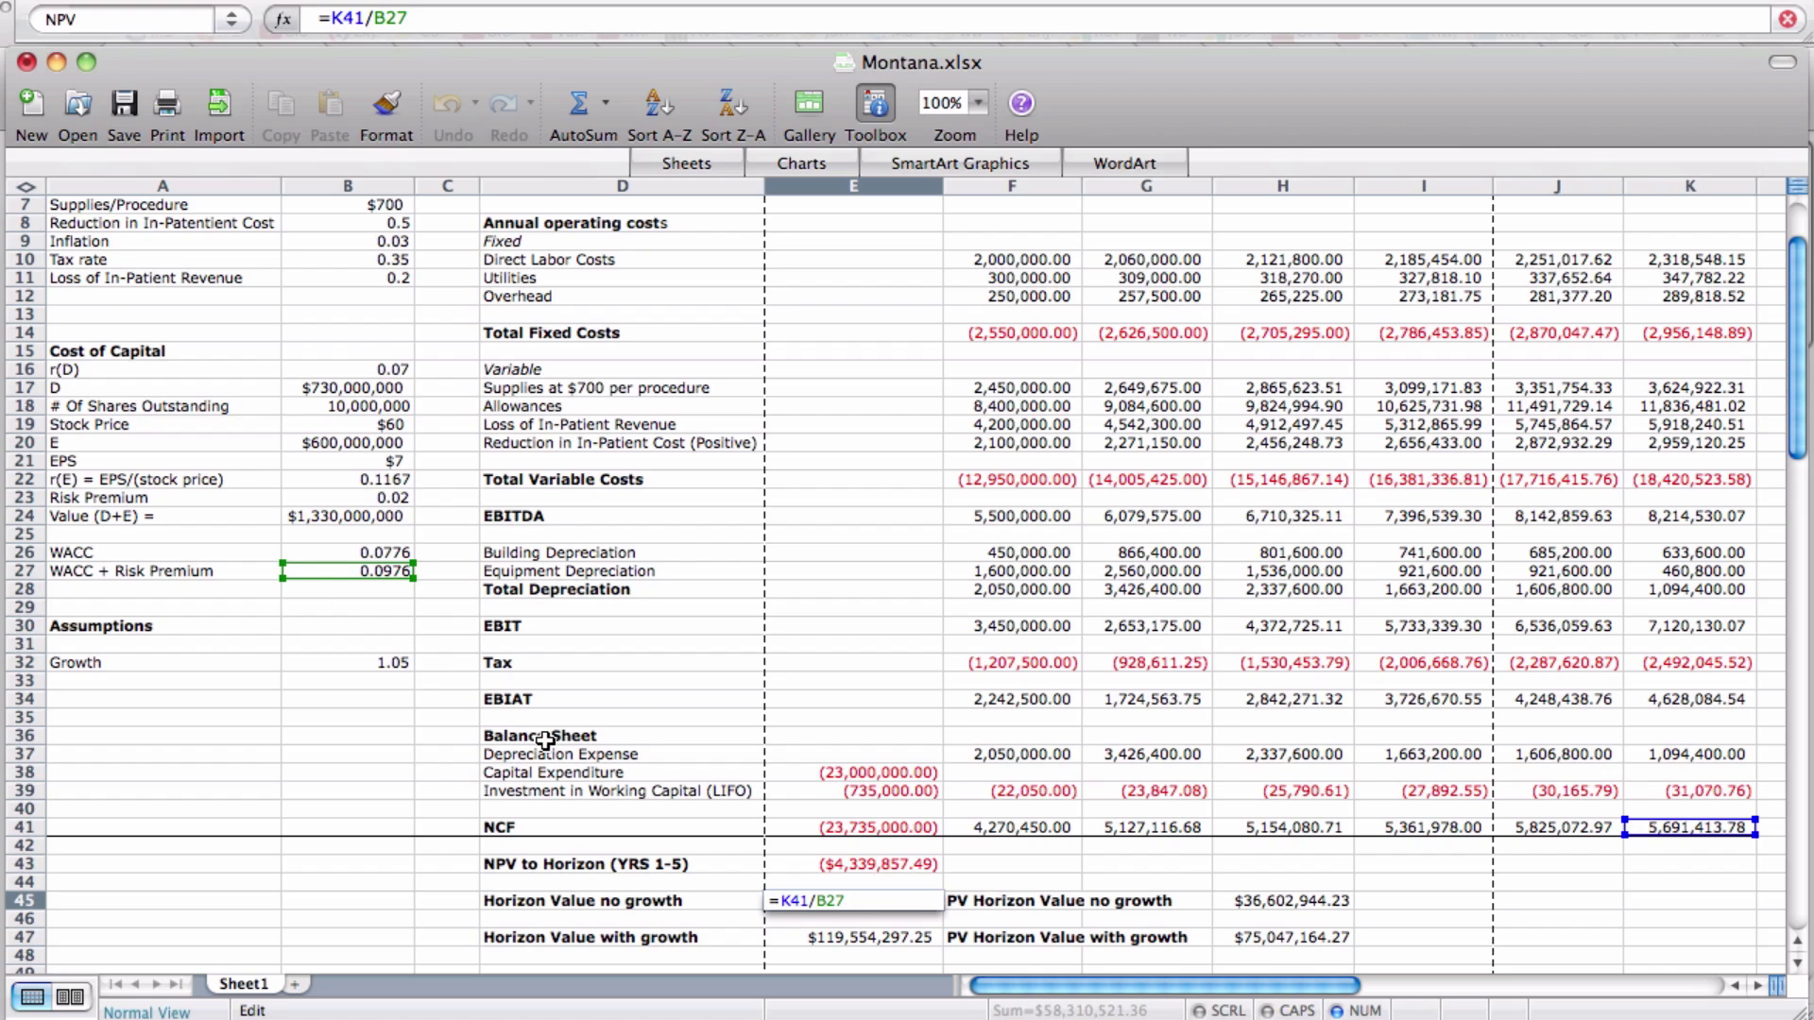
# - Confirm no-growth horizon values in E45 and H45, then show E47's =K41/(B27-(B32-1))
pyautogui.press('Return')
pyautogui.click(1291, 910)
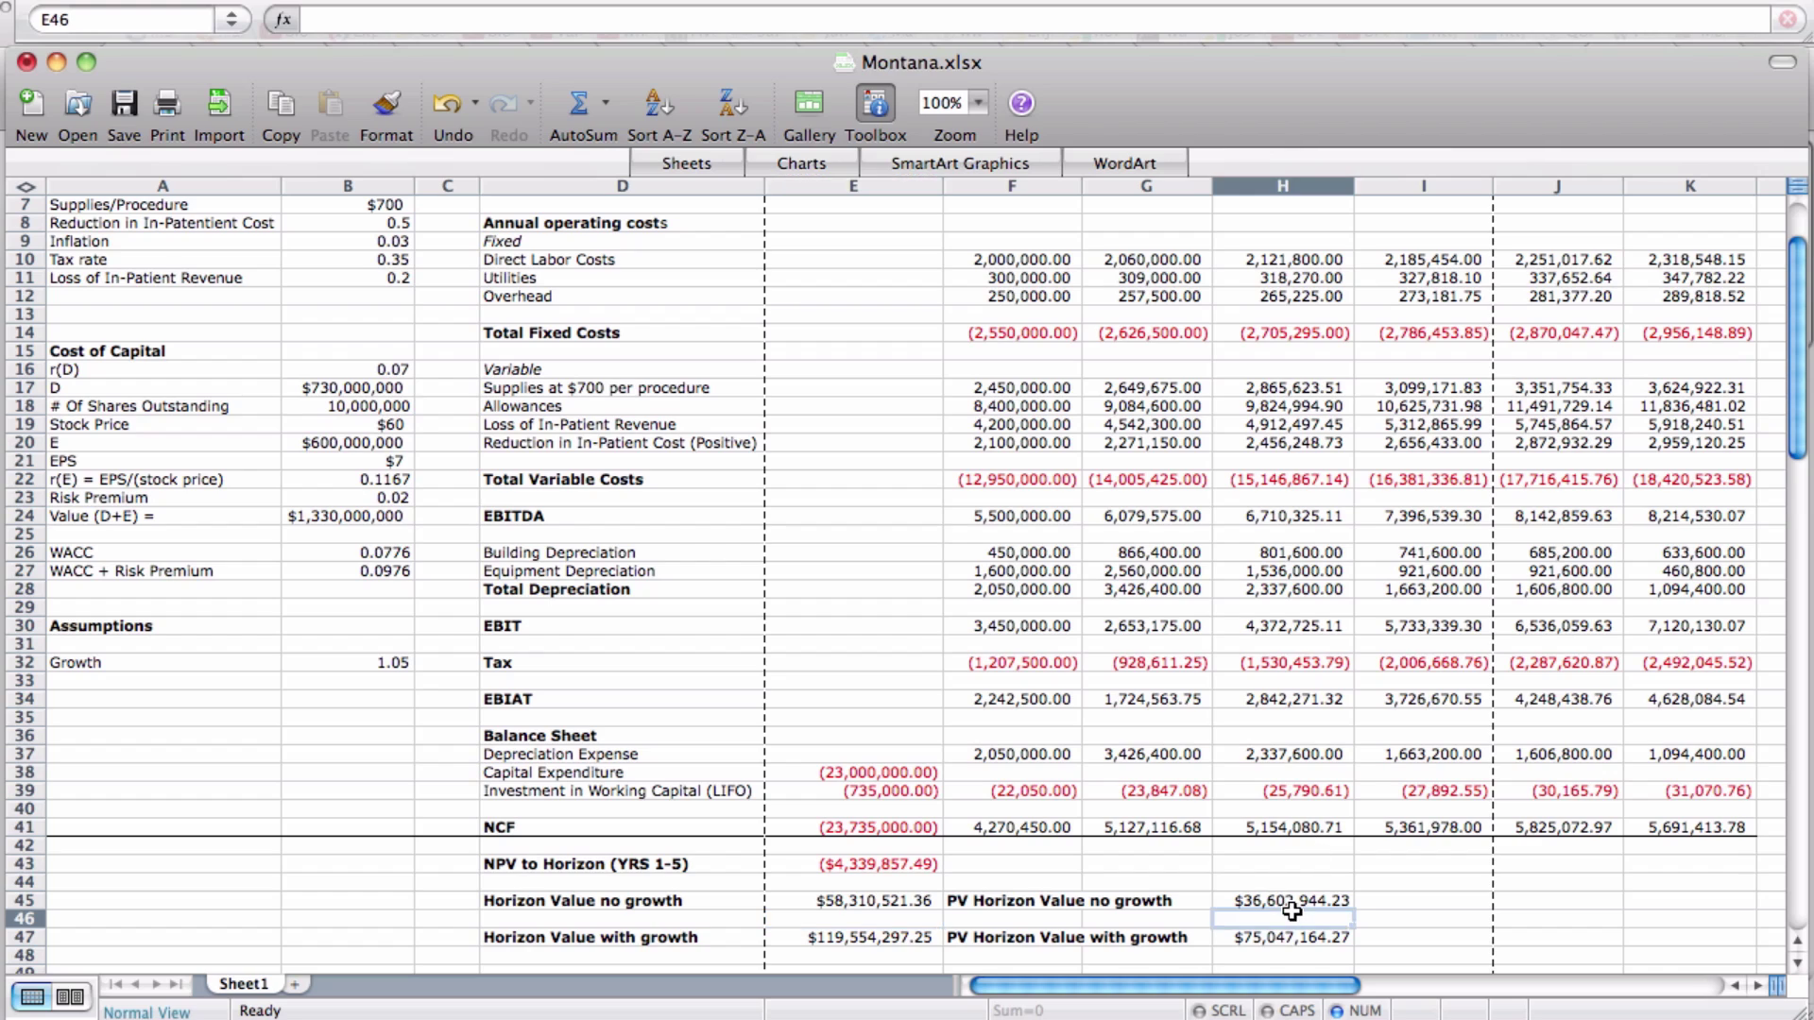
pyautogui.doubleClick(1274, 902)
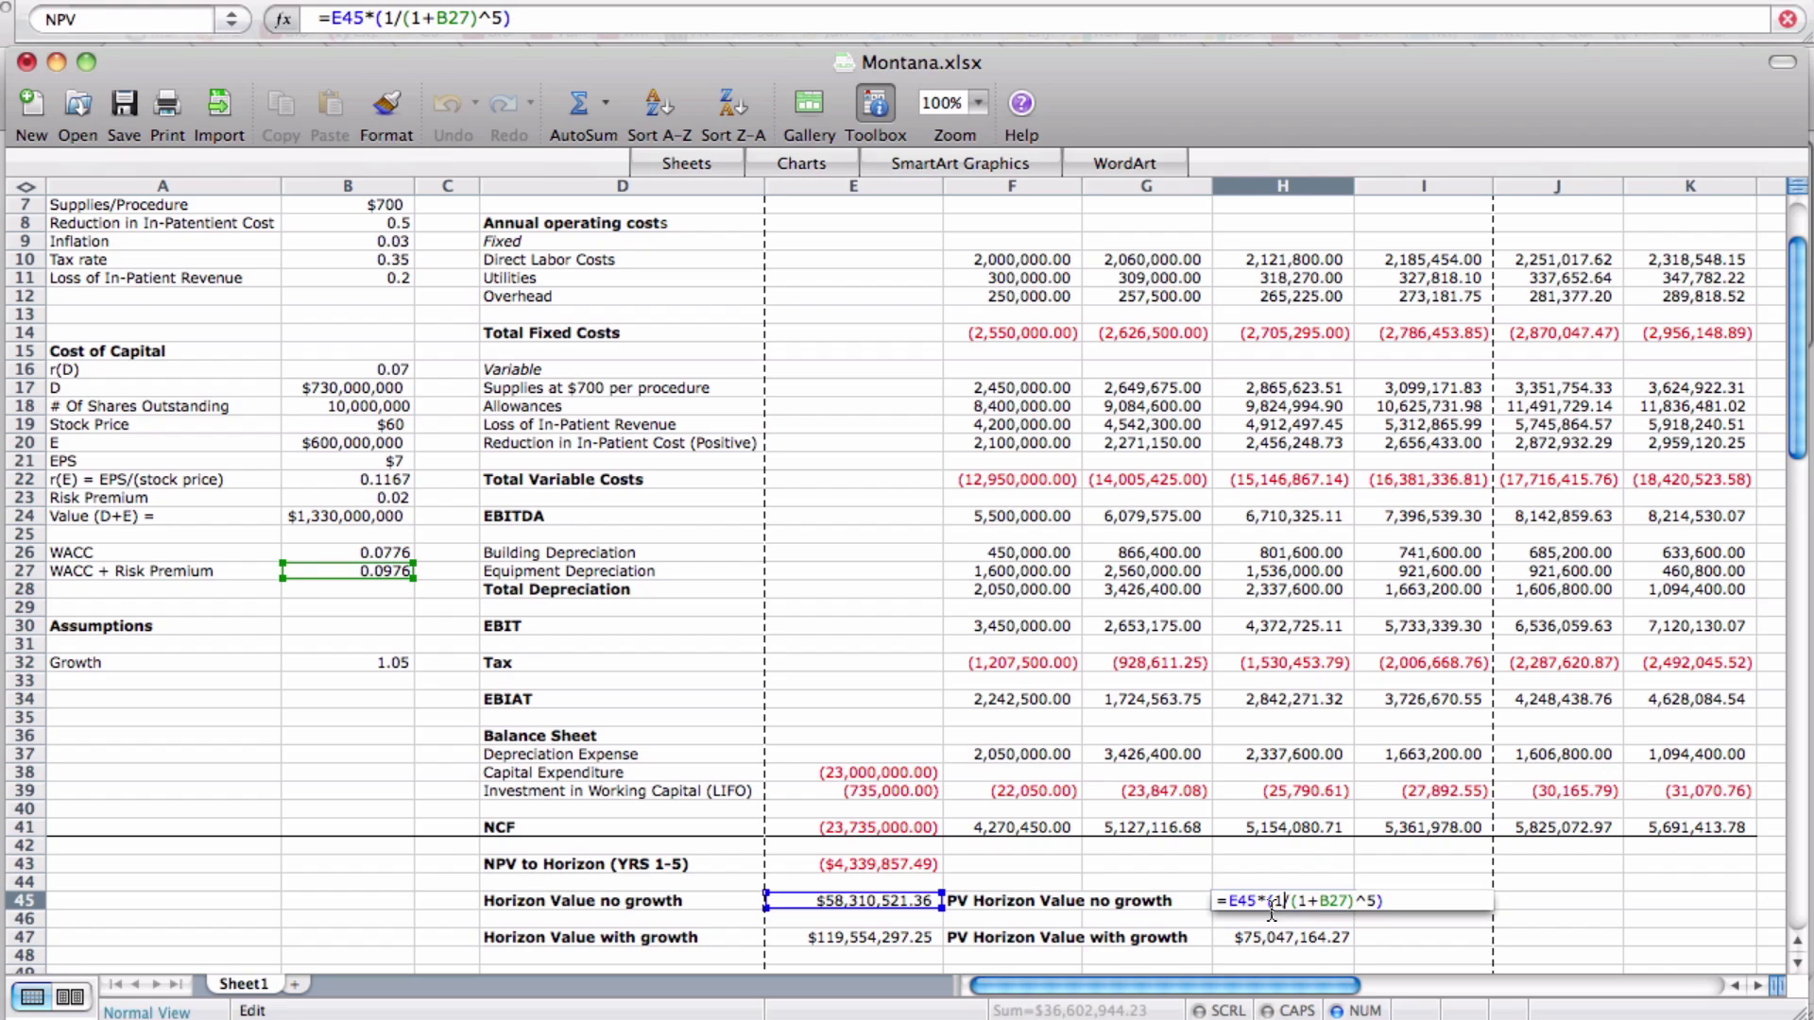
pyautogui.press('Return')
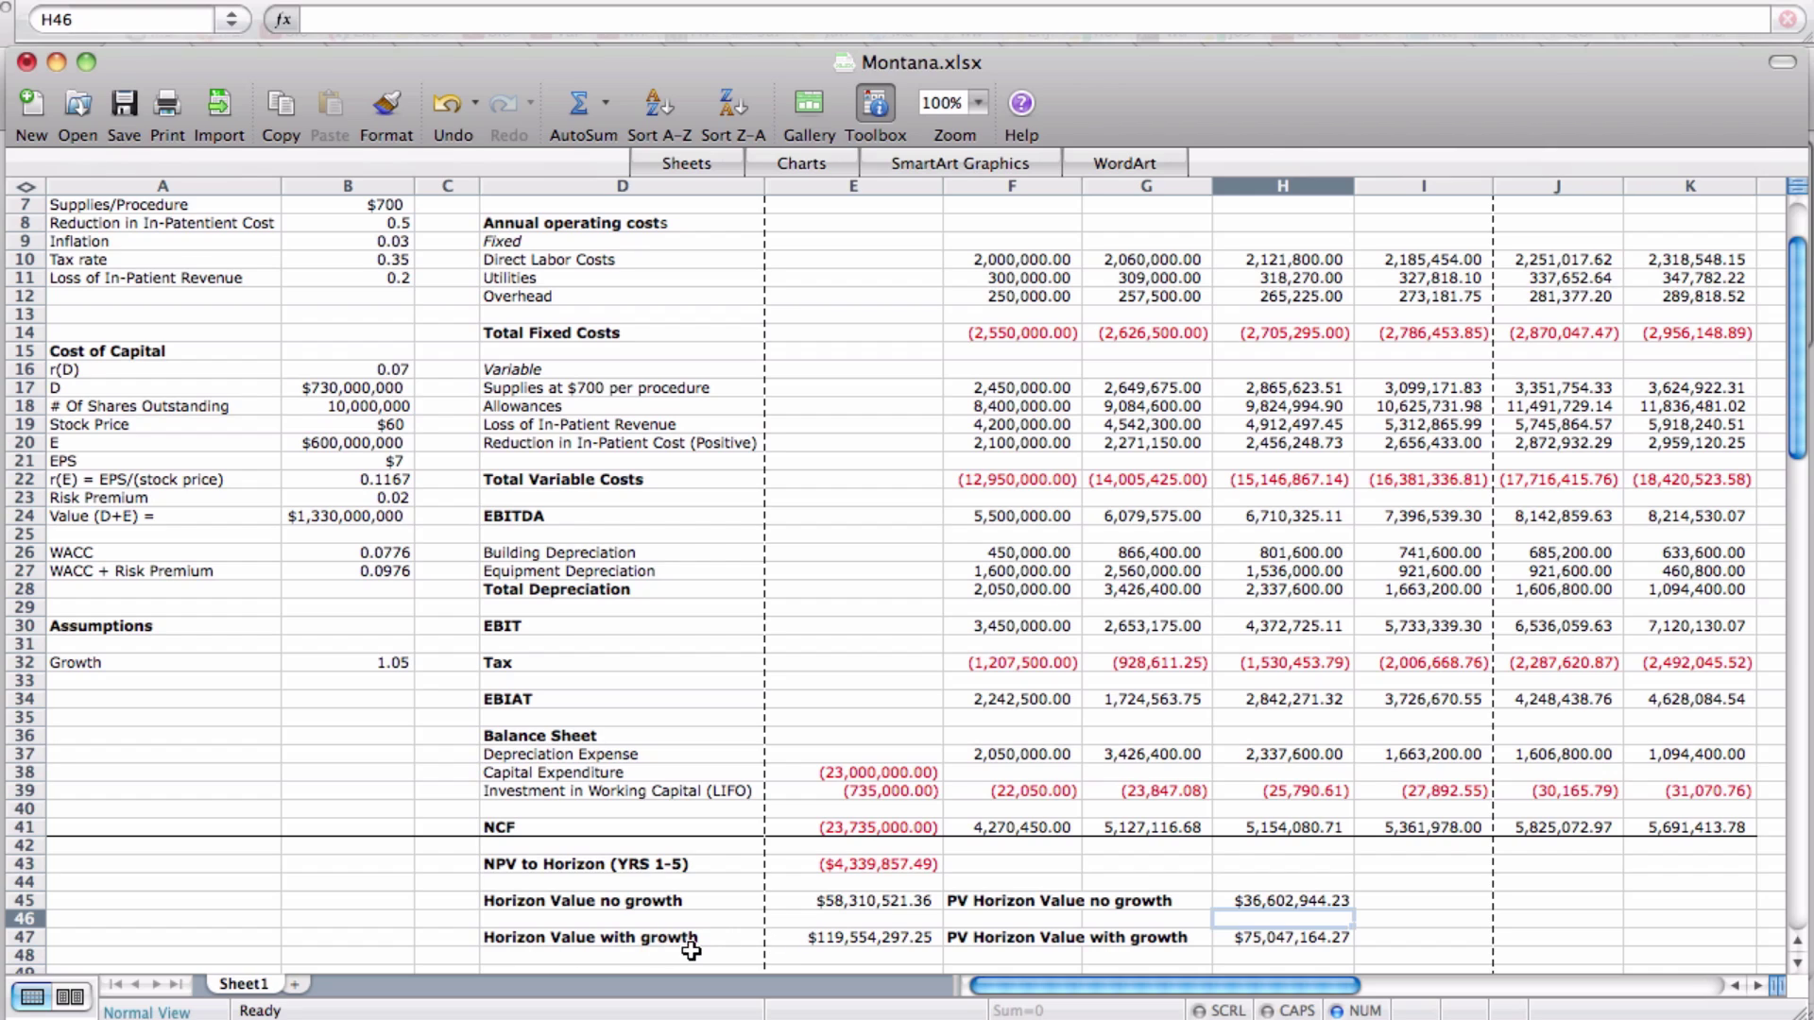
pyautogui.doubleClick(904, 936)
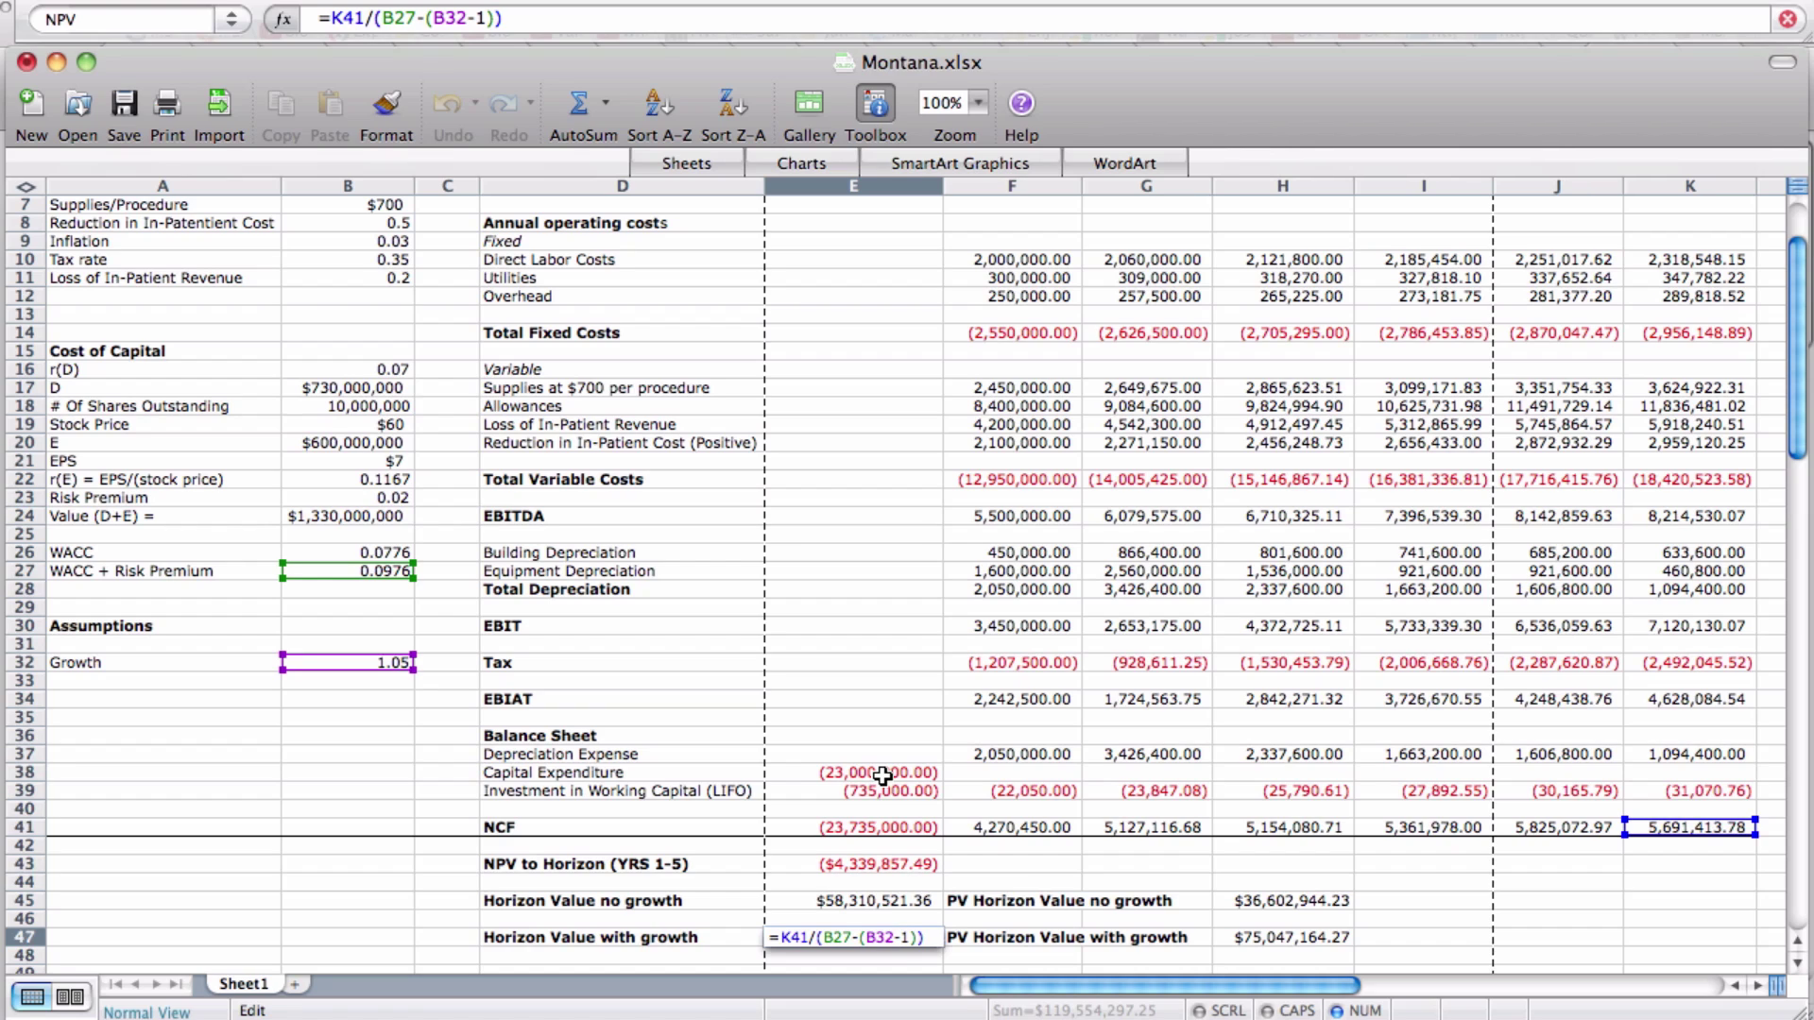
# - Commit E47 at $119,554,297.25 and confirm H47's =E47*(1/(1+B27)^5) giving $75,047,164.27
pyautogui.press('Return')
pyautogui.click(1287, 940)
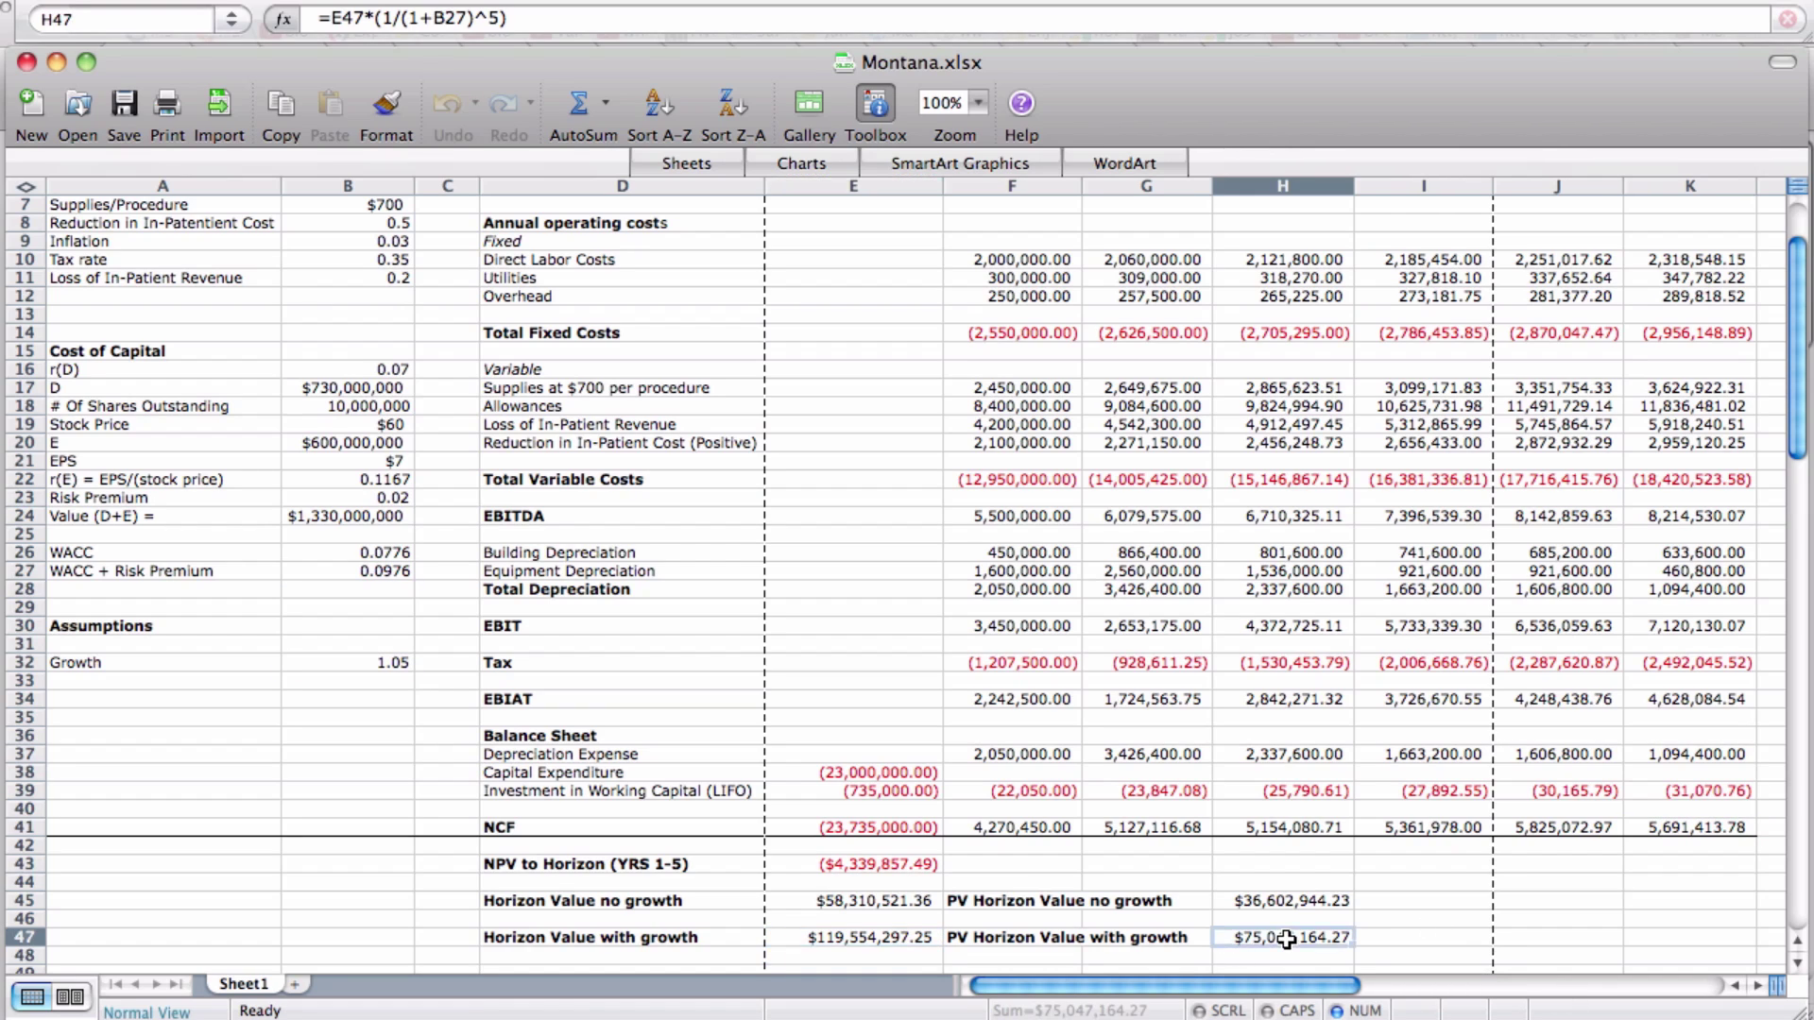
pyautogui.doubleClick(1286, 939)
pyautogui.press('Return')
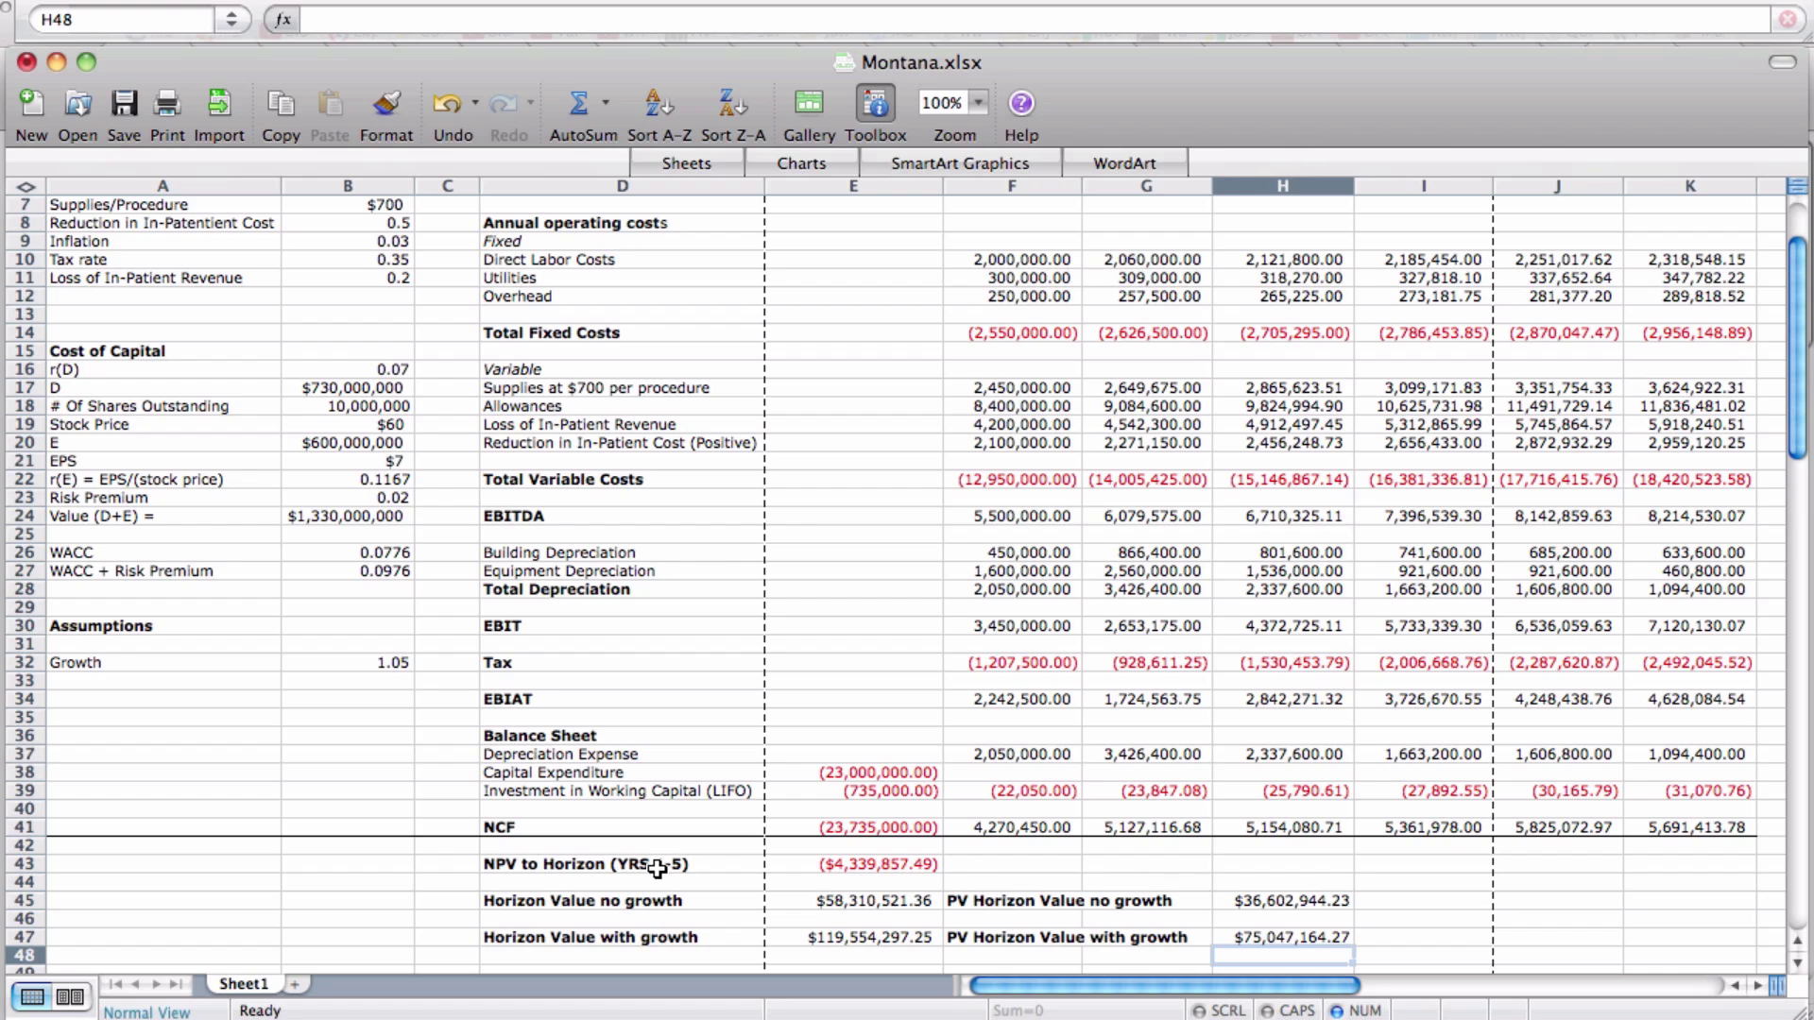
pyautogui.scroll(3, 372, 853)
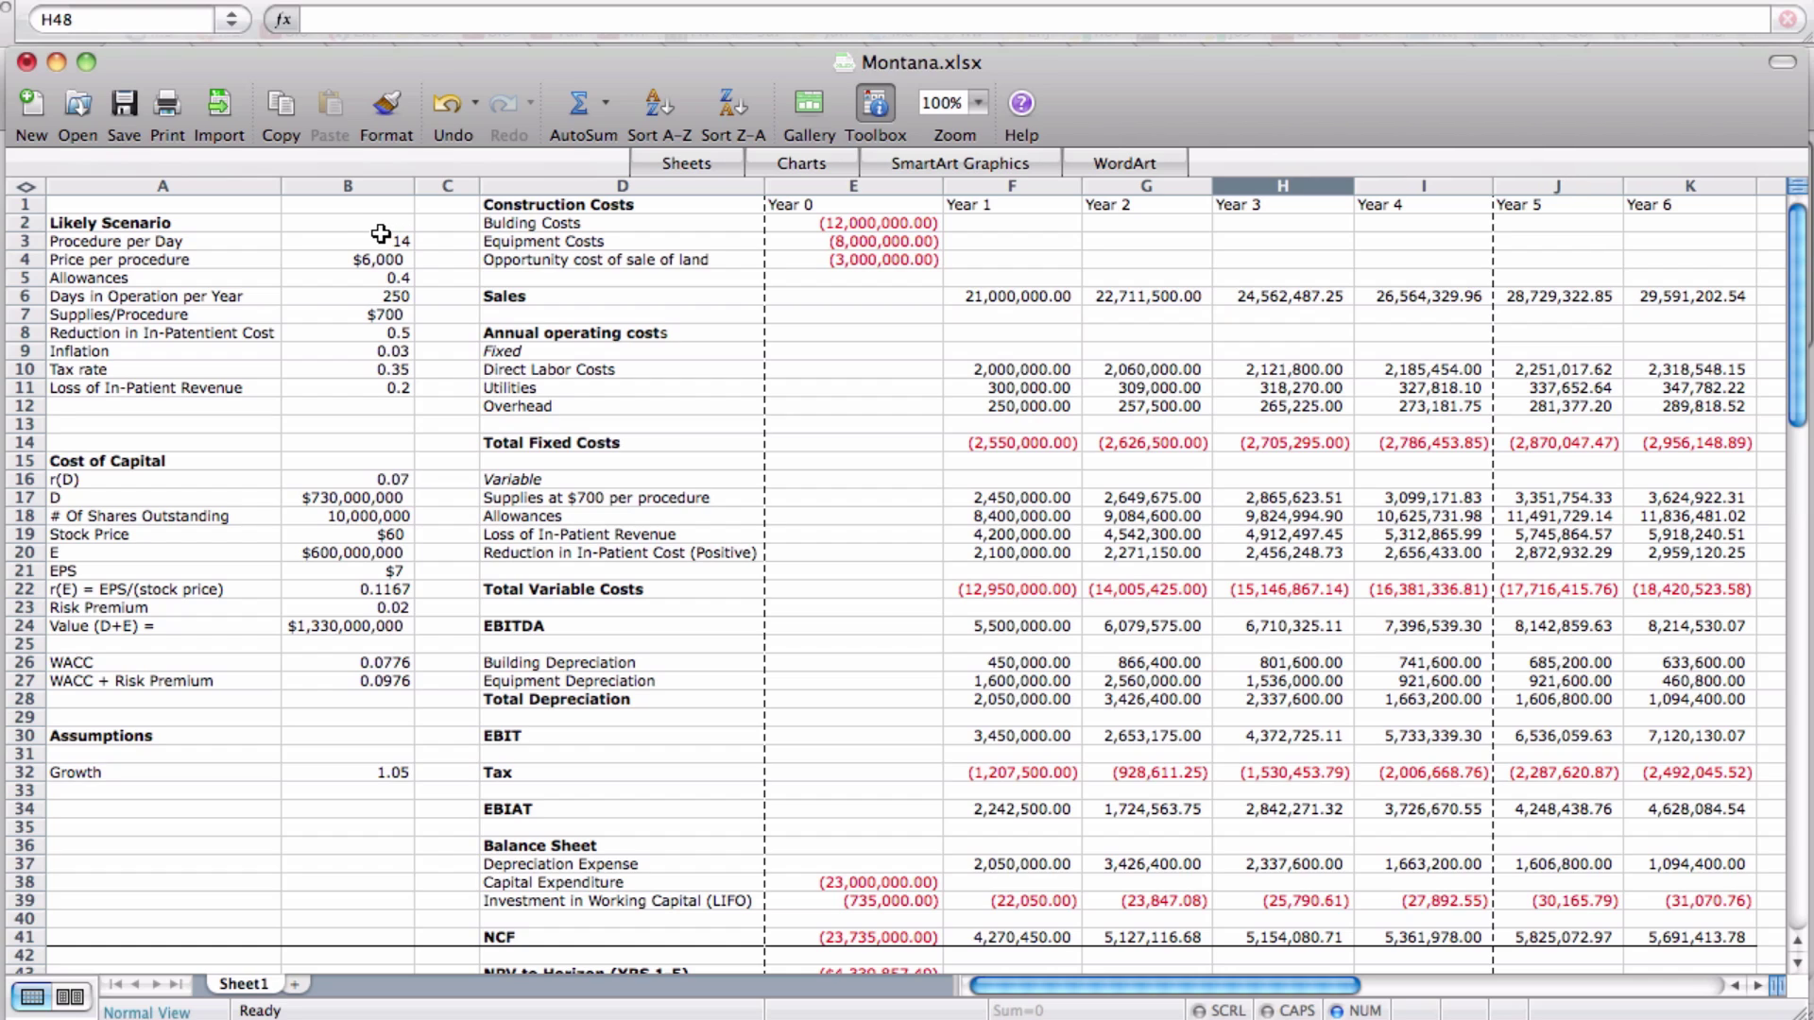
pyautogui.scroll(-3, 837, 504)
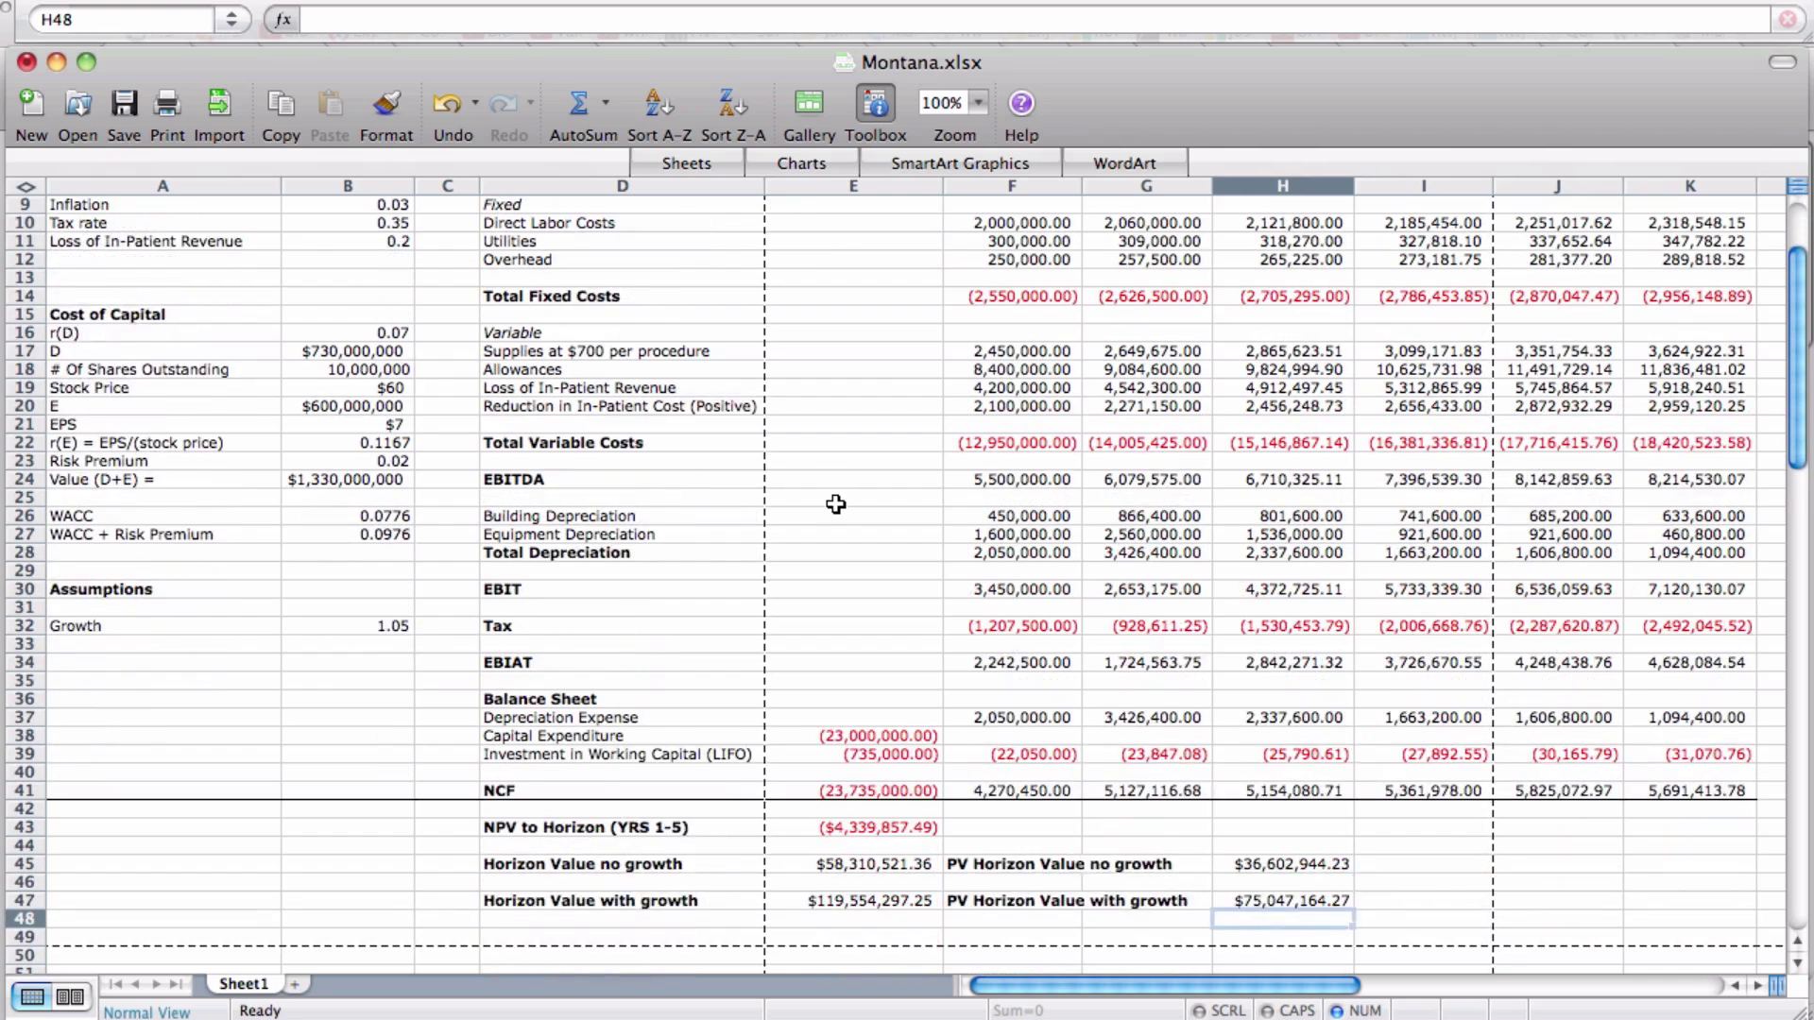
pyautogui.scroll(-1, 836, 504)
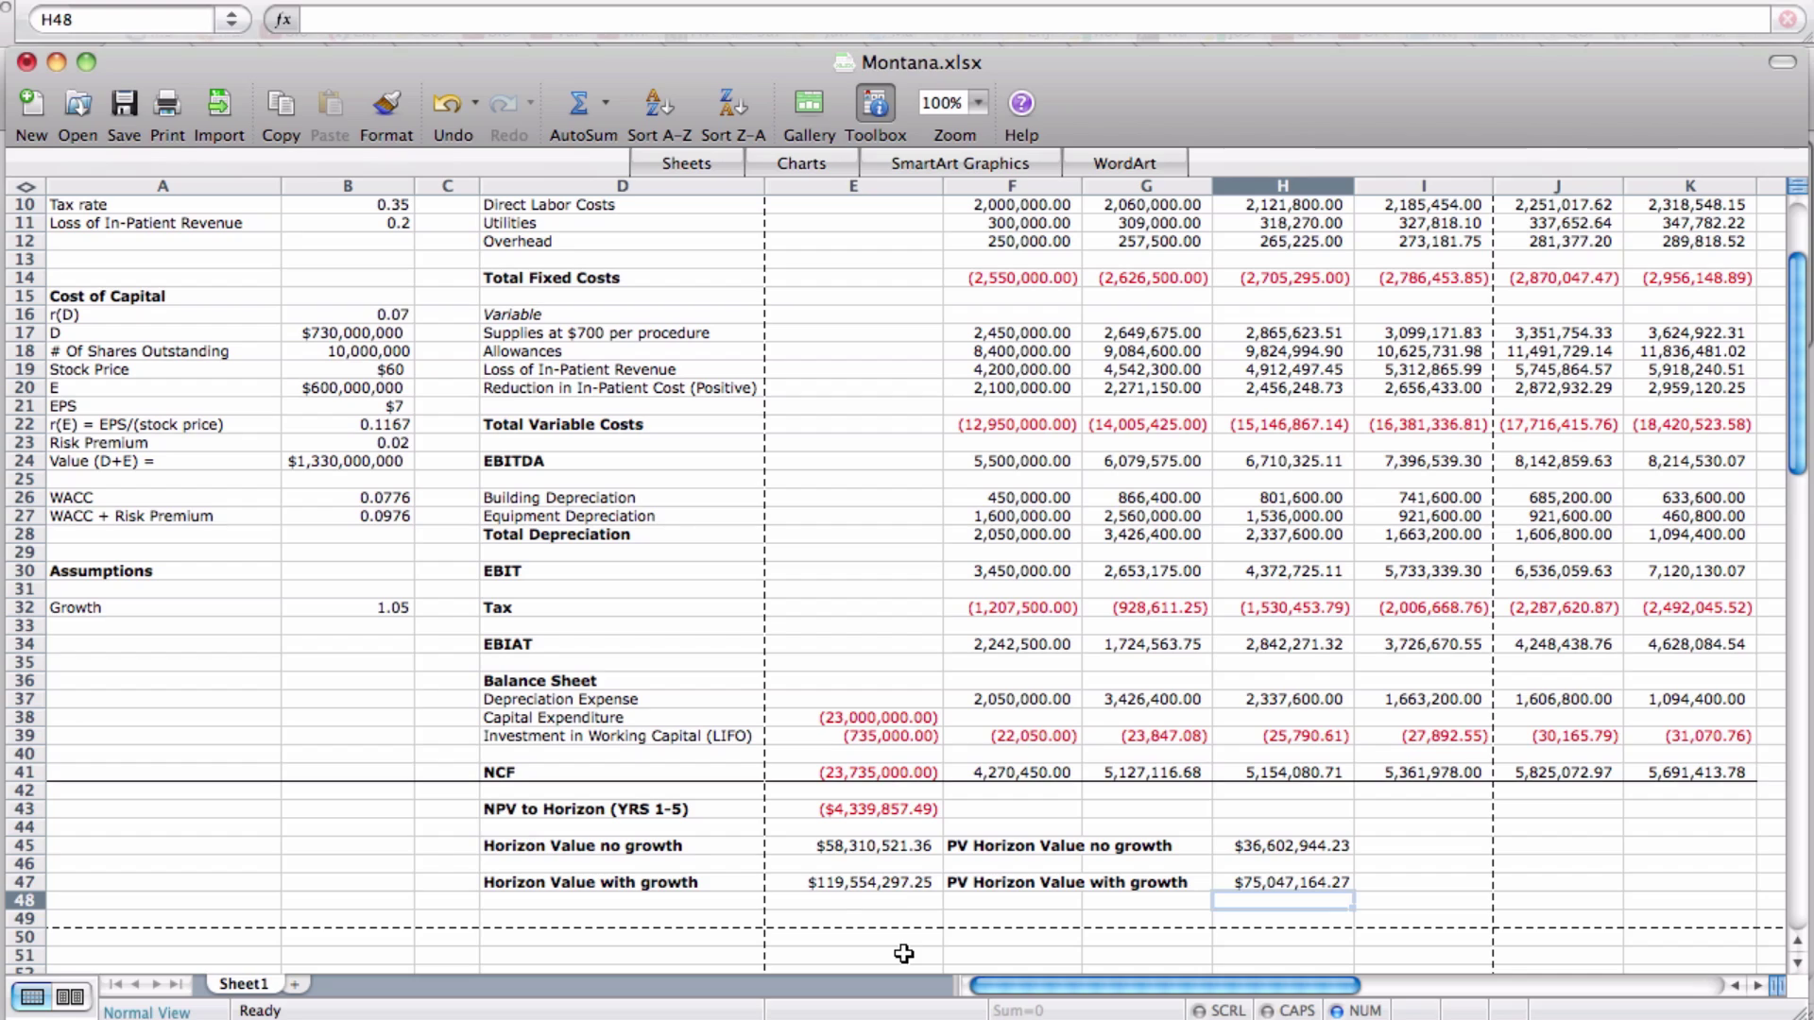
pyautogui.scroll(3, 904, 954)
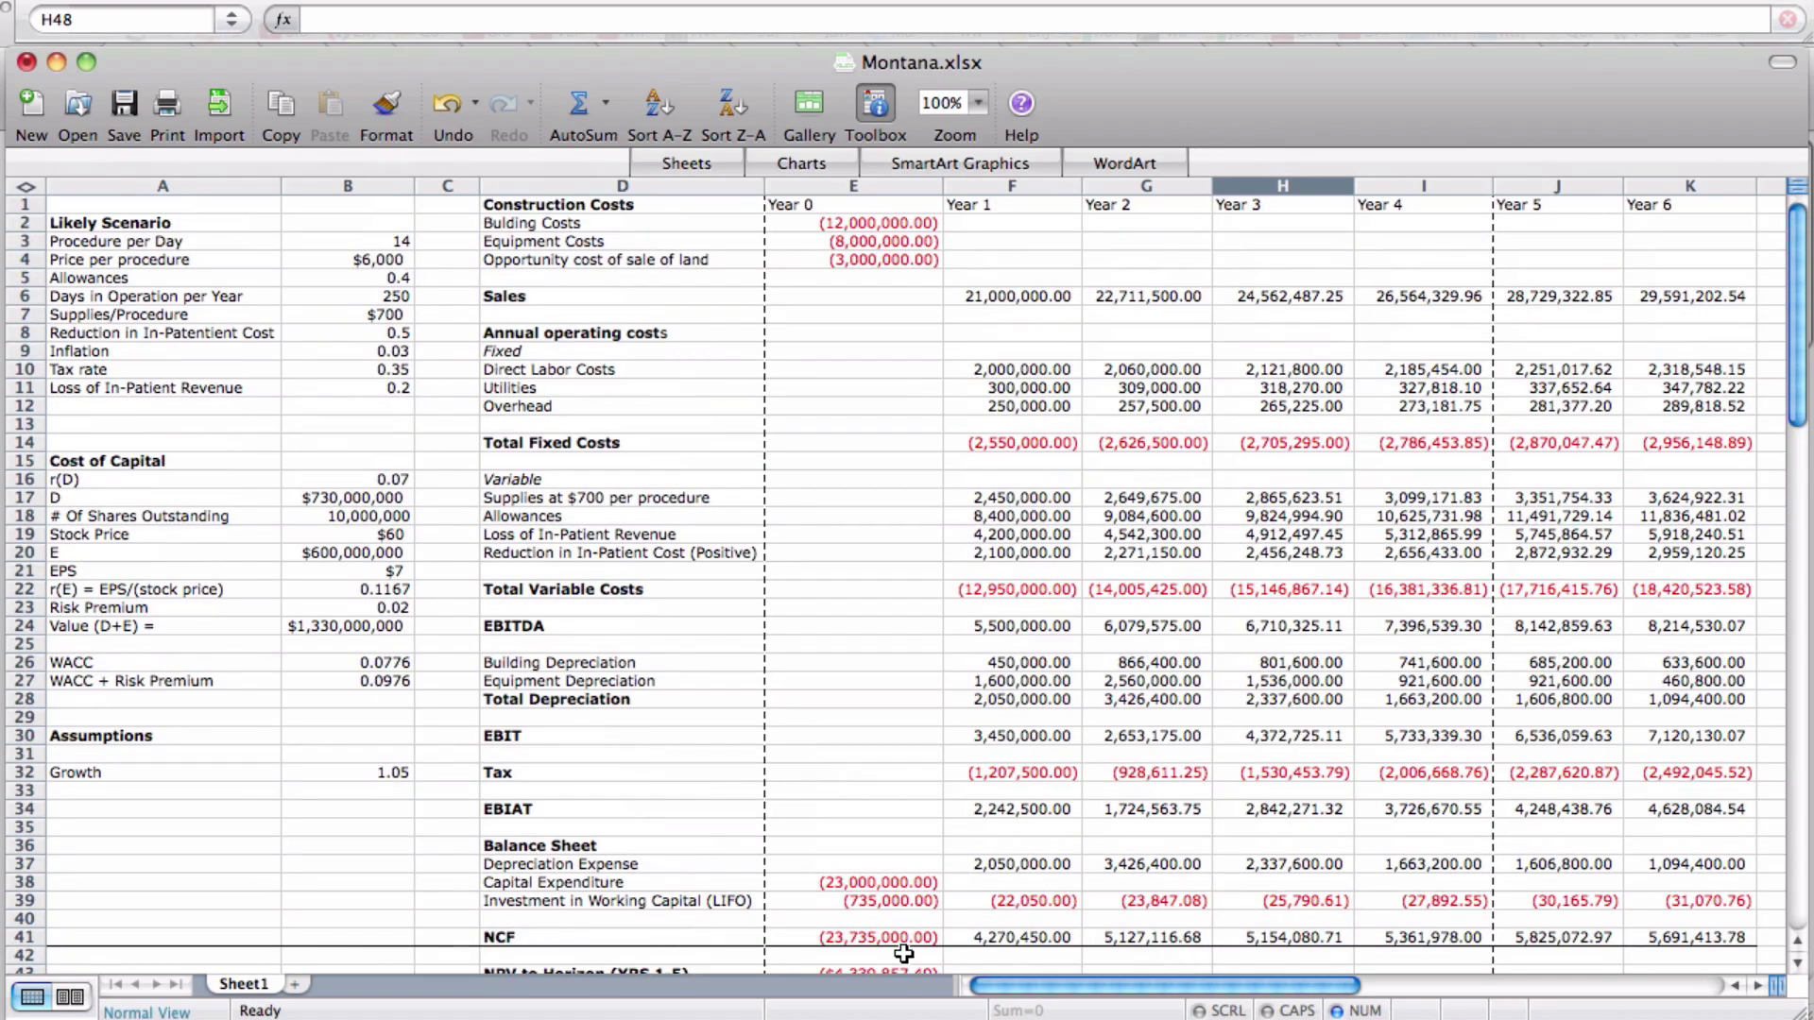
pyautogui.scroll(-2, 904, 954)
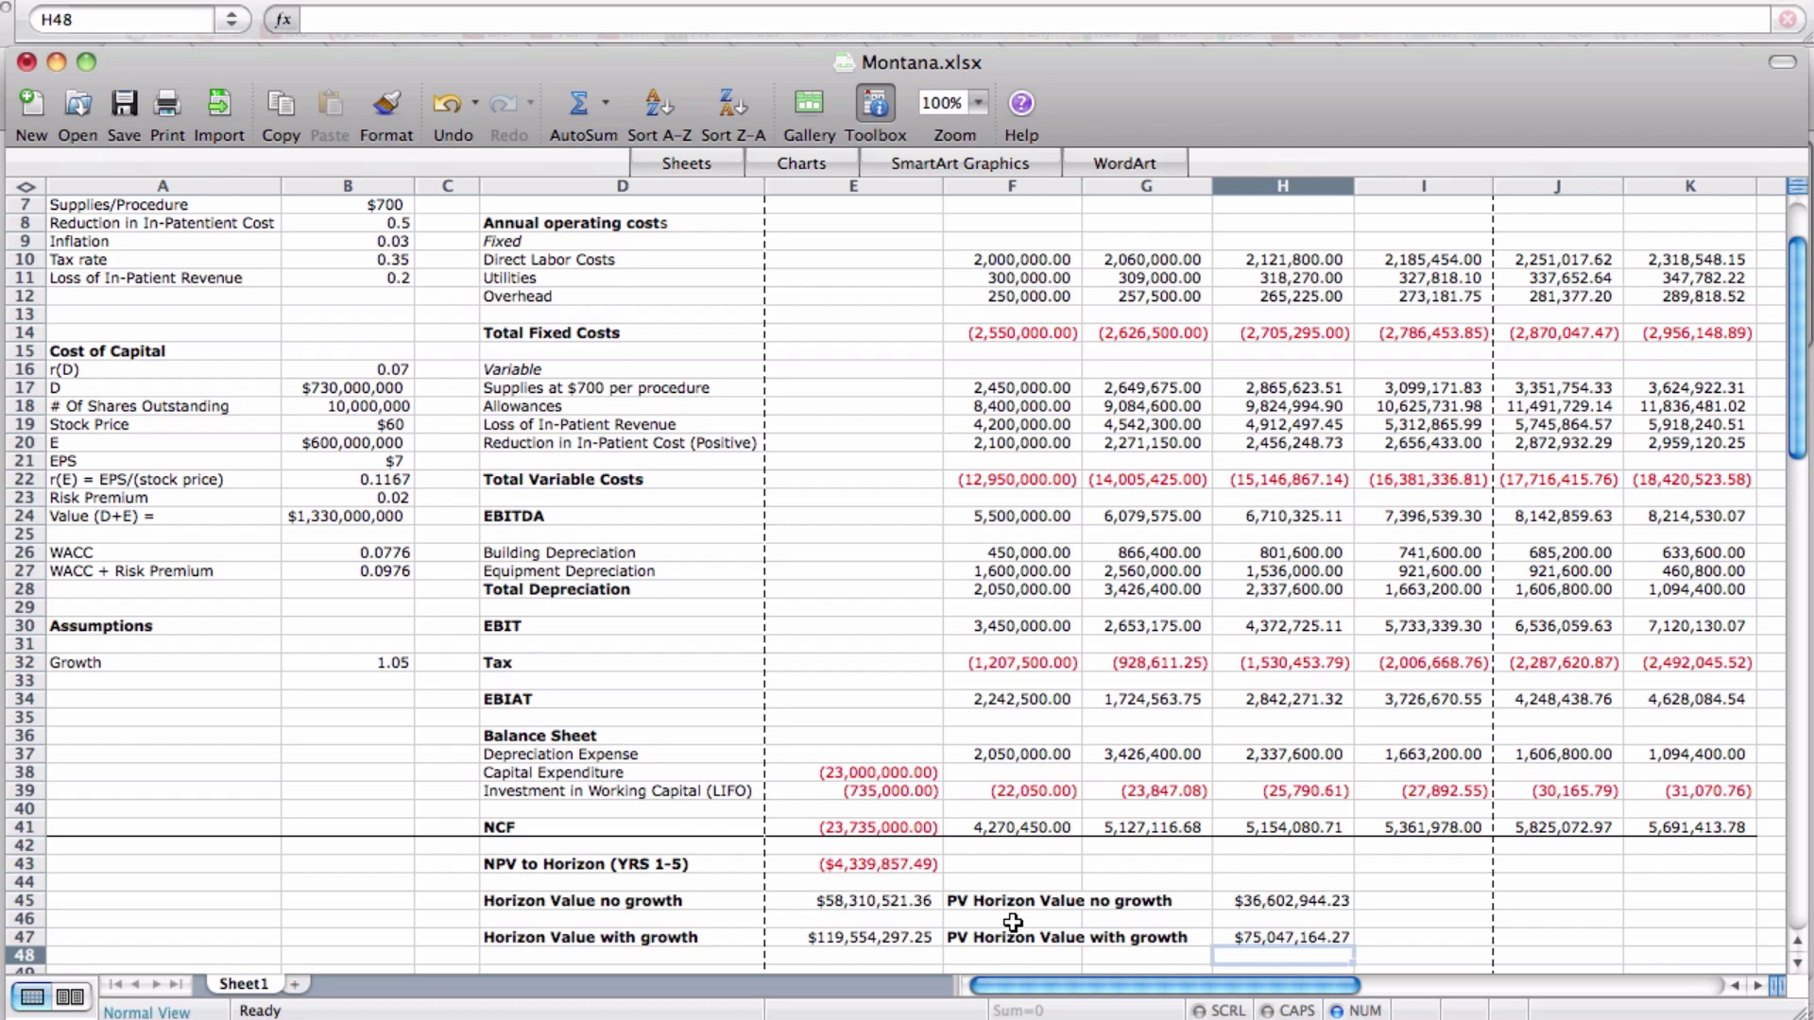
pyautogui.scroll(4, 1012, 923)
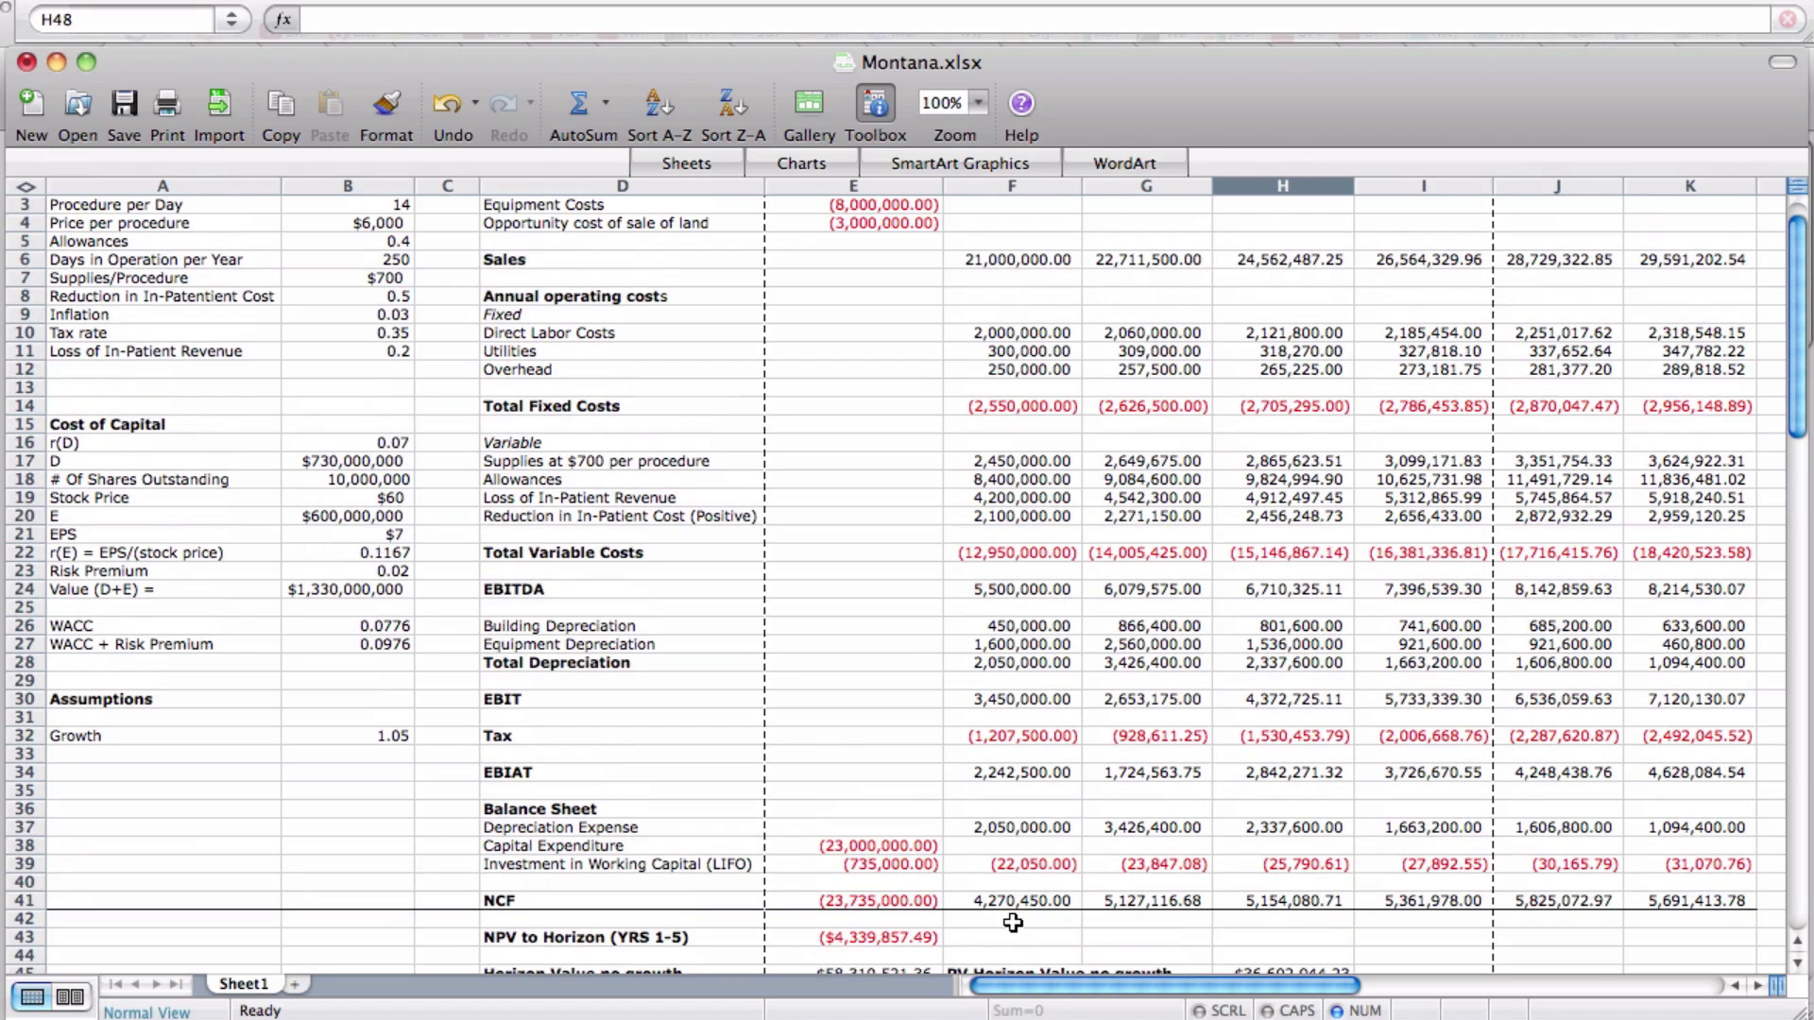
pyautogui.scroll(2, 1013, 923)
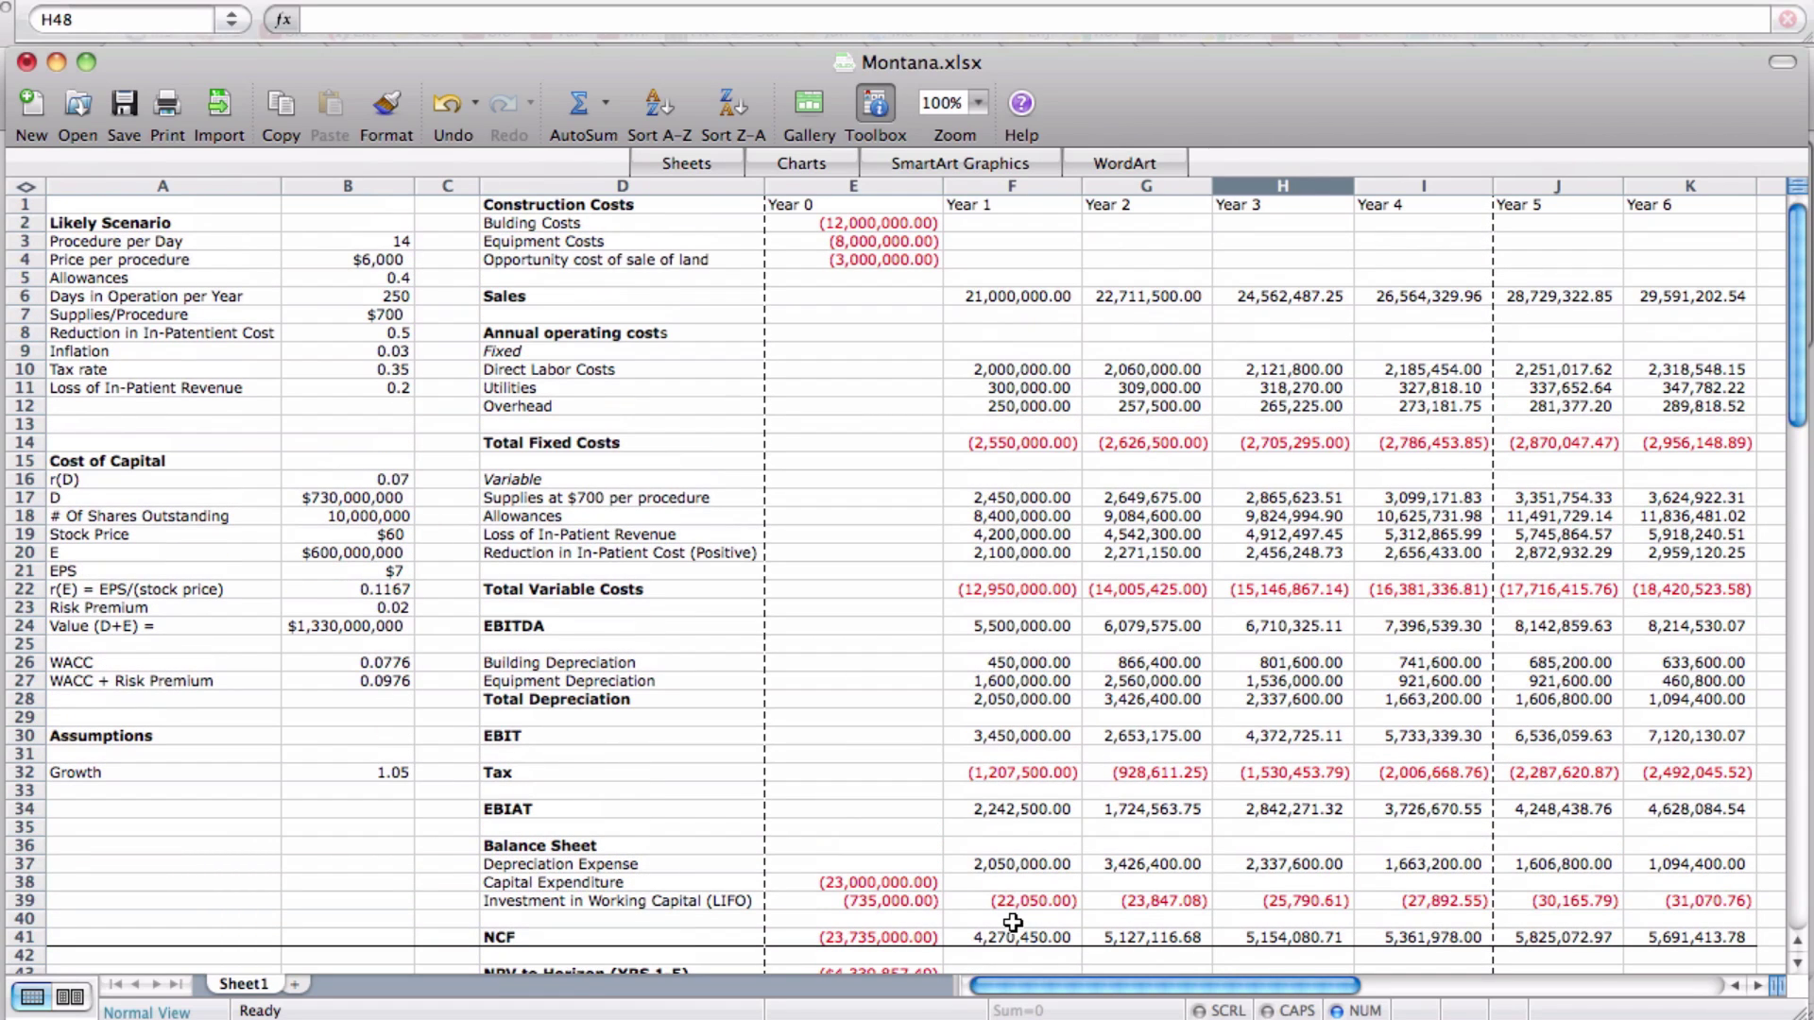